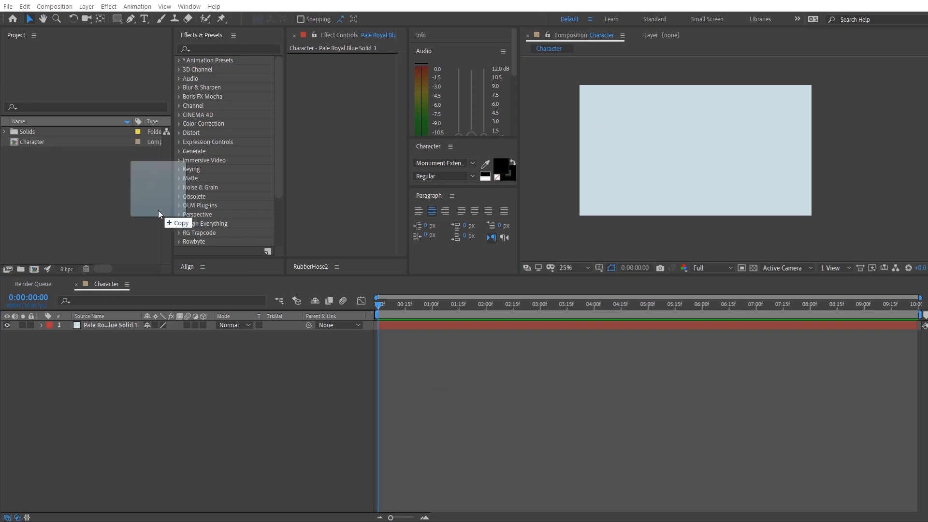
Import Character.ai as a composition with Layer Size footage dimensions and open the imported Character 2 composition
{"action": "left_click_drag", "start_coordinate": [160, 214], "coordinate": [136, 200]}
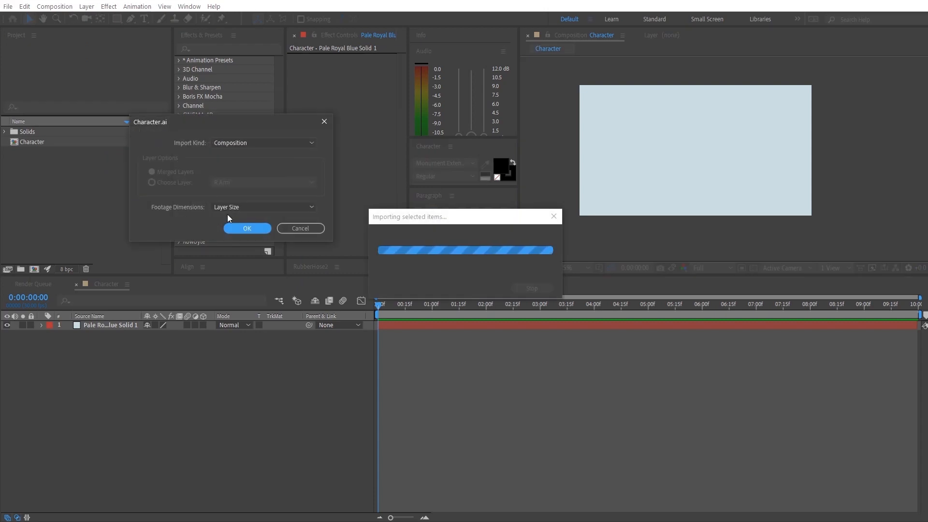
{"action": "left_click", "coordinate": [248, 228]}
{"action": "double_click", "coordinate": [38, 151]}
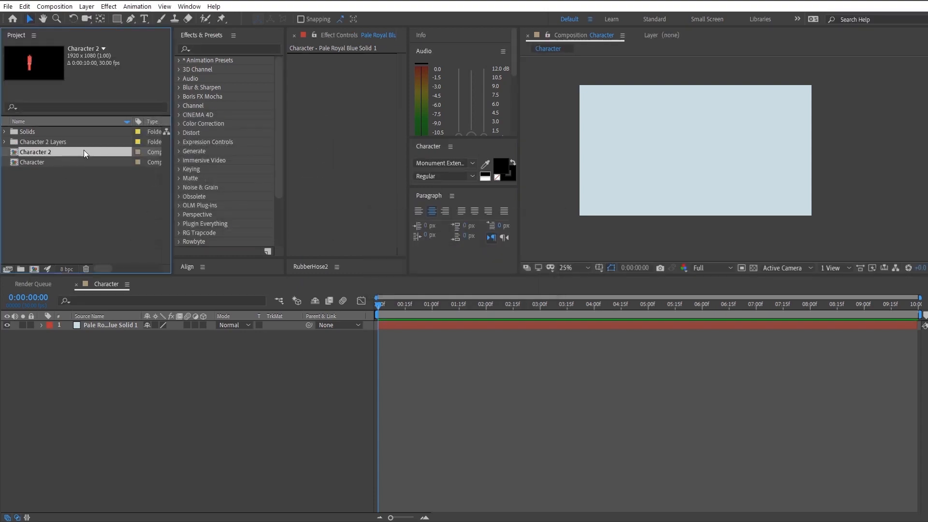
Examine the imported character artwork up close in the Character 2 composition
{"action": "left_click_drag", "start_coordinate": [382, 305], "coordinate": [411, 305]}
{"action": "scroll", "coordinate": [770, 166], "scroll_direction": "up", "scroll_amount": 3}
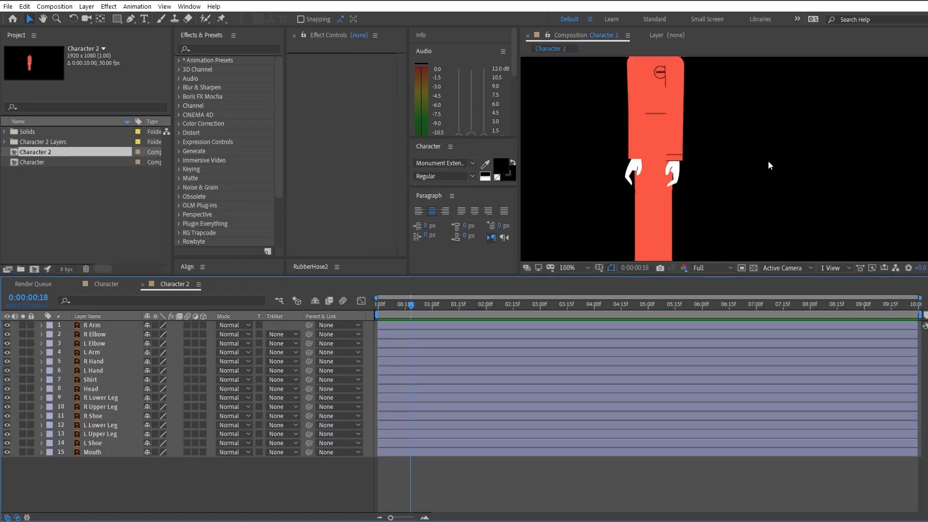
{"action": "left_click_drag", "start_coordinate": [683, 117], "coordinate": [769, 198]}
{"action": "scroll", "coordinate": [769, 193], "scroll_direction": "up", "scroll_amount": 2}
{"action": "left_click_drag", "start_coordinate": [771, 155], "coordinate": [721, 137]}
{"action": "scroll", "coordinate": [691, 230], "scroll_direction": "down", "scroll_amount": 1}
{"action": "scroll", "coordinate": [722, 141], "scroll_direction": "down", "scroll_amount": 1}
{"action": "key", "text": "v"}
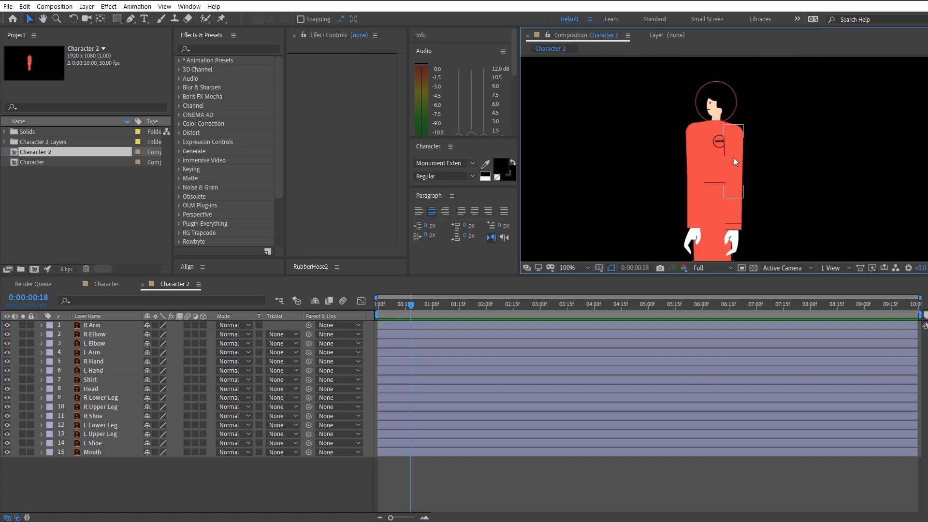
Copy all fifteen body-part layers from Character 2 into the Character composition above the background solid
{"action": "left_click_drag", "start_coordinate": [102, 463], "coordinate": [123, 323]}
{"action": "left_click", "coordinate": [108, 284]}
{"action": "key", "text": "ctrl+v"}
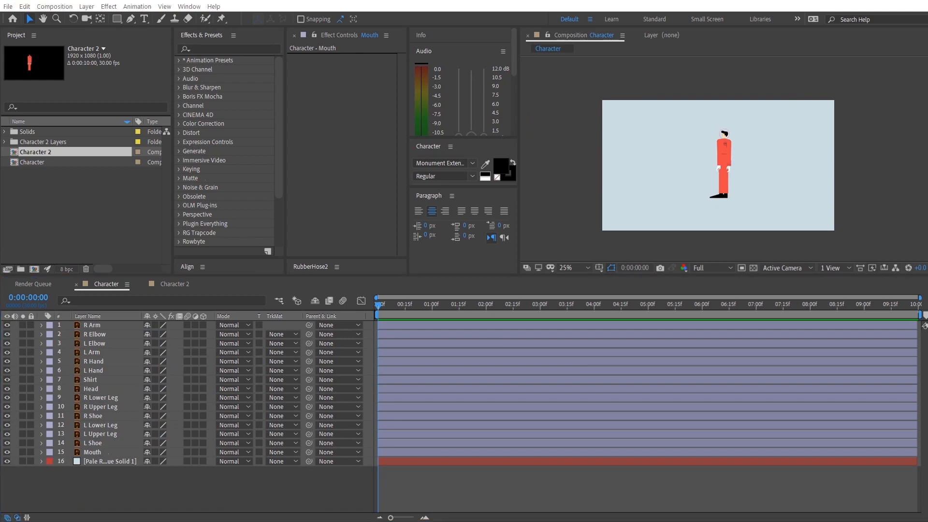
Open the Duik Bassel.2 script and add an Arm structure to the Character composition
{"action": "scroll", "coordinate": [628, 95], "scroll_direction": "up", "scroll_amount": 4}
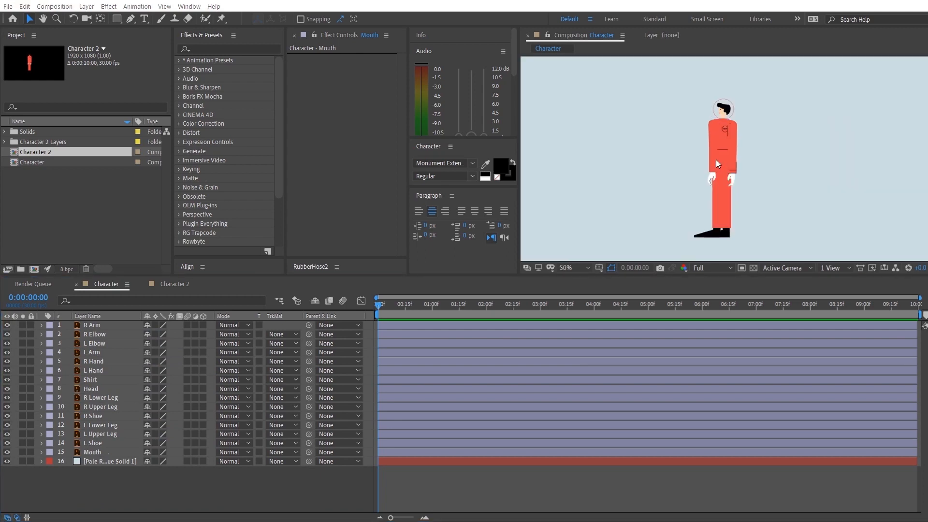
{"action": "left_click", "coordinate": [137, 7]}
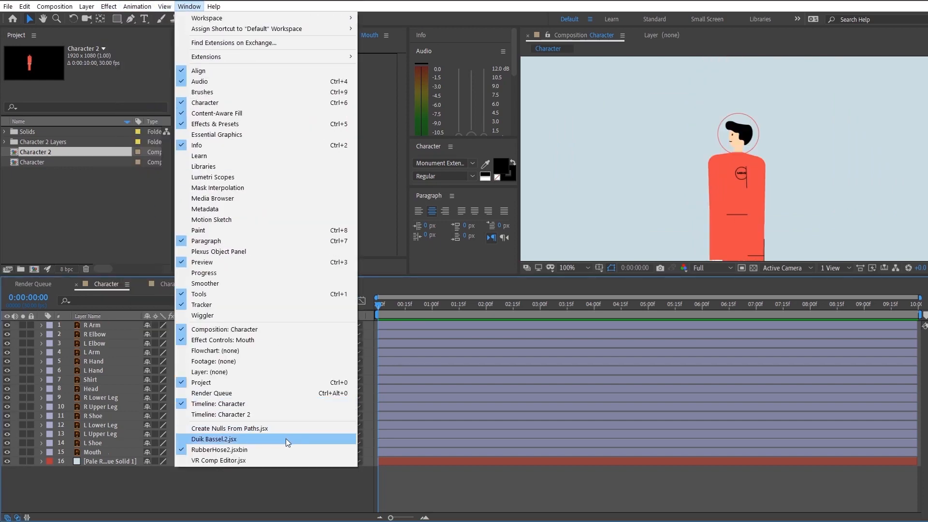
{"action": "left_click", "coordinate": [298, 439]}
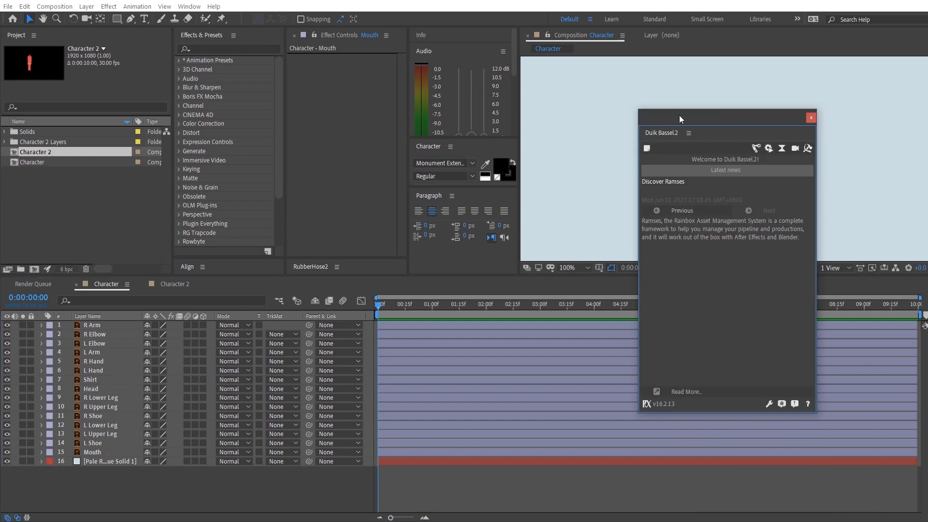
{"action": "left_click_drag", "start_coordinate": [674, 123], "coordinate": [501, 168]}
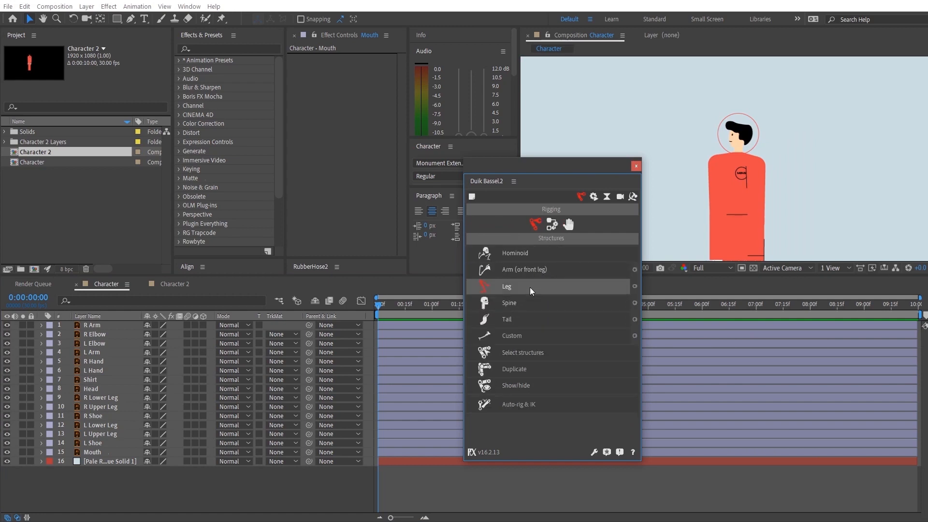
{"action": "left_click", "coordinate": [533, 271]}
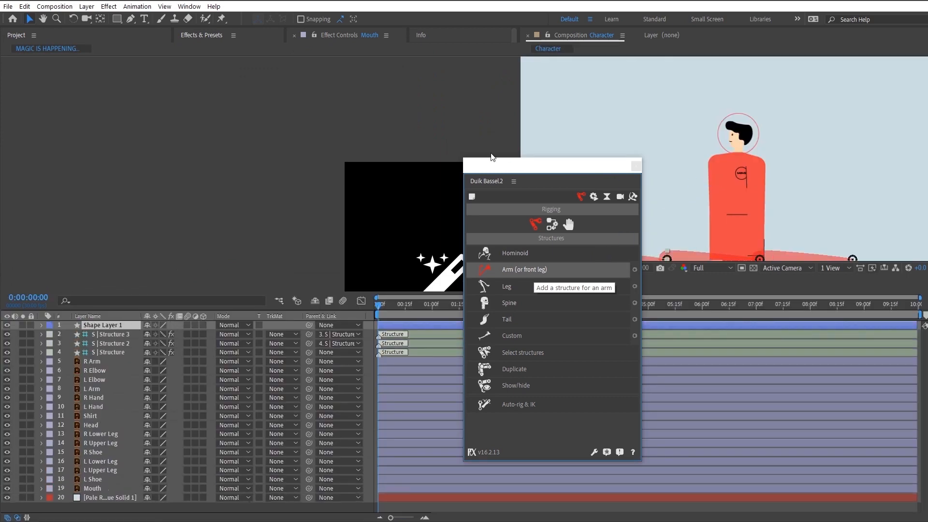
{"action": "left_click_drag", "start_coordinate": [546, 166], "coordinate": [420, 177]}
Move the arm structure's shoulder joint onto the shoulder of the character's right arm
{"action": "left_click_drag", "start_coordinate": [695, 179], "coordinate": [713, 140]}
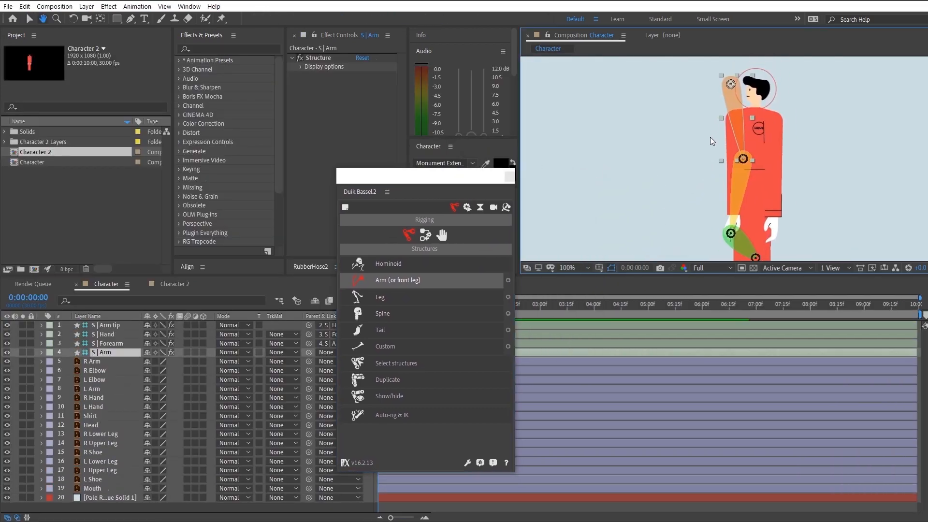
{"action": "scroll", "coordinate": [710, 137], "scroll_direction": "up", "scroll_amount": 1}
{"action": "left_click_drag", "start_coordinate": [719, 101], "coordinate": [695, 195]}
{"action": "left_click_drag", "start_coordinate": [707, 155], "coordinate": [730, 134]}
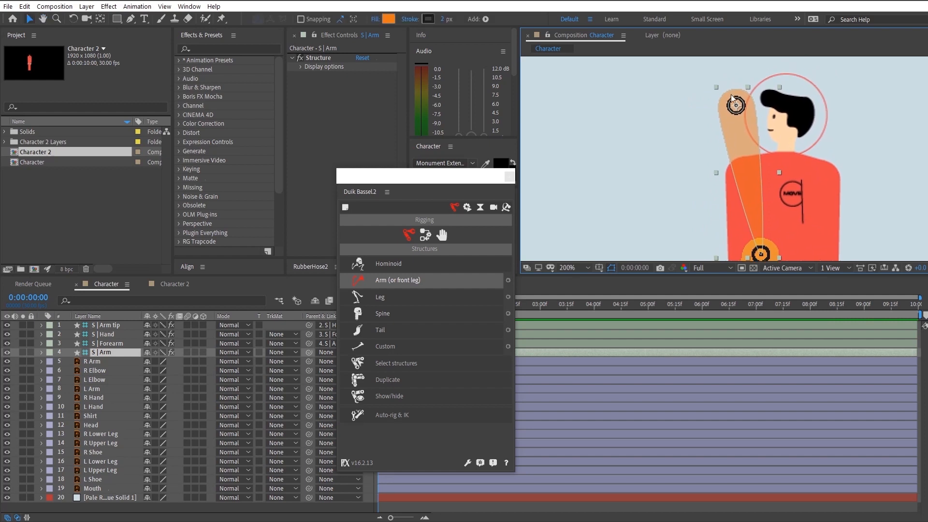
{"action": "left_click_drag", "start_coordinate": [731, 94], "coordinate": [820, 100]}
Align the forearm joint with the character's right elbow, toggling the R Elbow layer's visibility to locate the bend
{"action": "left_click_drag", "start_coordinate": [830, 243], "coordinate": [808, 192]}
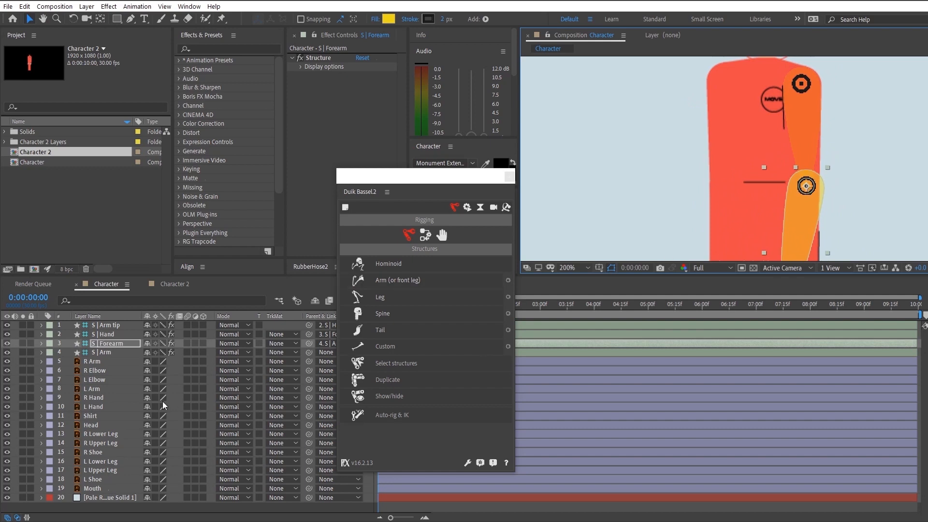
{"action": "left_click", "coordinate": [95, 371]}
{"action": "left_click", "coordinate": [6, 371]}
{"action": "left_click", "coordinate": [6, 371]}
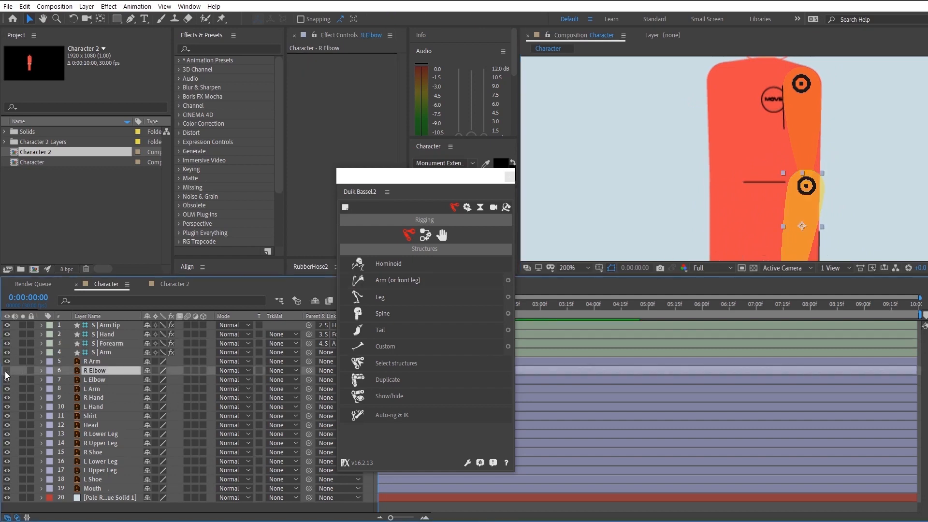
{"action": "left_click_drag", "start_coordinate": [769, 206], "coordinate": [730, 135]}
{"action": "scroll", "coordinate": [731, 138], "scroll_direction": "up", "scroll_amount": 1}
{"action": "left_click_drag", "start_coordinate": [804, 91], "coordinate": [801, 105]}
{"action": "left_click", "coordinate": [7, 371]}
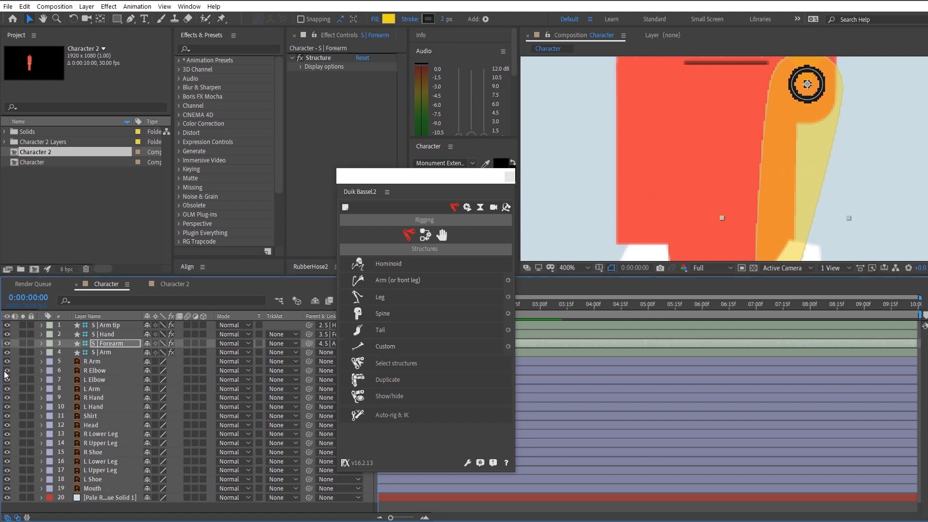
Place the hand joint of the arm structure at the right sleeve cuff, where the wrist begins
{"action": "left_click_drag", "start_coordinate": [817, 232], "coordinate": [721, 148]}
{"action": "scroll", "coordinate": [721, 149], "scroll_direction": "down", "scroll_amount": 1}
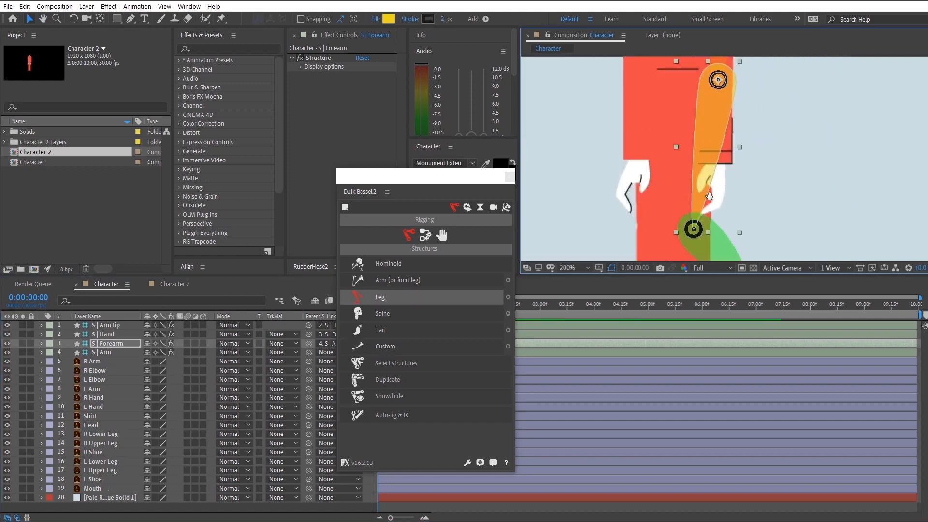
{"action": "left_click_drag", "start_coordinate": [716, 246], "coordinate": [689, 106]}
{"action": "left_click", "coordinate": [700, 205]}
{"action": "scroll", "coordinate": [724, 155], "scroll_direction": "up", "scroll_amount": 1}
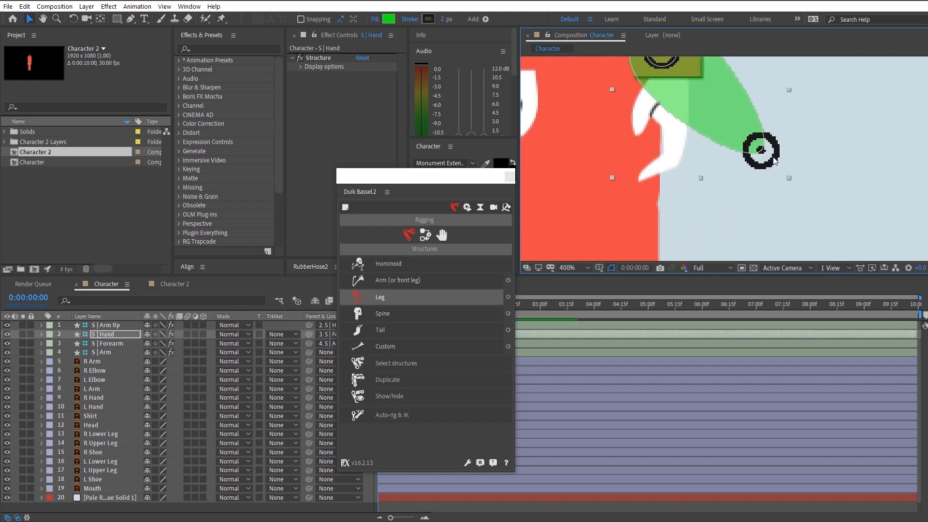
Move the arm tip joint onto the character's right hand, just below the wrist joint
{"action": "left_click", "coordinate": [122, 326]}
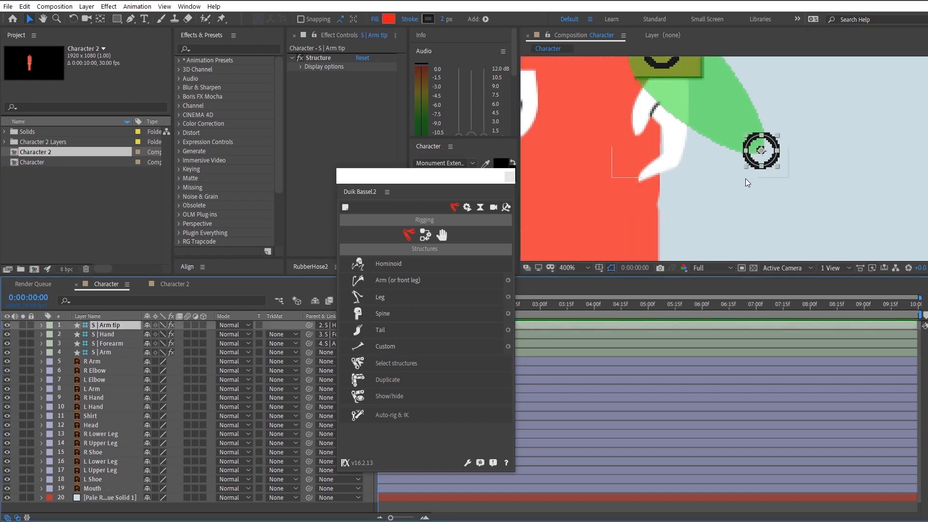
{"action": "left_click_drag", "start_coordinate": [772, 164], "coordinate": [671, 130]}
{"action": "scroll", "coordinate": [649, 112], "scroll_direction": "down", "scroll_amount": 2}
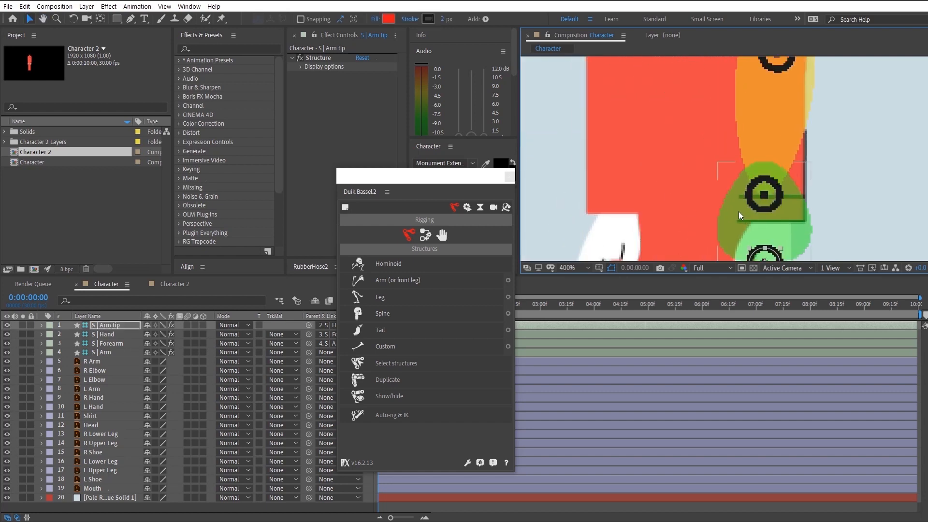
{"action": "left_click_drag", "start_coordinate": [755, 207], "coordinate": [751, 208]}
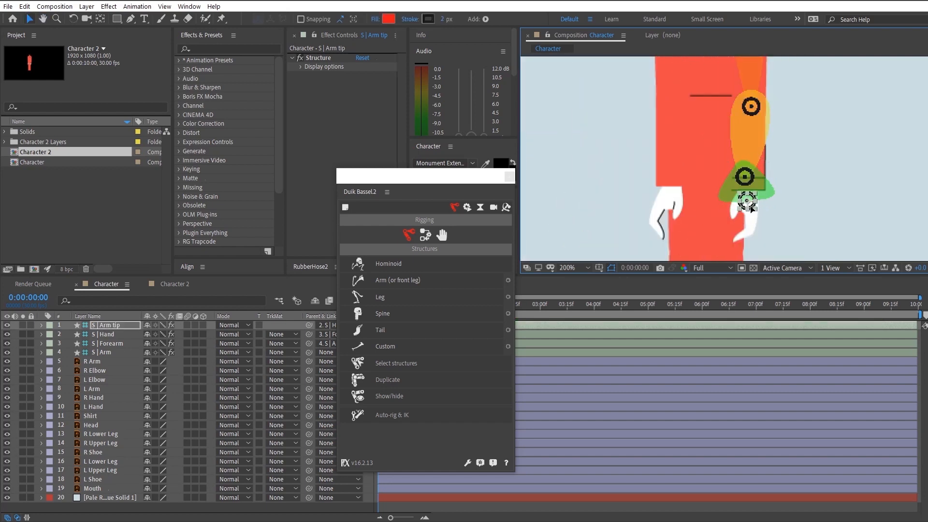
{"action": "scroll", "coordinate": [672, 152], "scroll_direction": "down", "scroll_amount": 2}
{"action": "scroll", "coordinate": [689, 129], "scroll_direction": "up", "scroll_amount": 1}
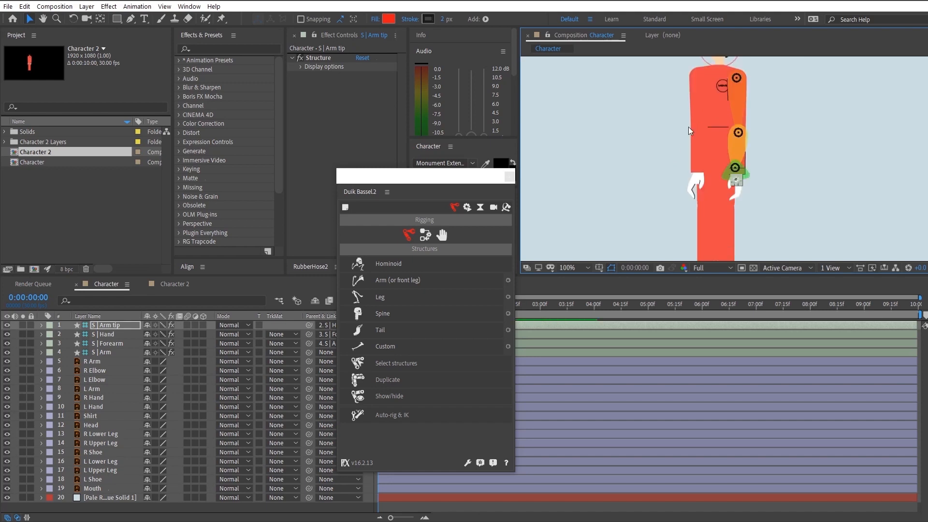
{"action": "left_click_drag", "start_coordinate": [689, 129], "coordinate": [695, 168]}
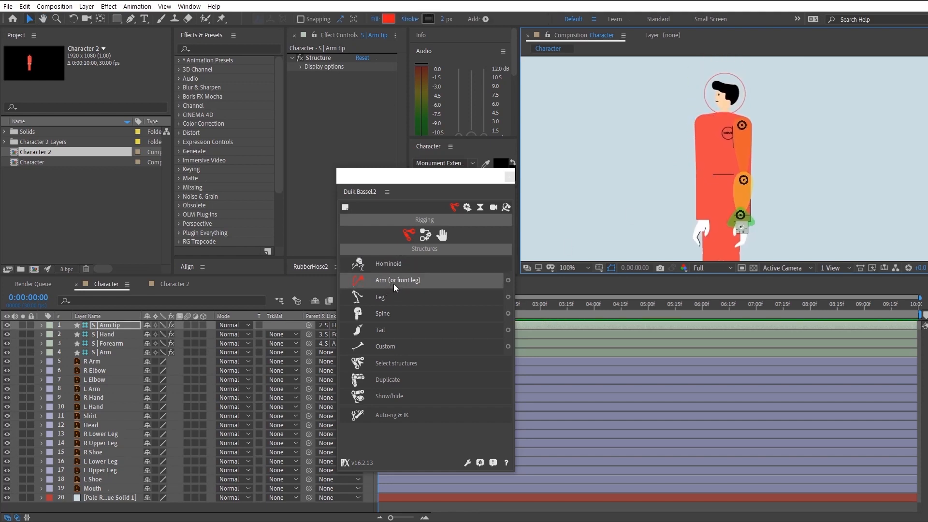
Duplicate the four layers of the arm structure with Duik and move the copy onto the character's left arm
{"action": "left_click", "coordinate": [400, 382]}
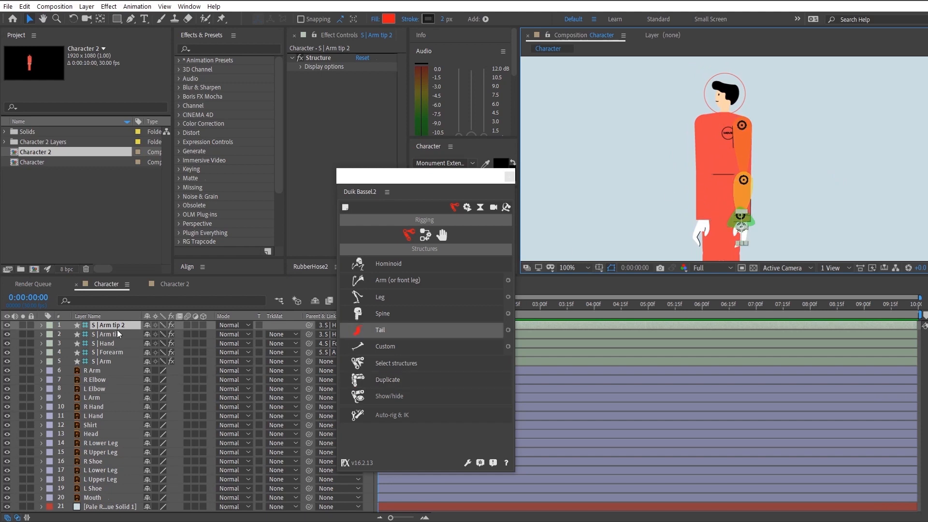
{"action": "key", "text": "ctrl+z"}
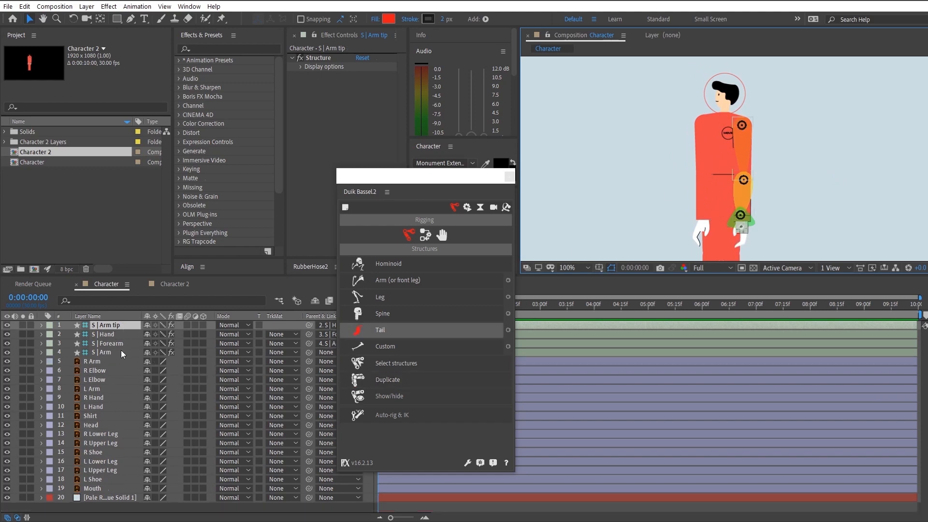
{"action": "left_click", "coordinate": [121, 352], "text": "shift"}
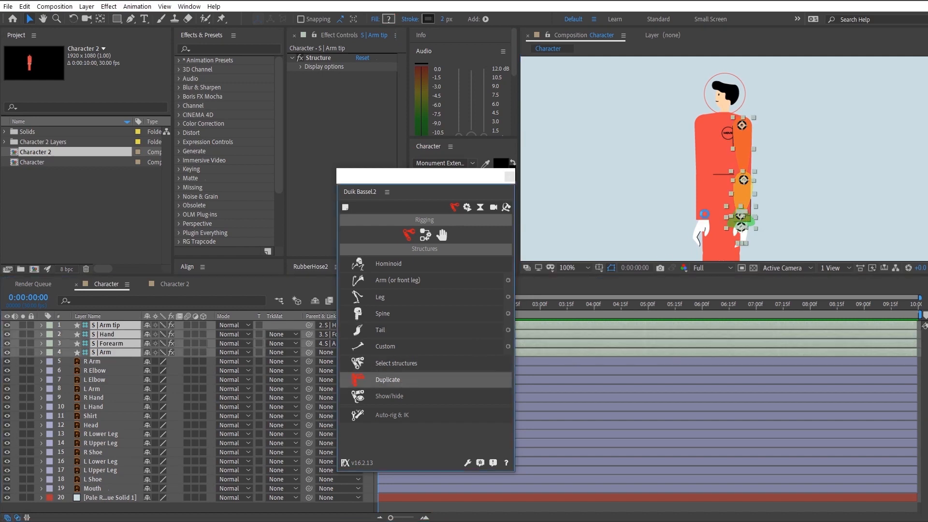
{"action": "left_click", "coordinate": [394, 380]}
{"action": "left_click_drag", "start_coordinate": [745, 125], "coordinate": [707, 126]}
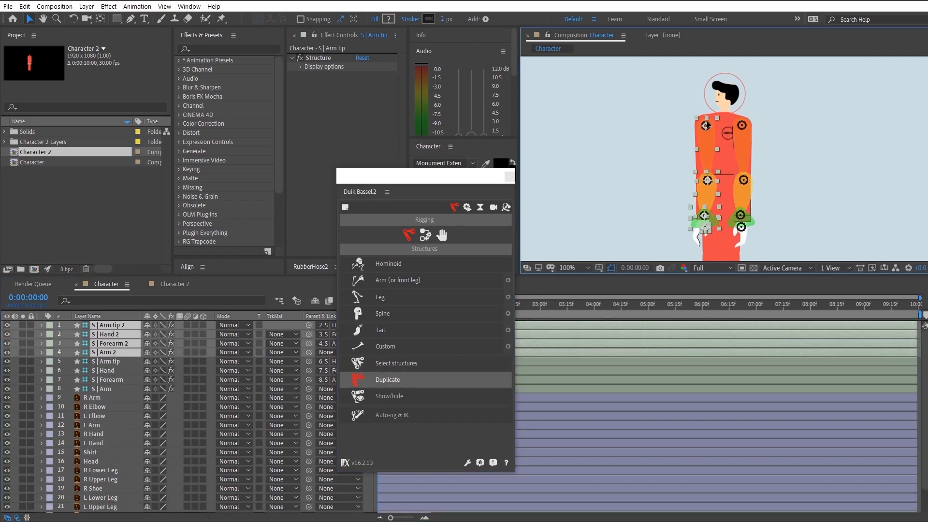
{"action": "key", "text": "period"}
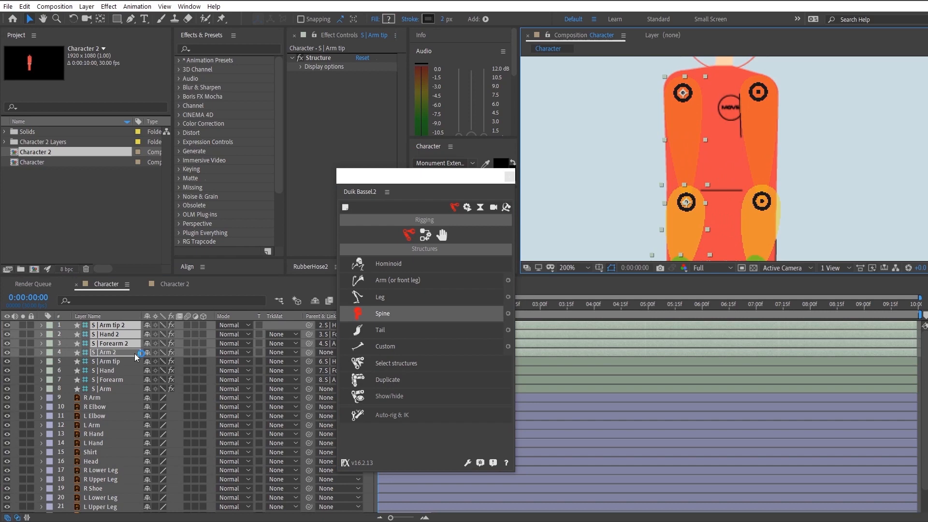
{"action": "left_click", "coordinate": [90, 380]}
{"action": "left_click", "coordinate": [119, 335]}
{"action": "left_click_drag", "start_coordinate": [687, 202], "coordinate": [698, 208]}
{"action": "key", "text": "ctrl+z"}
Nudge the duplicated arm structure slightly upward so its joints line up with the left shoulder, elbow and wrist
{"action": "left_click_drag", "start_coordinate": [703, 101], "coordinate": [746, 246]}
{"action": "left_click", "coordinate": [116, 316]}
{"action": "left_click", "coordinate": [116, 326]}
{"action": "left_click", "coordinate": [113, 352], "text": "shift"}
{"action": "left_click", "coordinate": [109, 317]}
{"action": "scroll", "coordinate": [717, 129], "scroll_direction": "up", "scroll_amount": 1}
{"action": "scroll", "coordinate": [706, 188], "scroll_direction": "up", "scroll_amount": 1}
{"action": "left_click_drag", "start_coordinate": [705, 184], "coordinate": [709, 161]}
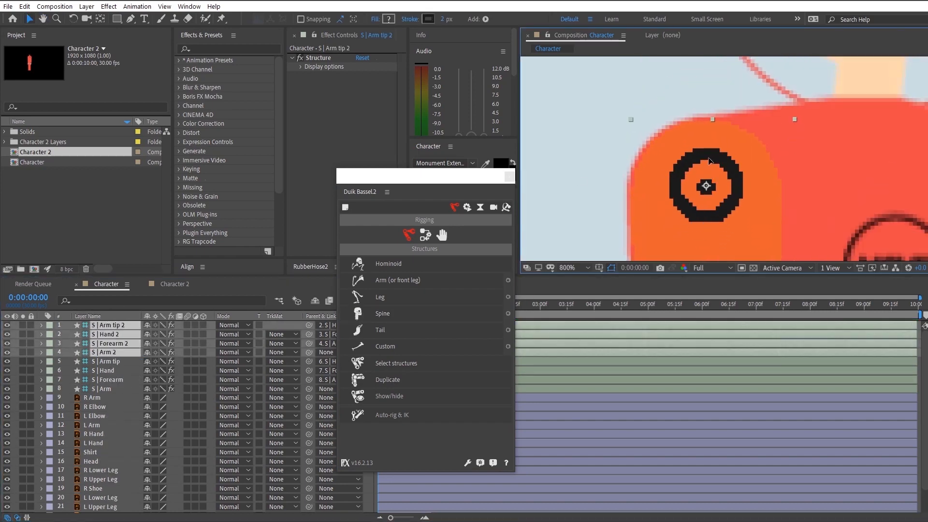
{"action": "left_click", "coordinate": [710, 161], "text": "shift"}
{"action": "scroll", "coordinate": [710, 161], "scroll_direction": "down", "scroll_amount": 1}
{"action": "left_click_drag", "start_coordinate": [793, 205], "coordinate": [767, 98]}
{"action": "left_click_drag", "start_coordinate": [705, 254], "coordinate": [691, 191]}
{"action": "left_click", "coordinate": [101, 388]}
{"action": "left_click", "coordinate": [109, 344]}
{"action": "scroll", "coordinate": [725, 165], "scroll_direction": "down", "scroll_amount": 1}
{"action": "scroll", "coordinate": [725, 165], "scroll_direction": "down", "scroll_amount": 1}
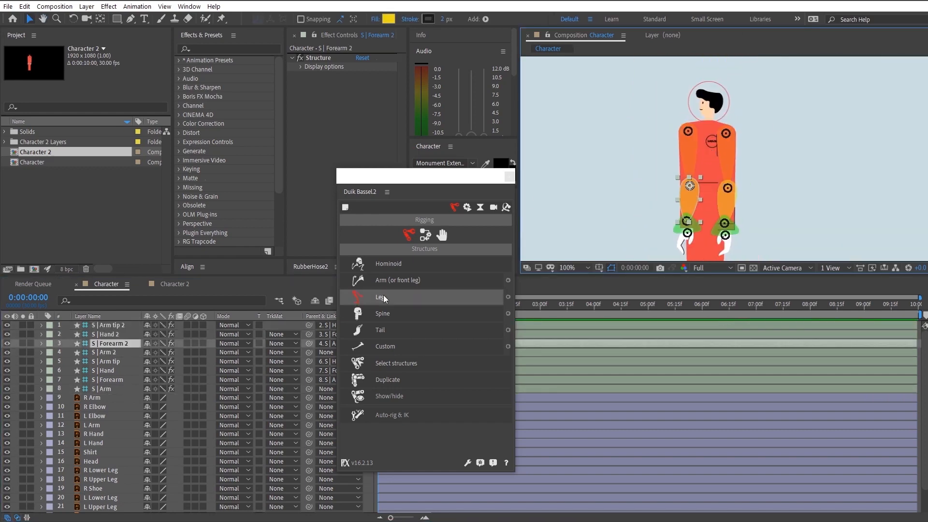
Create a Duik Spine structure with a head, 1 neck layer, 1 spine layer and hips
{"action": "left_click", "coordinate": [508, 313]}
{"action": "left_click_drag", "start_coordinate": [532, 318], "coordinate": [492, 318]}
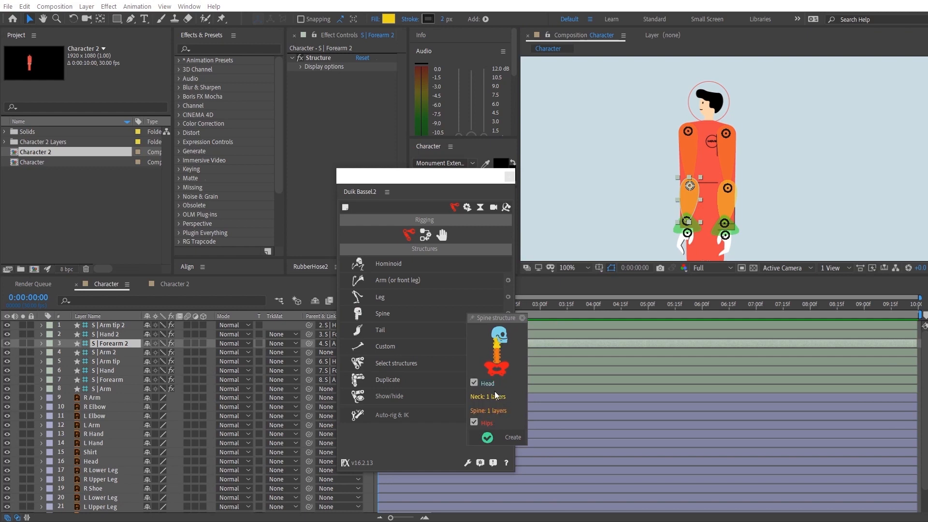
{"action": "left_click", "coordinate": [488, 437]}
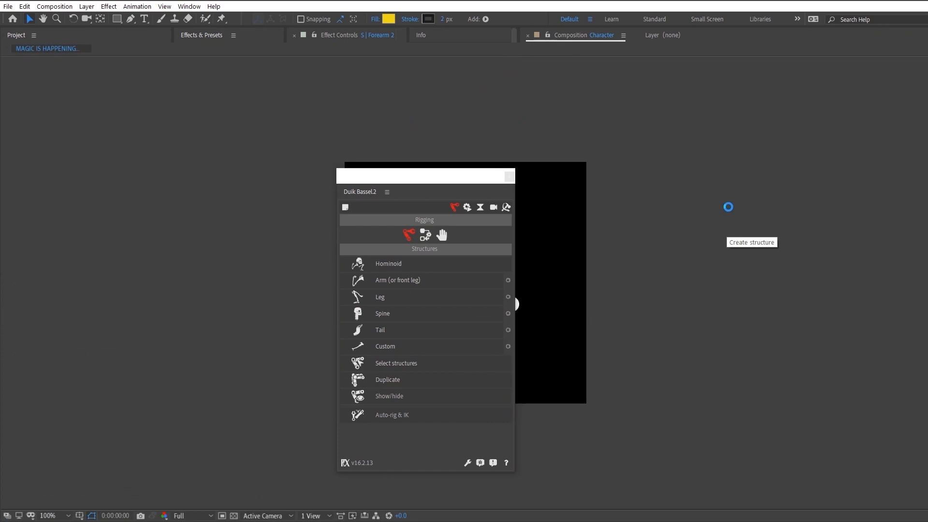
Move the hips and spine joints of the new spine structure to the character's waist
{"action": "left_click_drag", "start_coordinate": [710, 108], "coordinate": [719, 207]}
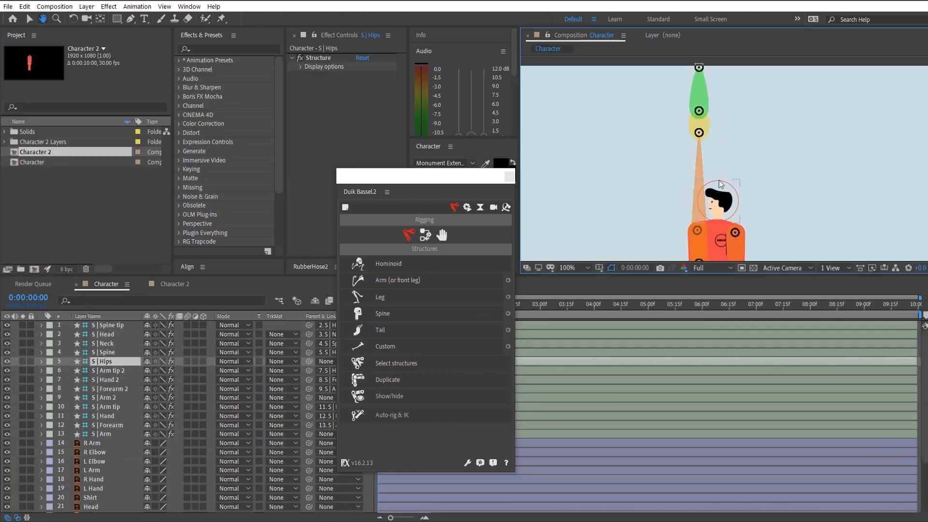
{"action": "mouse_move", "coordinate": [702, 129]}
{"action": "left_mouse_down"}
{"action": "mouse_move", "coordinate": [703, 183]}
{"action": "mouse_move", "coordinate": [740, 118]}
{"action": "mouse_move", "coordinate": [697, 128]}
{"action": "left_mouse_up"}
{"action": "left_click", "coordinate": [704, 172]}
{"action": "left_click_drag", "start_coordinate": [689, 180], "coordinate": [725, 178]}
{"action": "left_click", "coordinate": [699, 197]}
{"action": "left_click_drag", "start_coordinate": [687, 211], "coordinate": [695, 158]}
Place the spine structure's neck joint at the base of the character's neck, centred between the shoulders
{"action": "left_click", "coordinate": [729, 91]}
{"action": "scroll", "coordinate": [730, 92], "scroll_direction": "up", "scroll_amount": 1}
{"action": "left_click_drag", "start_coordinate": [729, 92], "coordinate": [737, 154]}
{"action": "left_click", "coordinate": [672, 173]}
{"action": "left_click", "coordinate": [672, 217]}
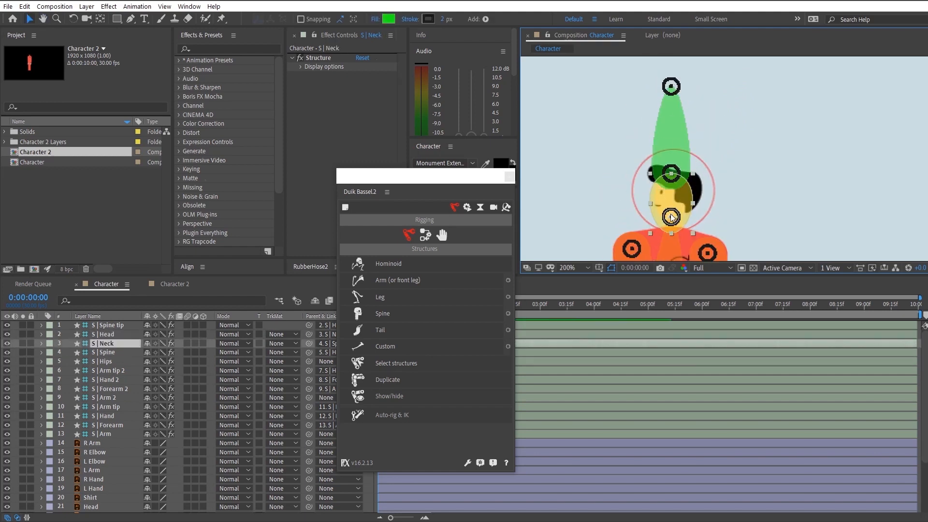
{"action": "mouse_move", "coordinate": [671, 217]}
{"action": "left_mouse_down"}
{"action": "mouse_move", "coordinate": [674, 234]}
{"action": "mouse_move", "coordinate": [674, 223]}
{"action": "left_mouse_up"}
Move the head joint down to the chin just above the neck joint and the spine tip onto the head
{"action": "left_click_drag", "start_coordinate": [675, 178], "coordinate": [675, 209]}
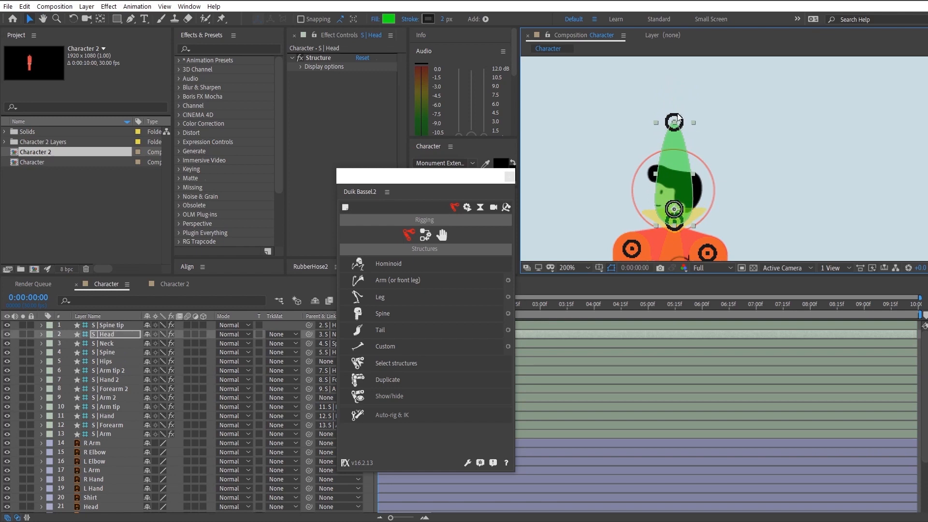
{"action": "left_click_drag", "start_coordinate": [678, 119], "coordinate": [676, 192]}
{"action": "scroll", "coordinate": [713, 182], "scroll_direction": "down", "scroll_amount": 2}
{"action": "scroll", "coordinate": [715, 169], "scroll_direction": "up", "scroll_amount": 1}
{"action": "left_click_drag", "start_coordinate": [807, 191], "coordinate": [815, 151]}
{"action": "left_click", "coordinate": [411, 392]}
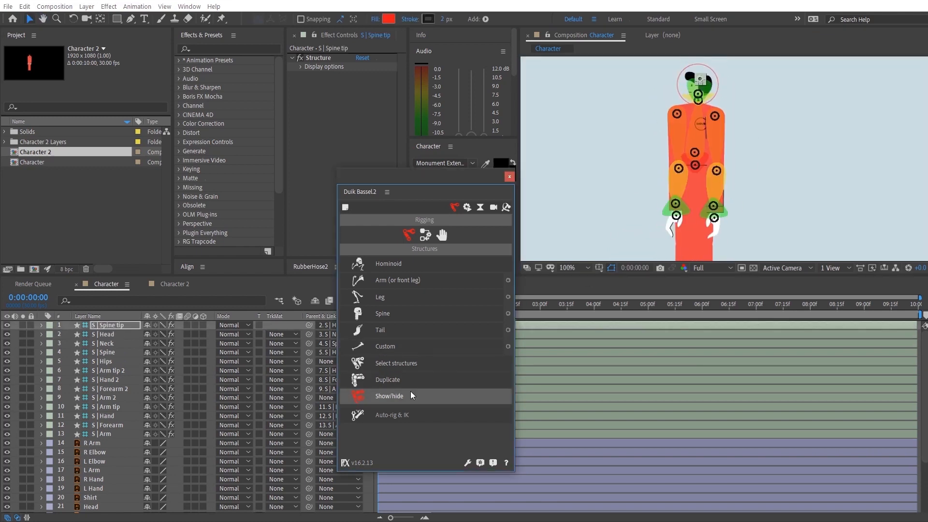
Create a Duik leg structure for the character
{"action": "left_click", "coordinate": [410, 392]}
{"action": "left_click_drag", "start_coordinate": [715, 145], "coordinate": [697, 127]}
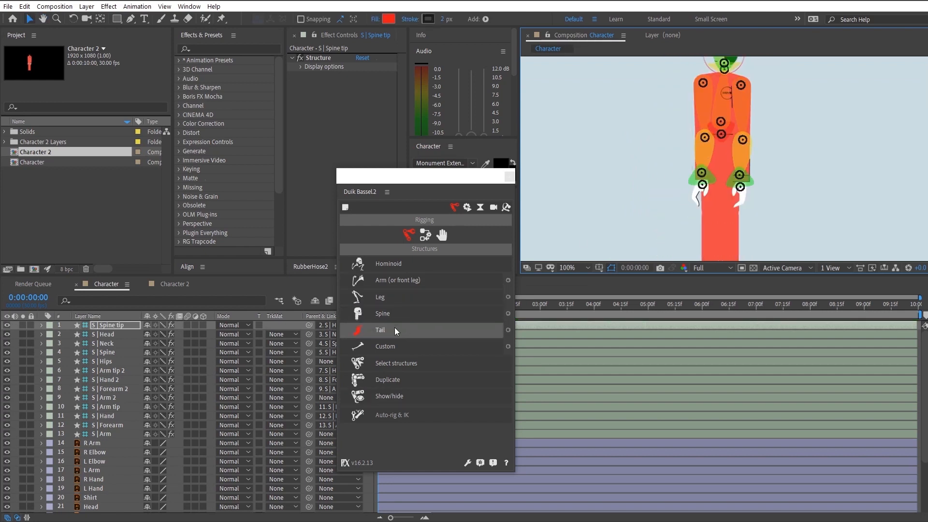
{"action": "left_click", "coordinate": [391, 295]}
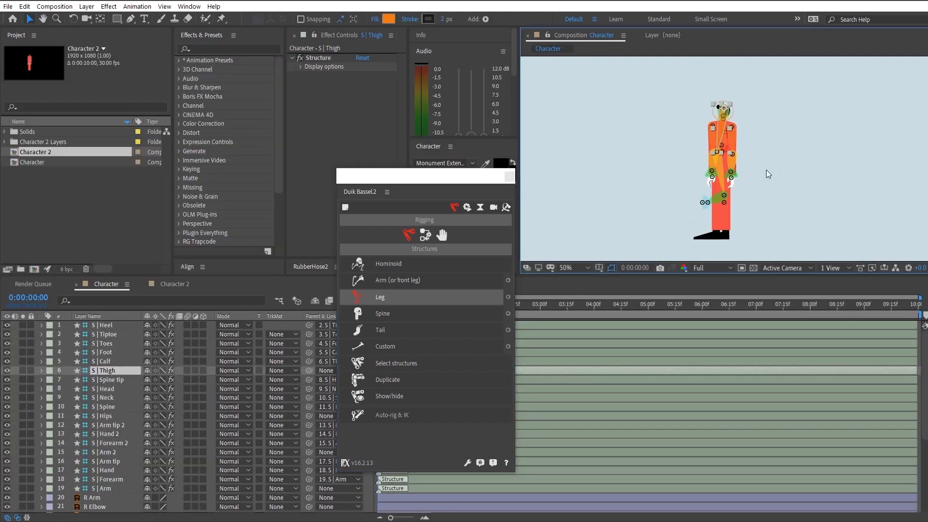
Place the new leg structure's thigh joint at the character's hip, just beside the hips joint of the spine
{"action": "key", "text": "period"}
{"action": "left_click_drag", "start_coordinate": [715, 100], "coordinate": [731, 211]}
{"action": "key", "text": "period"}
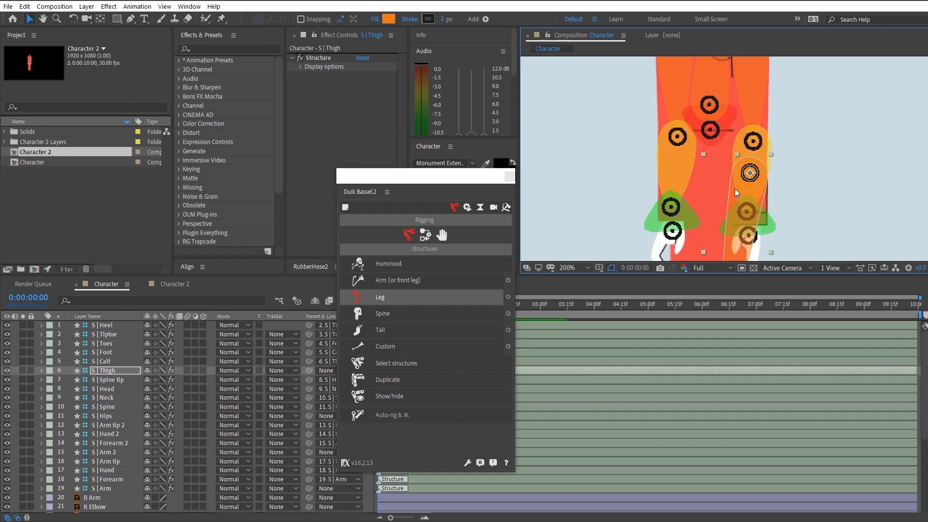
{"action": "left_click_drag", "start_coordinate": [735, 188], "coordinate": [721, 161]}
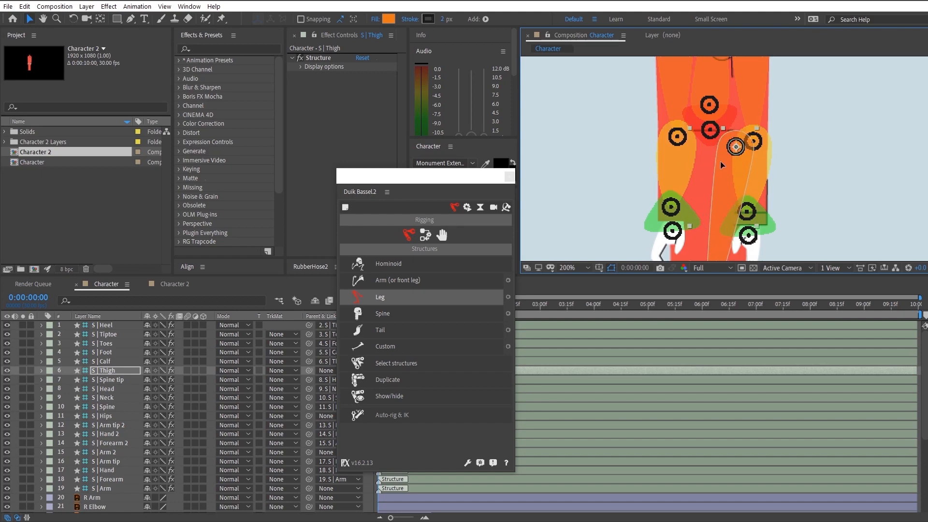
{"action": "scroll", "coordinate": [115, 447], "scroll_direction": "down", "scroll_amount": 5}
{"action": "left_click", "coordinate": [115, 444]}
{"action": "left_click", "coordinate": [89, 487], "text": "shift"}
{"action": "left_click", "coordinate": [23, 444]}
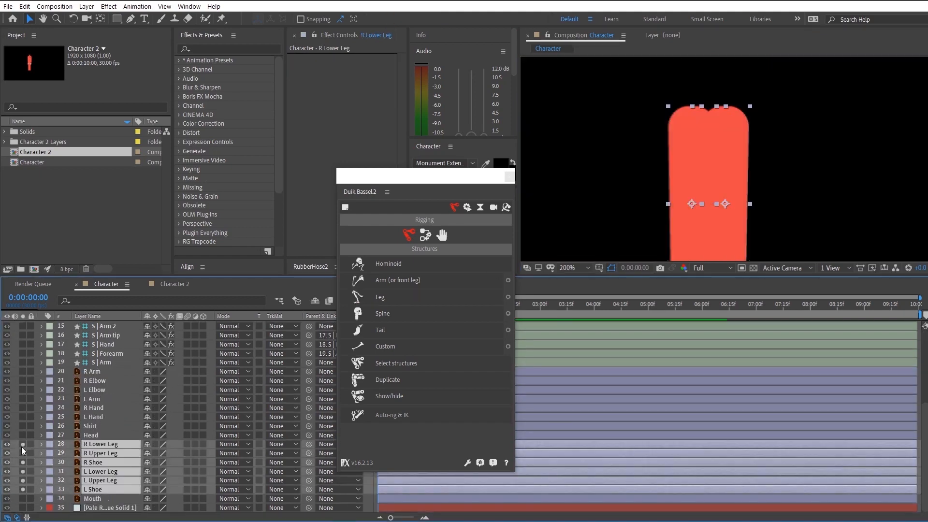
{"action": "left_click", "coordinate": [23, 445]}
Mark the artwork layers from R Arm to Head as shy and try hiding shy layers in the timeline
{"action": "left_click", "coordinate": [92, 435]}
{"action": "left_click", "coordinate": [100, 373], "text": "shift"}
{"action": "left_click", "coordinate": [147, 372]}
{"action": "left_click", "coordinate": [315, 301]}
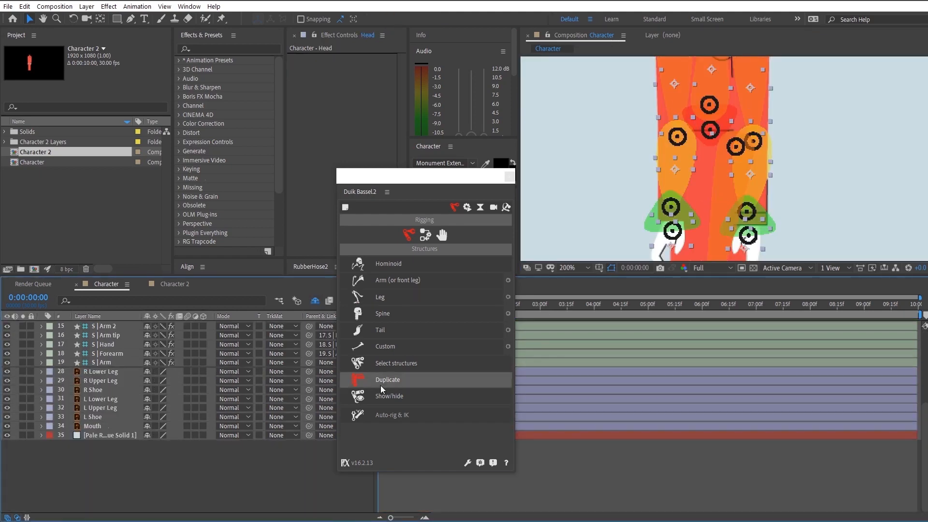
{"action": "left_click", "coordinate": [315, 301]}
Turn off the visibility of the artwork layers from R Arm to Head
{"action": "left_click", "coordinate": [103, 453]}
{"action": "scroll", "coordinate": [103, 454], "scroll_direction": "down", "scroll_amount": 3}
{"action": "left_click", "coordinate": [131, 371]}
{"action": "left_click", "coordinate": [100, 435], "text": "shift"}
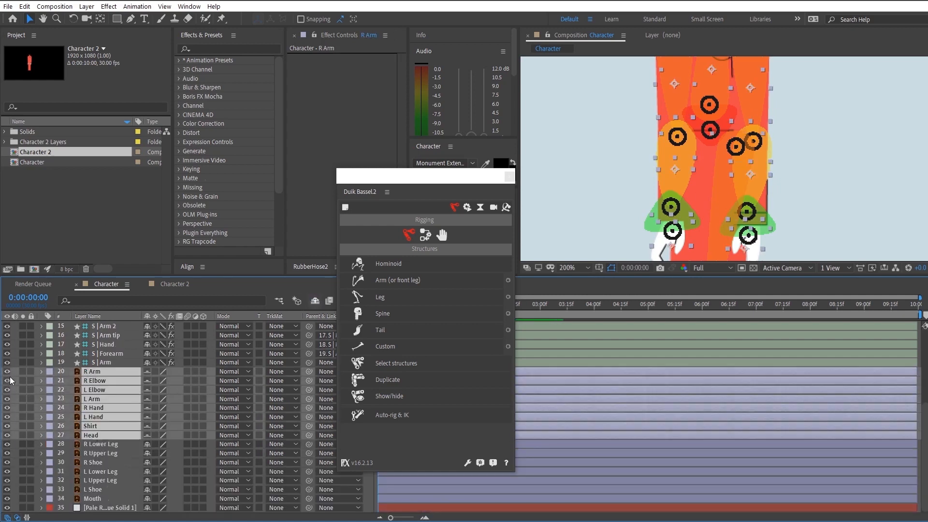
{"action": "left_click", "coordinate": [9, 378]}
Position the leg structure's calf joint at the character's knee, in line with the thigh joint
{"action": "scroll", "coordinate": [22, 401], "scroll_direction": "up", "scroll_amount": 5}
{"action": "scroll", "coordinate": [674, 164], "scroll_direction": "down", "scroll_amount": 1}
{"action": "scroll", "coordinate": [728, 160], "scroll_direction": "up", "scroll_amount": 2}
{"action": "left_click_drag", "start_coordinate": [747, 137], "coordinate": [738, 94]}
{"action": "scroll", "coordinate": [762, 75], "scroll_direction": "down", "scroll_amount": 1}
{"action": "left_click_drag", "start_coordinate": [810, 211], "coordinate": [799, 145]}
{"action": "left_click", "coordinate": [729, 179]}
{"action": "left_click_drag", "start_coordinate": [729, 178], "coordinate": [750, 156]}
Place the leg structure's foot joint at the ankle and adjust the foot joints over the shoe
{"action": "left_click_drag", "start_coordinate": [782, 237], "coordinate": [787, 175]}
{"action": "left_click_drag", "start_coordinate": [769, 216], "coordinate": [742, 216]}
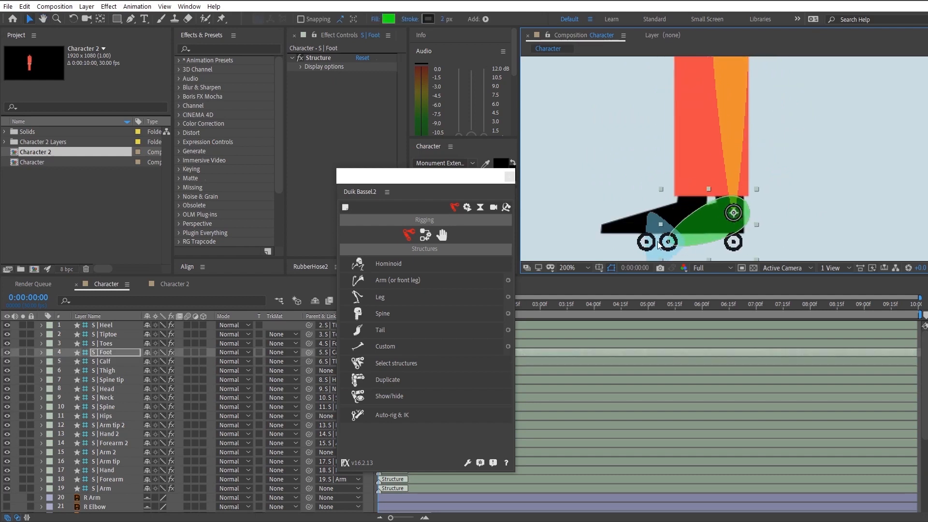
{"action": "left_click_drag", "start_coordinate": [657, 245], "coordinate": [665, 230]}
{"action": "mouse_move", "coordinate": [741, 227]}
{"action": "left_mouse_down"}
{"action": "mouse_move", "coordinate": [743, 236]}
{"action": "mouse_move", "coordinate": [737, 181]}
{"action": "mouse_move", "coordinate": [740, 217]}
{"action": "left_mouse_up"}
{"action": "left_click", "coordinate": [734, 213]}
Duplicate the whole leg structure, from Heel to Thigh, with Duik's Duplicate command
{"action": "scroll", "coordinate": [732, 214], "scroll_direction": "up", "scroll_amount": 1}
{"action": "scroll", "coordinate": [744, 212], "scroll_direction": "down", "scroll_amount": 2}
{"action": "left_click_drag", "start_coordinate": [768, 154], "coordinate": [759, 275]}
{"action": "left_click", "coordinate": [104, 326]}
{"action": "left_click", "coordinate": [110, 353], "text": "shift"}
{"action": "left_click", "coordinate": [113, 362], "text": "shift"}
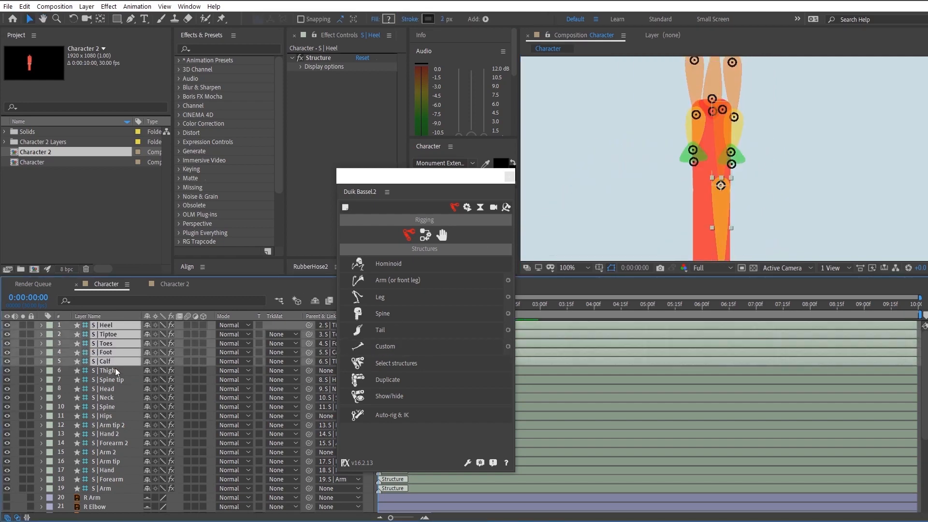
{"action": "left_click", "coordinate": [106, 371], "text": "shift"}
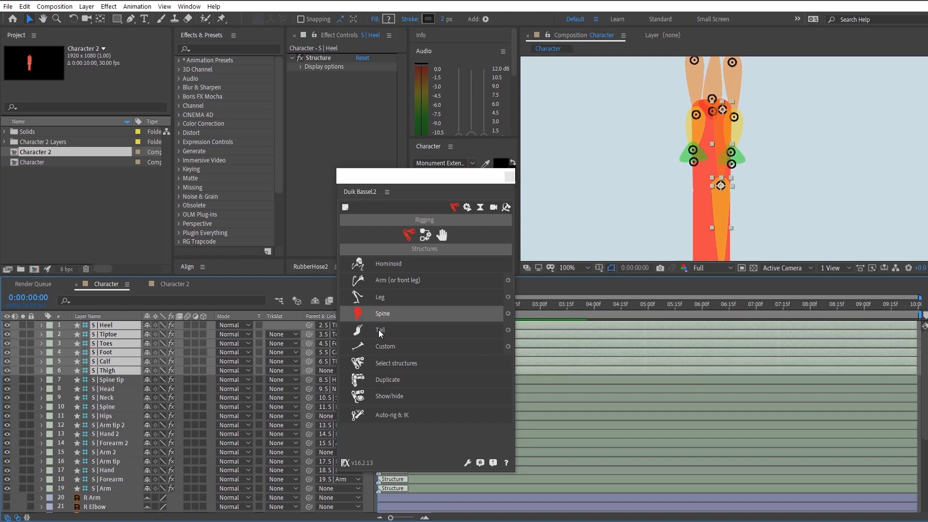
{"action": "left_click", "coordinate": [405, 377]}
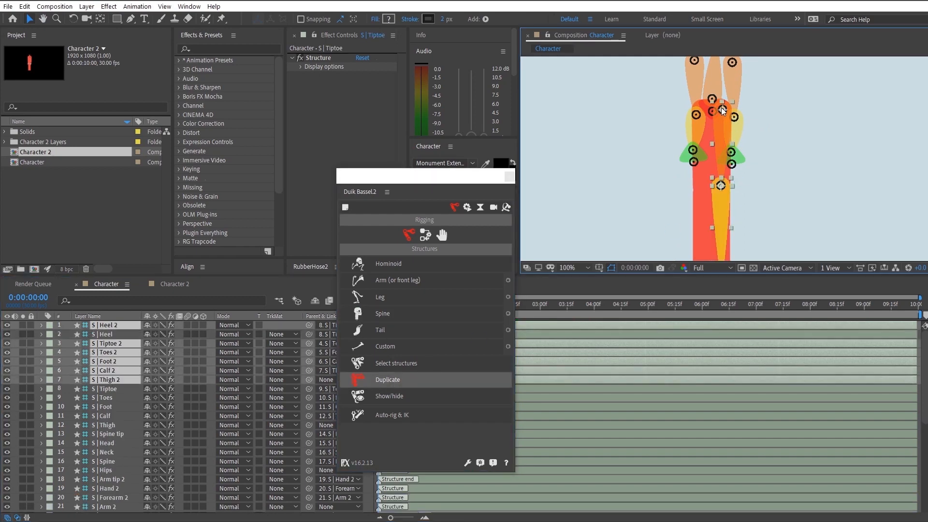
Move the duplicated leg structure onto the character's other leg, with its thigh joint at that hip
{"action": "left_click_drag", "start_coordinate": [725, 200], "coordinate": [706, 201]}
{"action": "scroll", "coordinate": [718, 189], "scroll_direction": "up", "scroll_amount": 2}
{"action": "left_click_drag", "start_coordinate": [767, 182], "coordinate": [760, 177]}
{"action": "scroll", "coordinate": [774, 184], "scroll_direction": "down", "scroll_amount": 2}
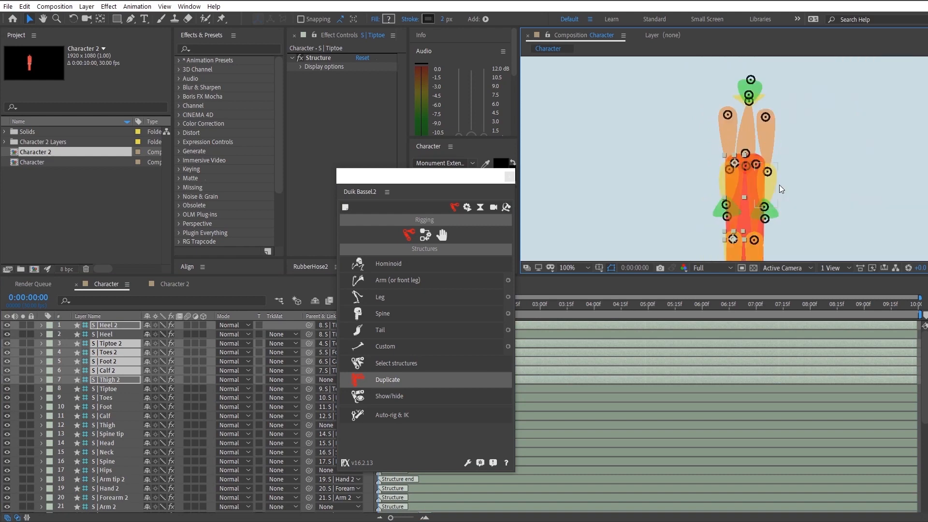
Nudge the duplicated leg's calf joint into place at the other knee and check the foot joints over the shoes
{"action": "left_click_drag", "start_coordinate": [769, 252], "coordinate": [747, 141]}
{"action": "scroll", "coordinate": [725, 150], "scroll_direction": "up", "scroll_amount": 1}
{"action": "left_click_drag", "start_coordinate": [701, 170], "coordinate": [705, 169]}
{"action": "scroll", "coordinate": [732, 122], "scroll_direction": "down", "scroll_amount": 2}
{"action": "left_click_drag", "start_coordinate": [750, 212], "coordinate": [750, 200]}
{"action": "left_click", "coordinate": [116, 389]}
{"action": "scroll", "coordinate": [707, 227], "scroll_direction": "up", "scroll_amount": 3}
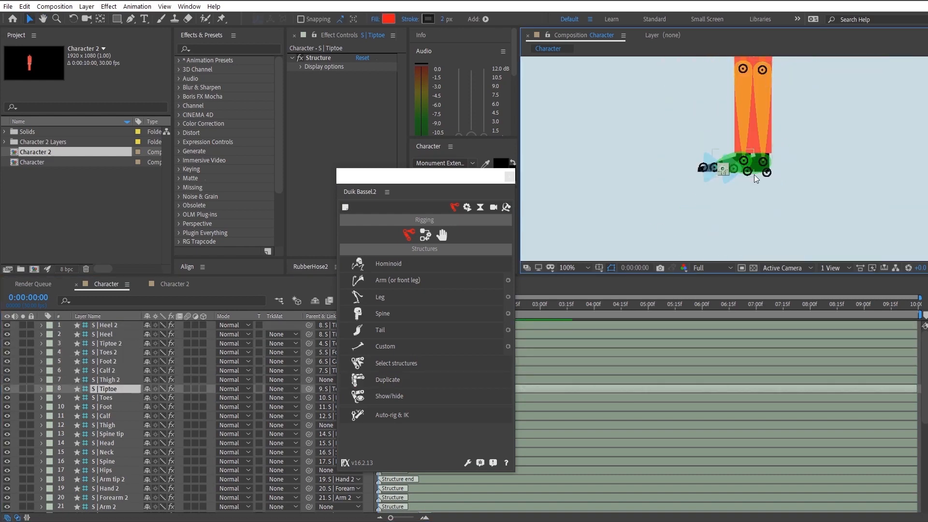
{"action": "left_click", "coordinate": [106, 334]}
{"action": "left_click", "coordinate": [761, 199]}
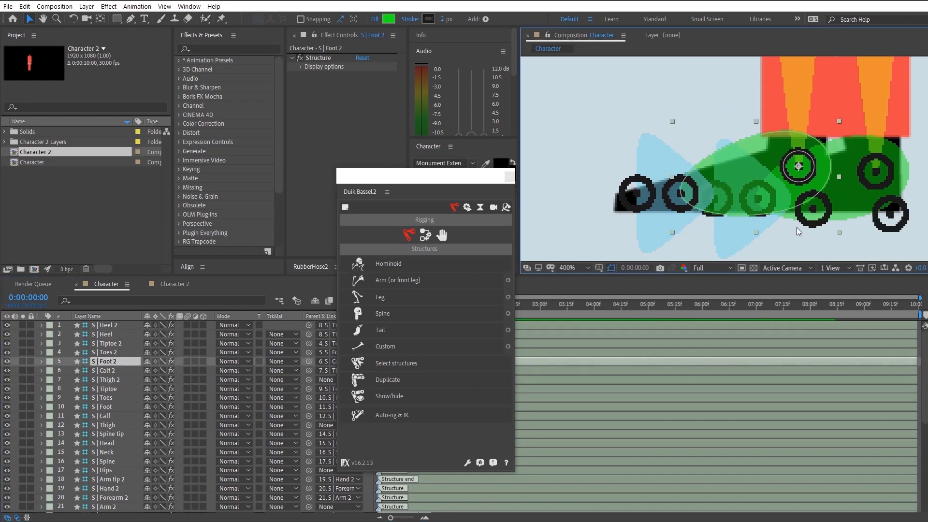
{"action": "scroll", "coordinate": [697, 193], "scroll_direction": "down", "scroll_amount": 5}
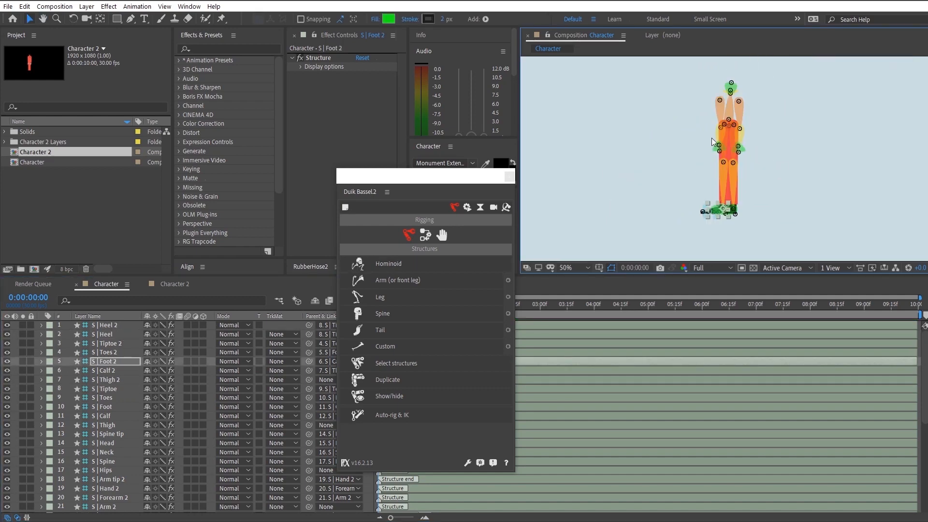
Turn the visibility of the artwork layers from R Arm to Head back on
{"action": "scroll", "coordinate": [85, 431], "scroll_direction": "down", "scroll_amount": 7}
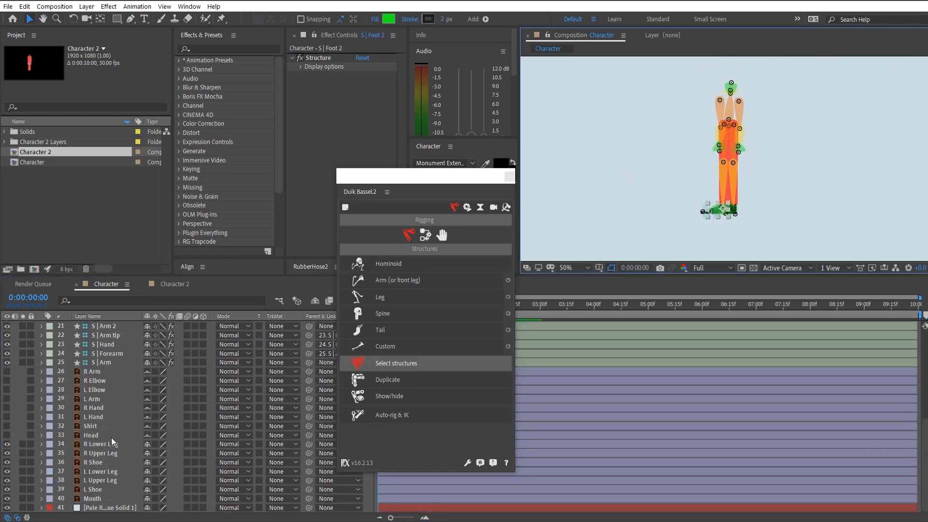
{"action": "left_click", "coordinate": [111, 437]}
{"action": "left_click", "coordinate": [104, 372]}
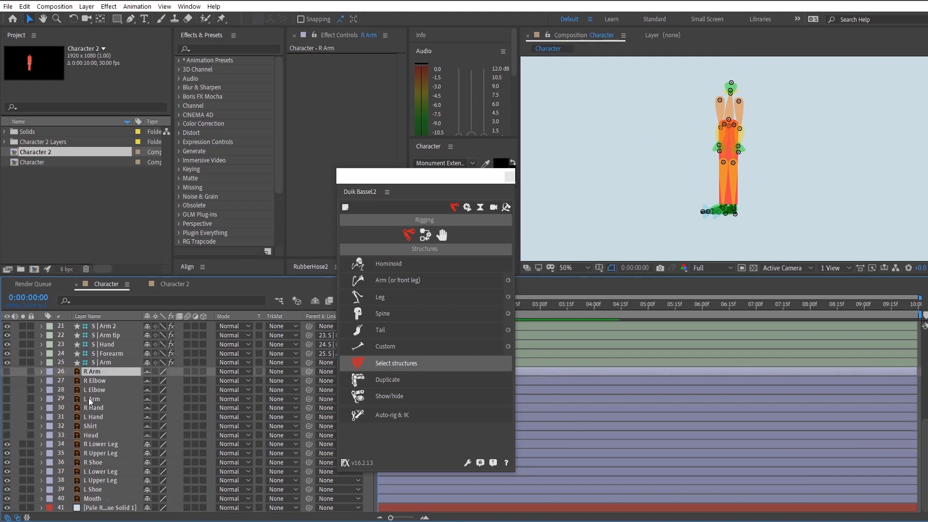
{"action": "left_click", "coordinate": [88, 434], "text": "shift"}
{"action": "key", "text": "Caps_Lock"}
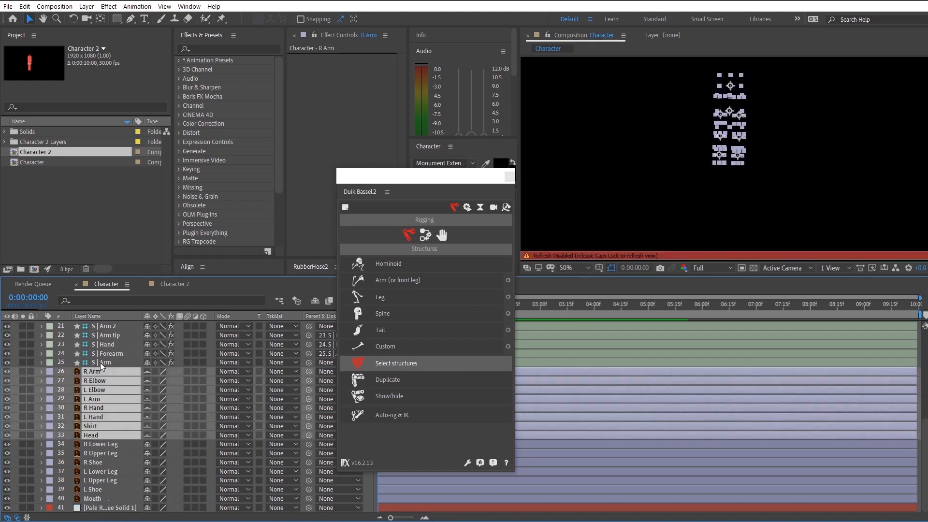
{"action": "left_click", "coordinate": [105, 357]}
{"action": "scroll", "coordinate": [107, 357], "scroll_direction": "up", "scroll_amount": 7}
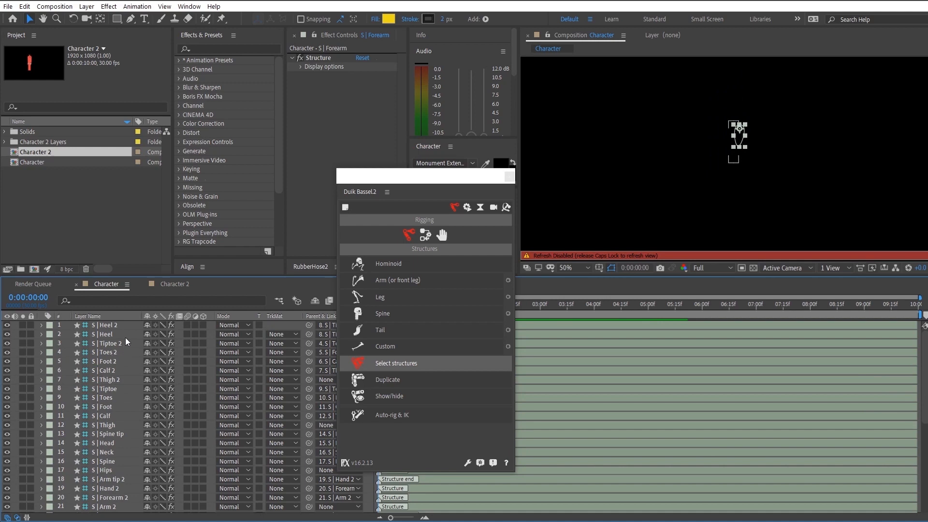
{"action": "key", "text": "Caps_Lock"}
{"action": "scroll", "coordinate": [777, 71], "scroll_direction": "up", "scroll_amount": 1}
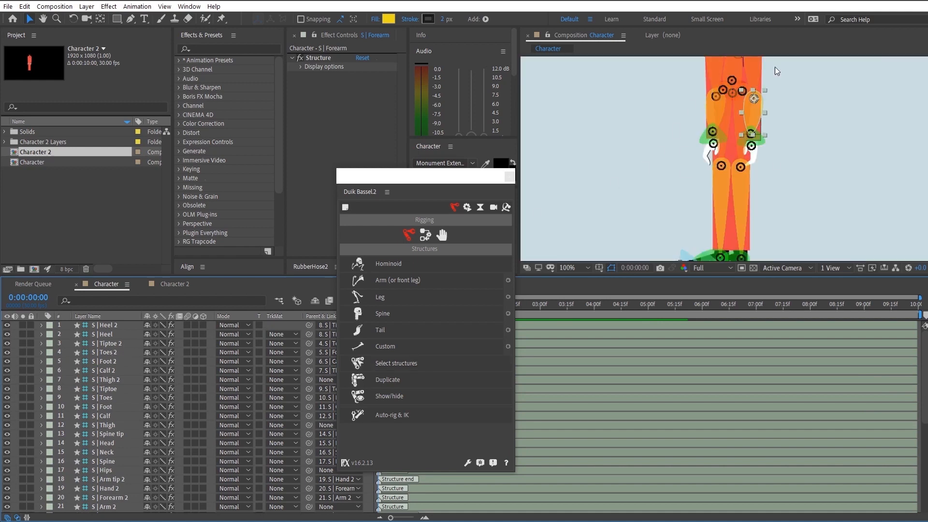
{"action": "scroll", "coordinate": [800, 146], "scroll_direction": "down", "scroll_amount": 1}
{"action": "left_click_drag", "start_coordinate": [789, 132], "coordinate": [794, 146]}
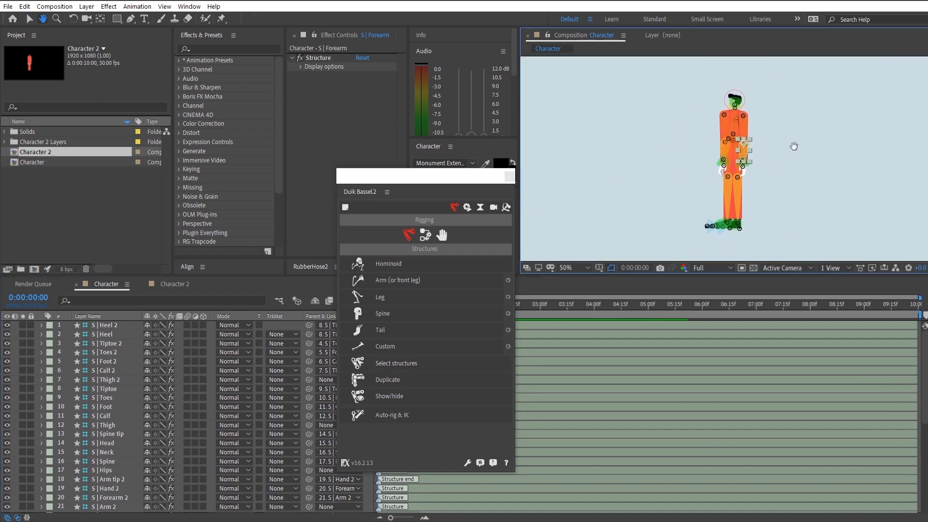
Select all structure layers from Heel 2 down to Arm and run Duik's Auto-rig & IK on them
{"action": "left_click", "coordinate": [105, 325]}
{"action": "scroll", "coordinate": [131, 385], "scroll_direction": "down", "scroll_amount": 7}
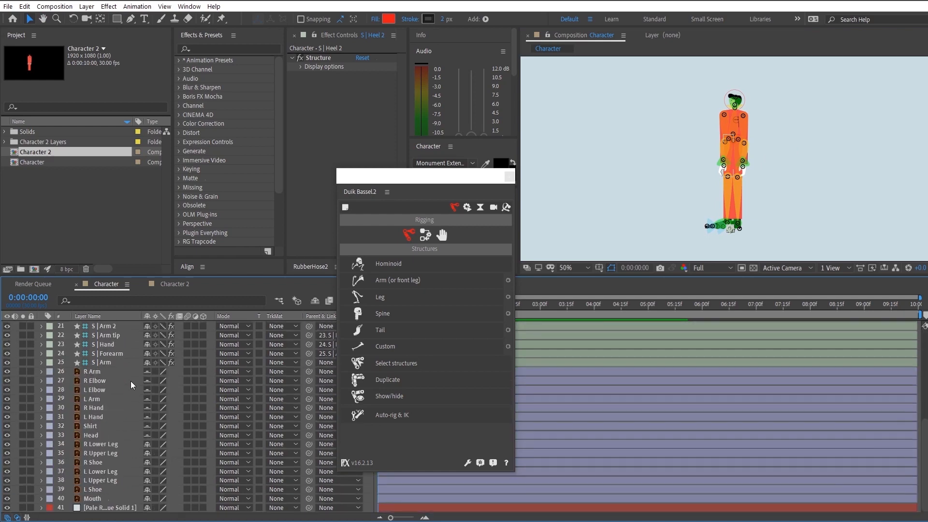
{"action": "left_click", "coordinate": [112, 363]}
{"action": "scroll", "coordinate": [113, 361], "scroll_direction": "up", "scroll_amount": 7}
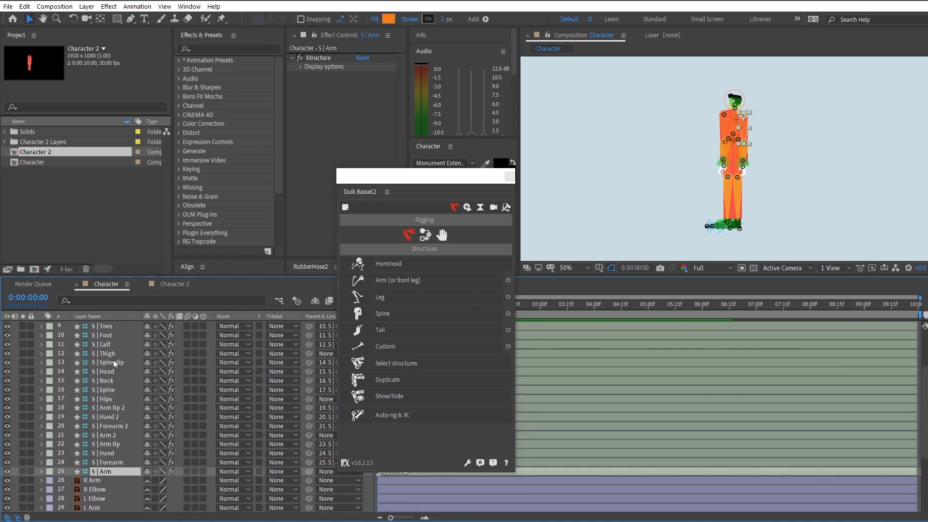
{"action": "key", "text": "ctrl+a"}
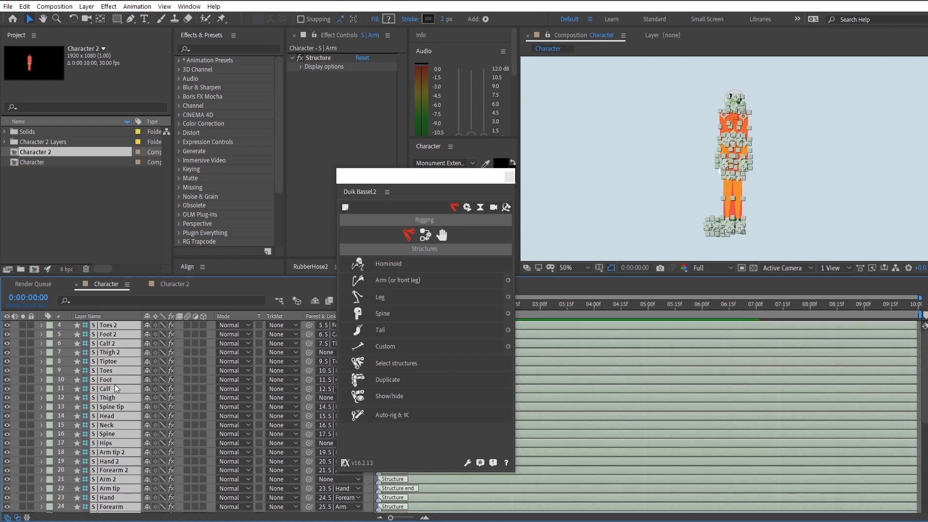
{"action": "scroll", "coordinate": [111, 376], "scroll_direction": "down", "scroll_amount": 7}
{"action": "scroll", "coordinate": [111, 375], "scroll_direction": "up", "scroll_amount": 7}
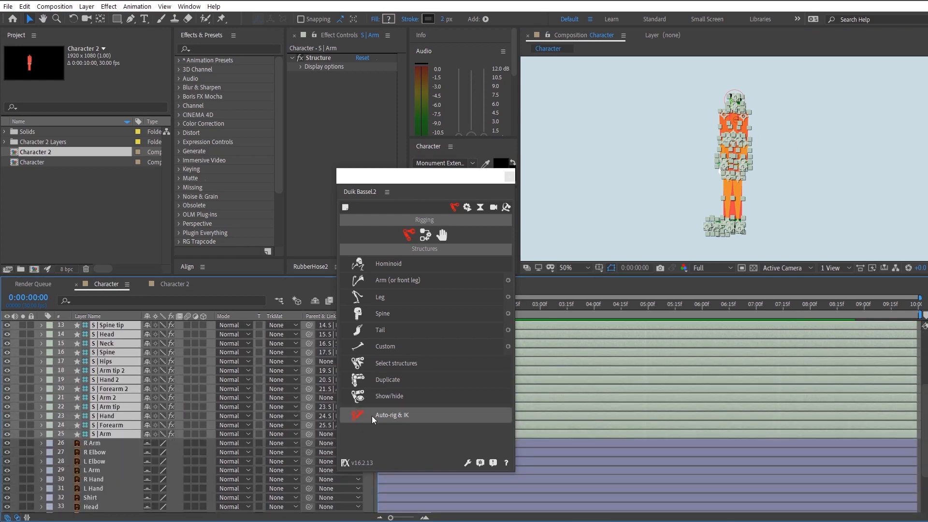
{"action": "left_click", "coordinate": [375, 415]}
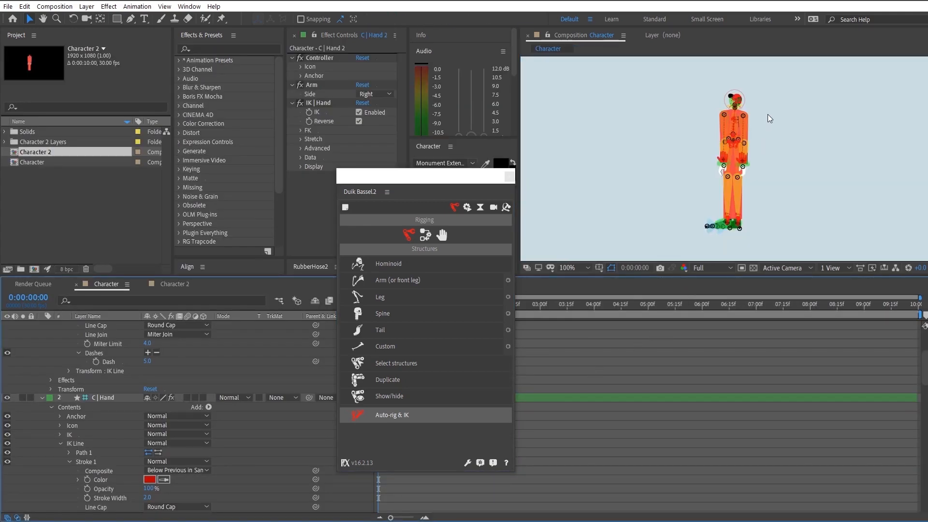
Select the left hand controller and examine the generated hand and hip controllers up close
{"action": "scroll", "coordinate": [730, 147], "scroll_direction": "up", "scroll_amount": 6}
{"action": "left_click", "coordinate": [861, 160]}
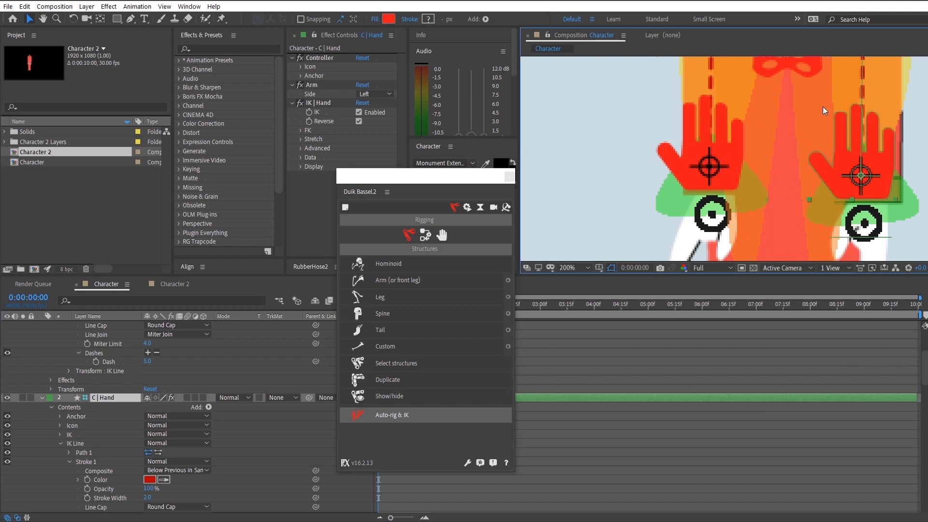
{"action": "scroll", "coordinate": [823, 106], "scroll_direction": "down", "scroll_amount": 2}
{"action": "mouse_move", "coordinate": [724, 183]}
{"action": "left_mouse_down"}
{"action": "mouse_move", "coordinate": [759, 200]}
{"action": "mouse_move", "coordinate": [740, 198]}
{"action": "mouse_move", "coordinate": [738, 211]}
{"action": "mouse_move", "coordinate": [721, 202]}
{"action": "left_mouse_up"}
{"action": "scroll", "coordinate": [137, 393], "scroll_direction": "up", "scroll_amount": 4}
{"action": "left_click", "coordinate": [389, 363]}
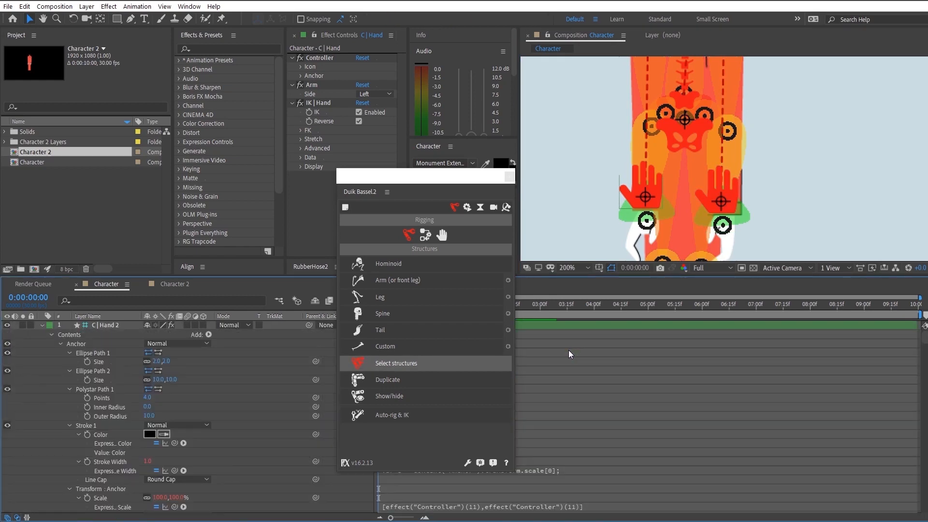
Select the R Arm artwork layer below the structure layers
{"action": "scroll", "coordinate": [89, 408], "scroll_direction": "down", "scroll_amount": 10}
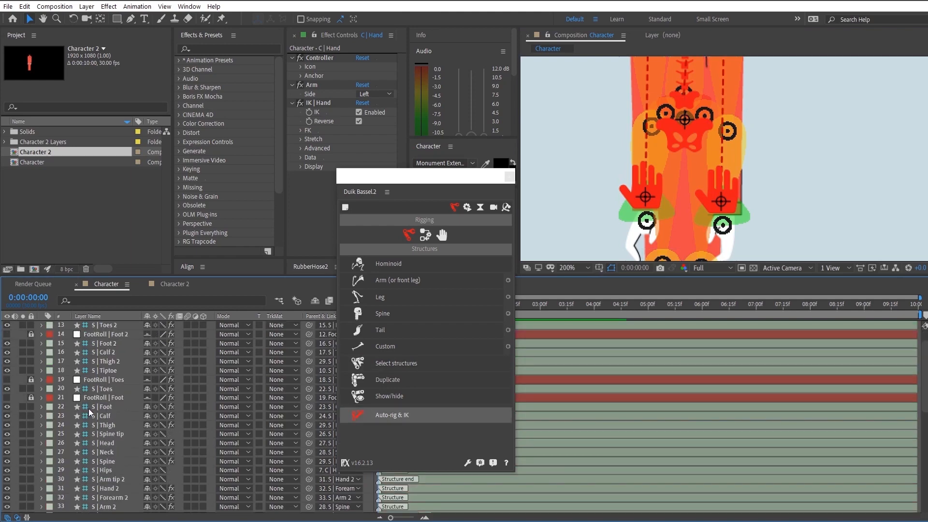
{"action": "left_click", "coordinate": [107, 381]}
{"action": "left_click", "coordinate": [107, 373]}
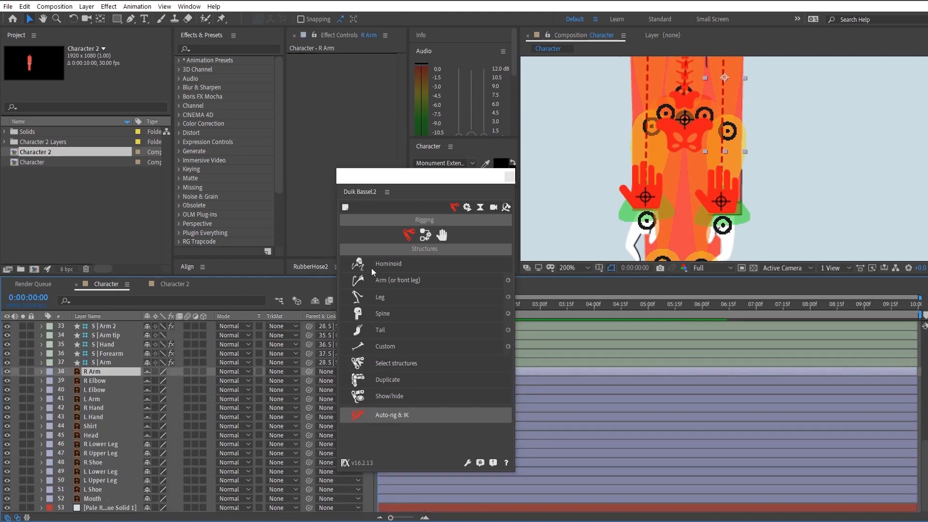
Close and reopen Duik Bassel.2, and hide all structures with the Show/hide command of its rigging tools
{"action": "left_click_drag", "start_coordinate": [421, 181], "coordinate": [754, 164]}
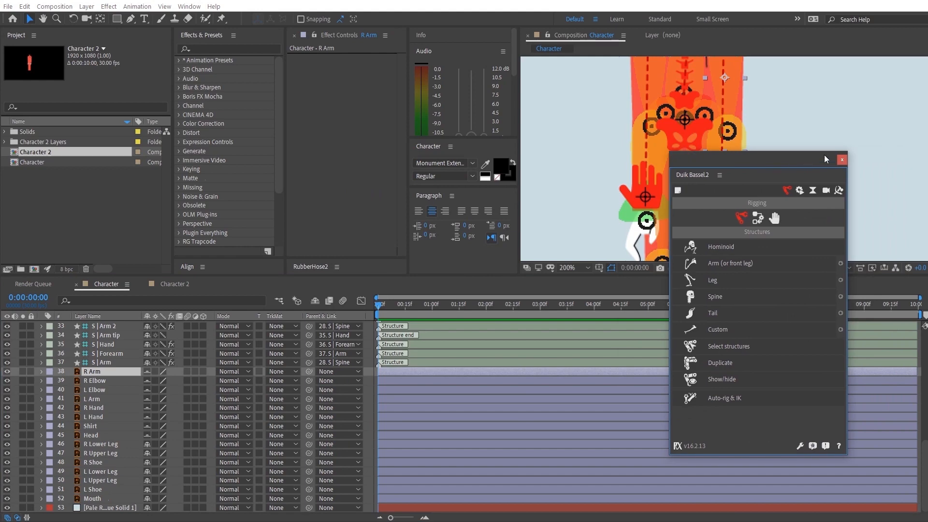
{"action": "left_click", "coordinate": [842, 160]}
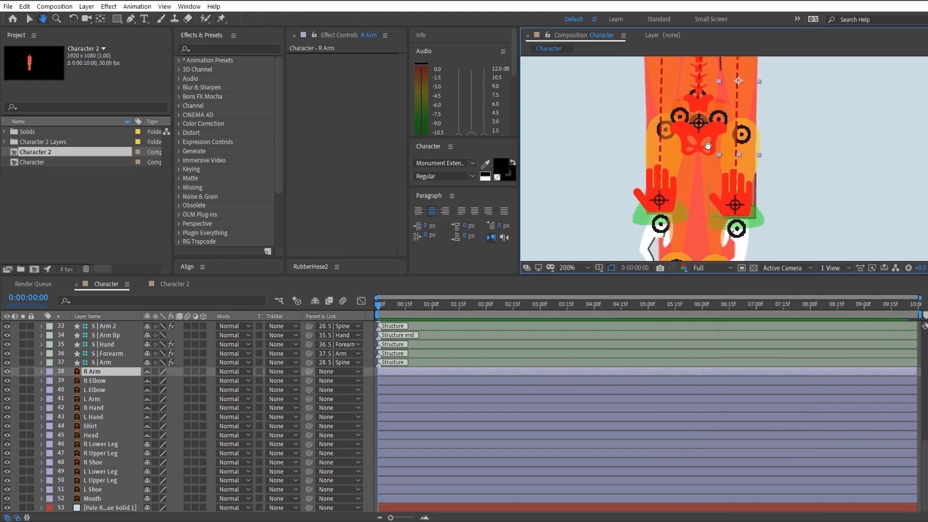
{"action": "left_click", "coordinate": [188, 6]}
{"action": "left_click", "coordinate": [210, 439]}
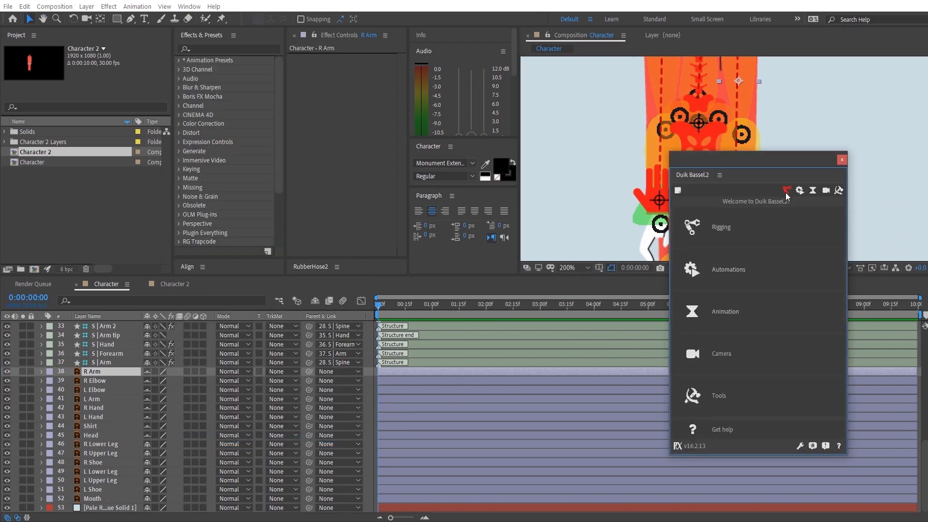
{"action": "left_click", "coordinate": [786, 191]}
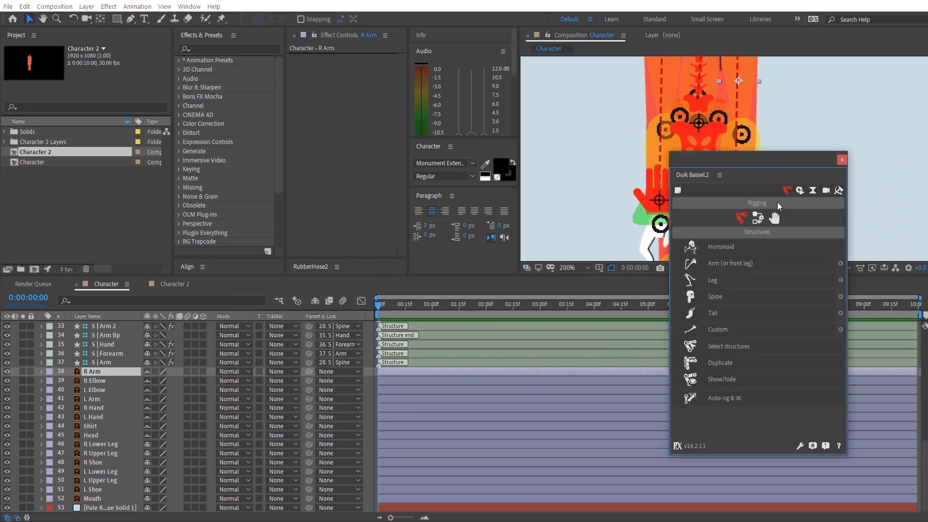
{"action": "left_click", "coordinate": [720, 379]}
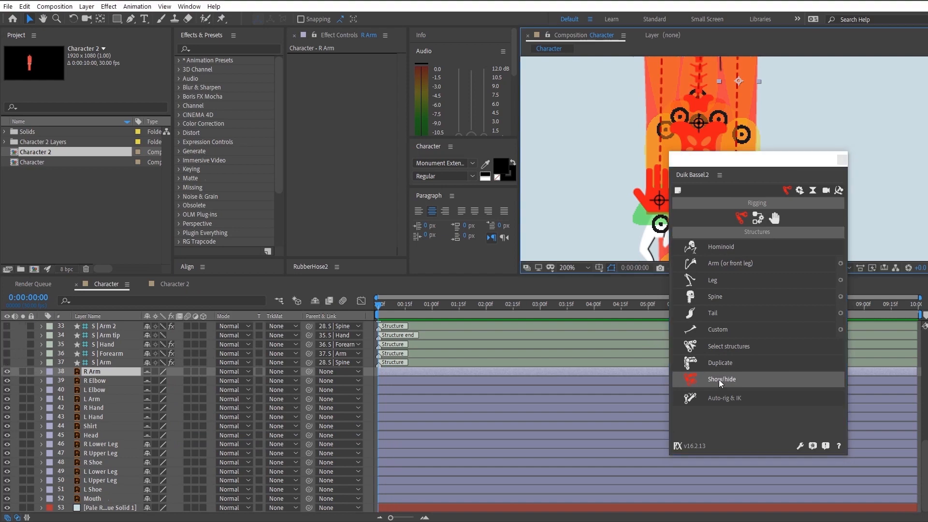
Close Duik Bassel.2 and toggle the visibility of the S | Arm structure layer to identify it
{"action": "left_click", "coordinate": [758, 219]}
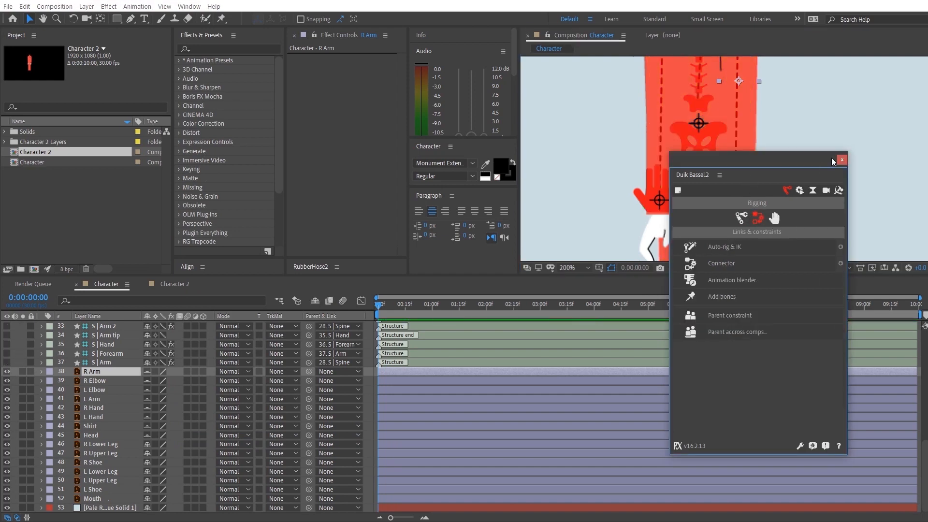
{"action": "left_click", "coordinate": [841, 160]}
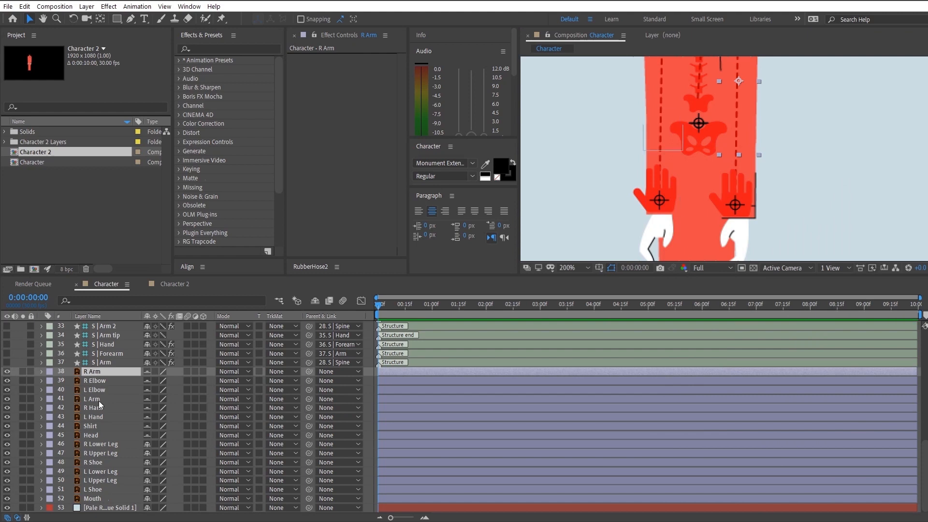
{"action": "scroll", "coordinate": [99, 401], "scroll_direction": "up", "scroll_amount": 2}
{"action": "left_click", "coordinate": [105, 418]}
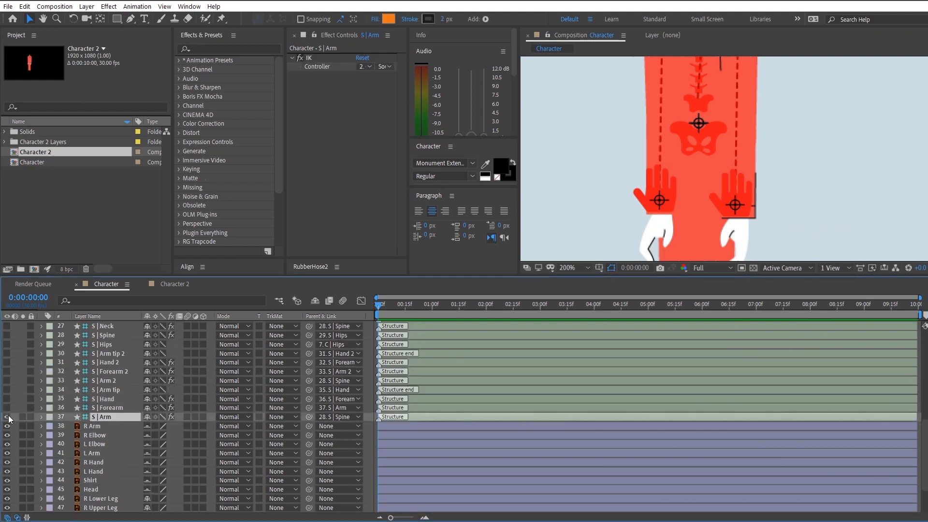
{"action": "left_click", "coordinate": [8, 416]}
{"action": "scroll", "coordinate": [121, 410], "scroll_direction": "up", "scroll_amount": 1}
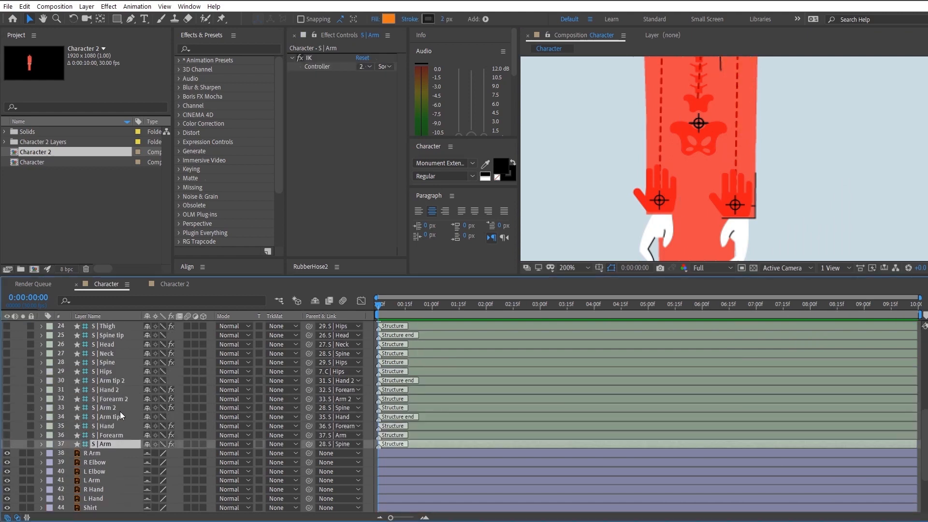
Parent the R Arm artwork layer to the S | Arm structure
{"action": "left_click", "coordinate": [100, 436]}
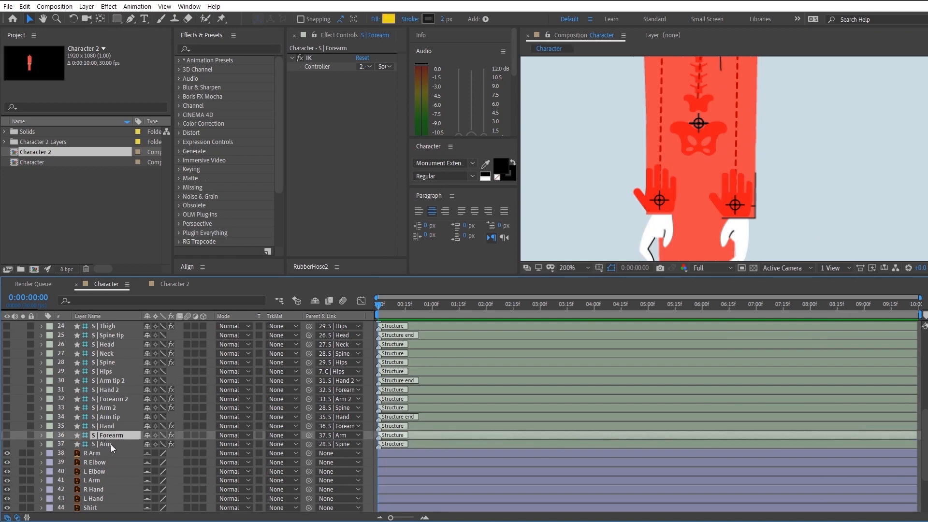
{"action": "left_click", "coordinate": [111, 445]}
{"action": "scroll", "coordinate": [689, 163], "scroll_direction": "down", "scroll_amount": 1}
{"action": "left_click_drag", "start_coordinate": [691, 146], "coordinate": [729, 155]}
{"action": "scroll", "coordinate": [721, 167], "scroll_direction": "up", "scroll_amount": 1}
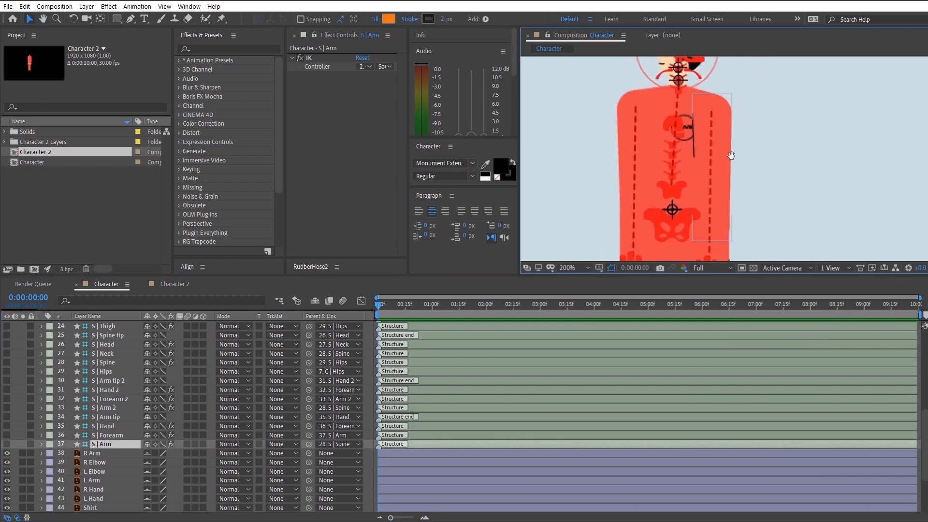
{"action": "left_click", "coordinate": [102, 452]}
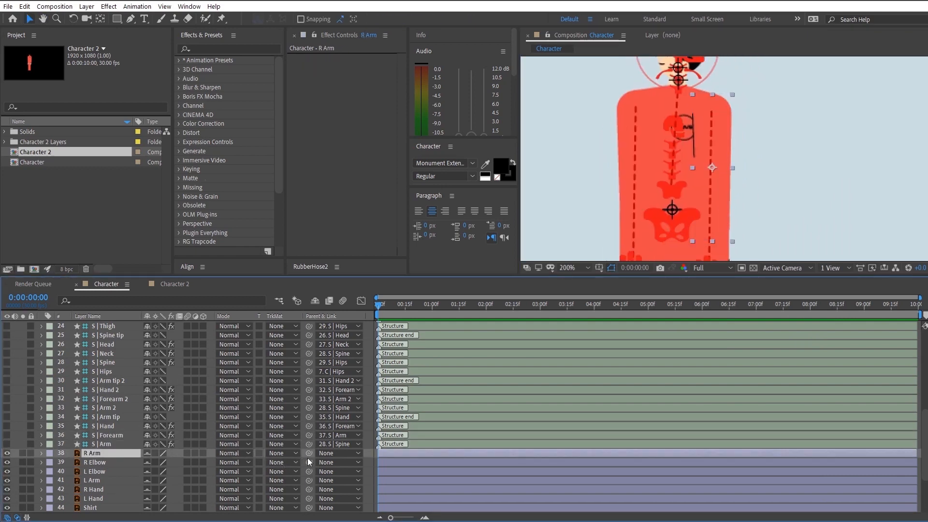
{"action": "left_click_drag", "start_coordinate": [309, 453], "coordinate": [97, 443]}
{"action": "left_click", "coordinate": [95, 442]}
{"action": "left_click", "coordinate": [7, 444]}
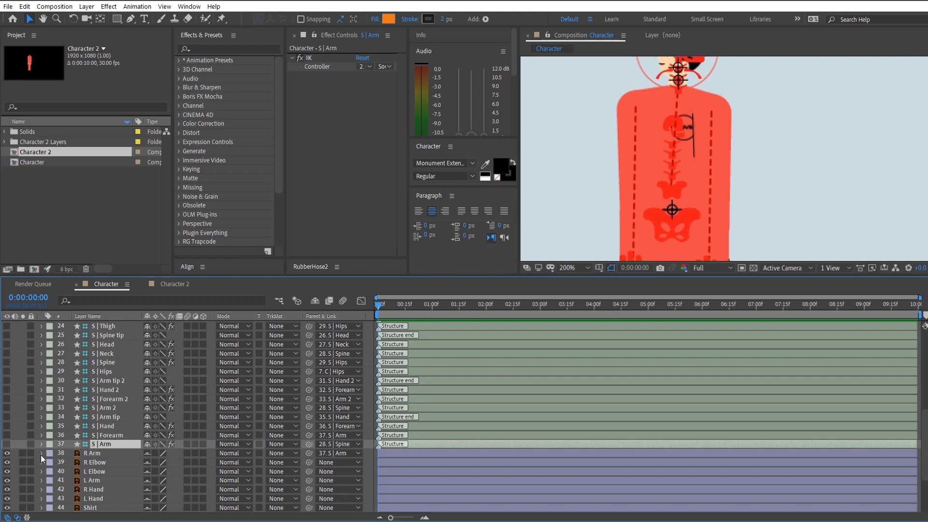
Parent the R Elbow artwork layer to the S | Forearm structure
{"action": "left_click", "coordinate": [100, 462]}
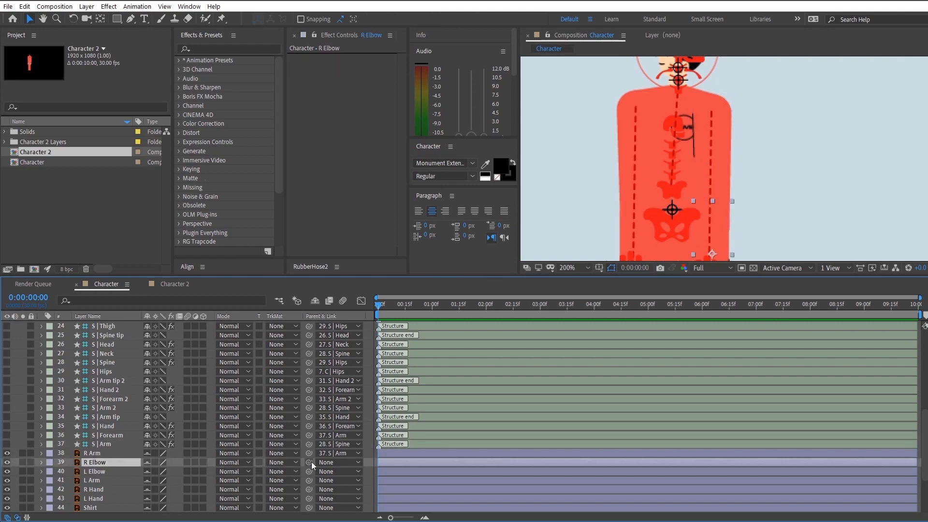
{"action": "left_click_drag", "start_coordinate": [309, 462], "coordinate": [121, 436]}
{"action": "left_click", "coordinate": [117, 471]}
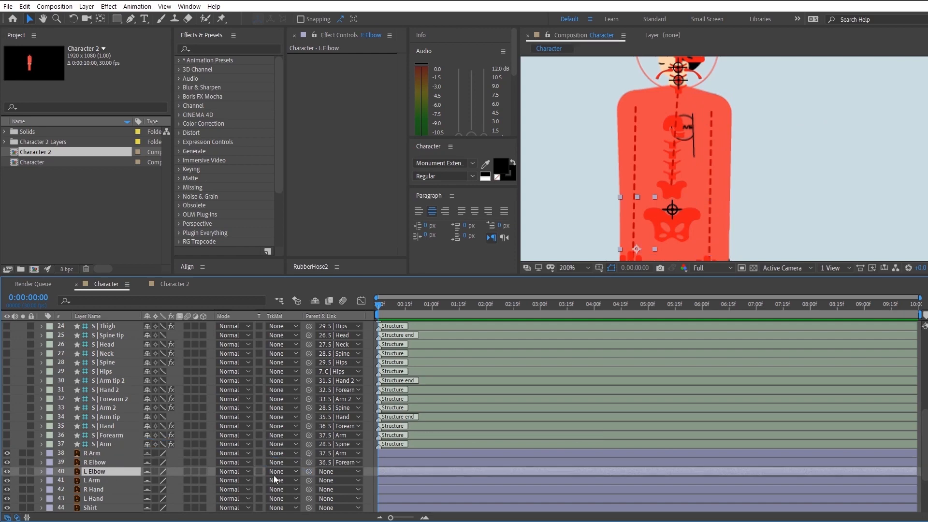
Move the R Hand layer directly below R Elbow and parent it to the S | Hand structure
{"action": "left_click", "coordinate": [100, 493]}
{"action": "scroll", "coordinate": [106, 467], "scroll_direction": "down", "scroll_amount": 3}
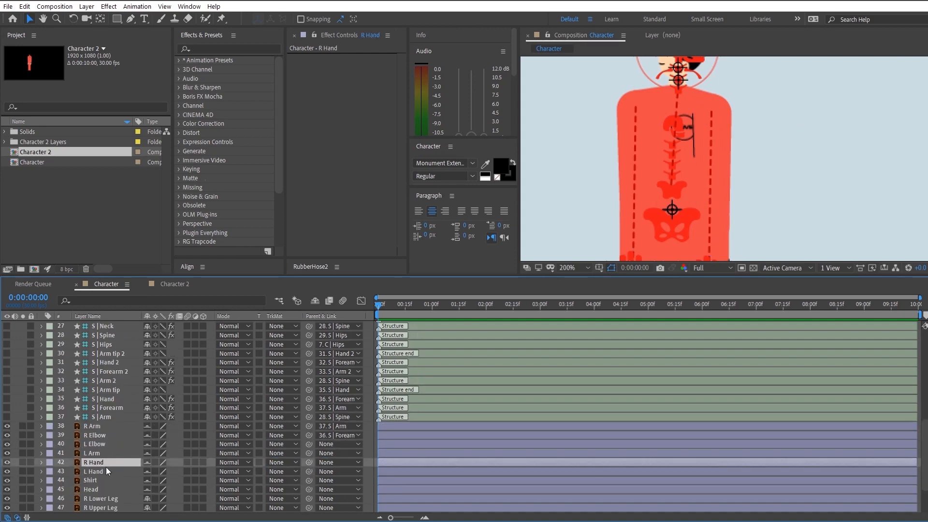
{"action": "left_click_drag", "start_coordinate": [106, 466], "coordinate": [105, 440]}
{"action": "left_click_drag", "start_coordinate": [308, 444], "coordinate": [103, 399]}
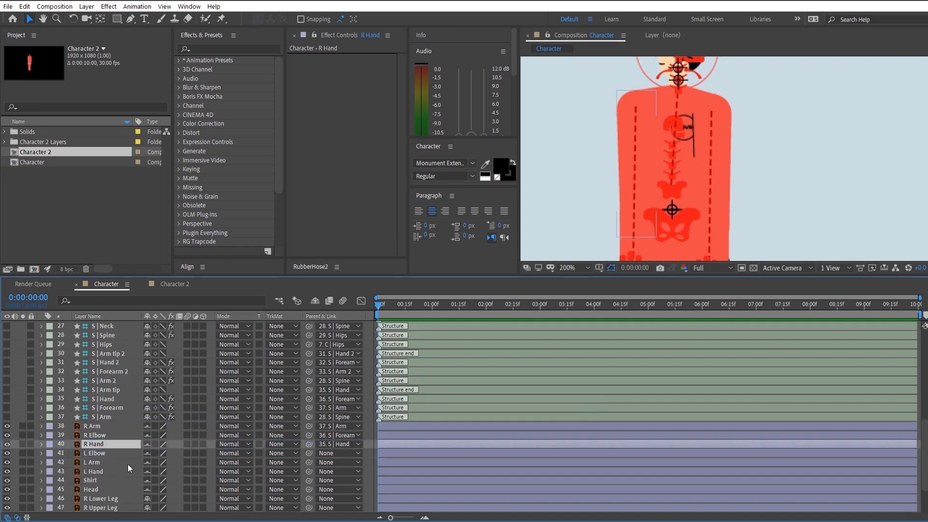
Parent L Elbow to S | Forearm 2, L Arm to S | Arm 2 and L Hand to S | Hand 2, placing L Arm above L Elbow
{"action": "left_click_drag", "start_coordinate": [308, 453], "coordinate": [123, 372]}
{"action": "left_click_drag", "start_coordinate": [96, 462], "coordinate": [115, 447]}
{"action": "left_click_drag", "start_coordinate": [309, 453], "coordinate": [112, 380]}
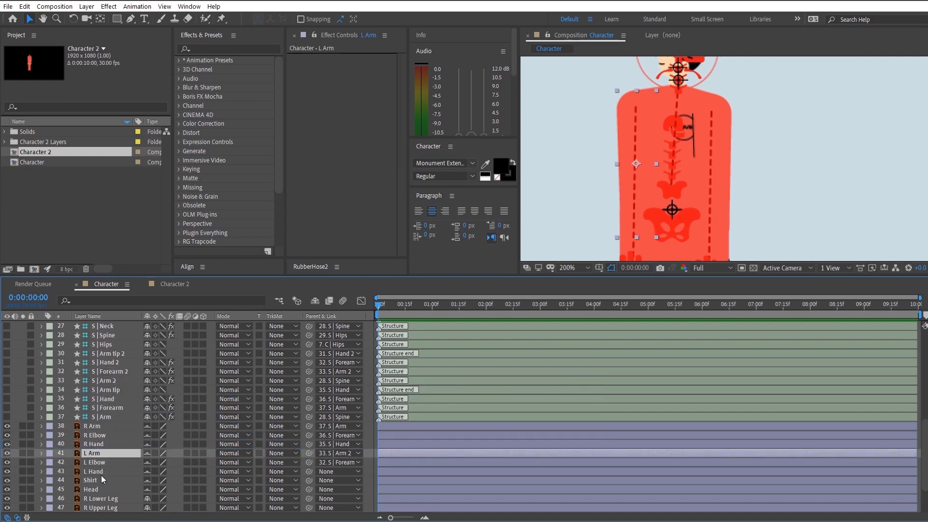
{"action": "left_click_drag", "start_coordinate": [309, 472], "coordinate": [111, 362]}
{"action": "scroll", "coordinate": [746, 198], "scroll_direction": "up", "scroll_amount": 2}
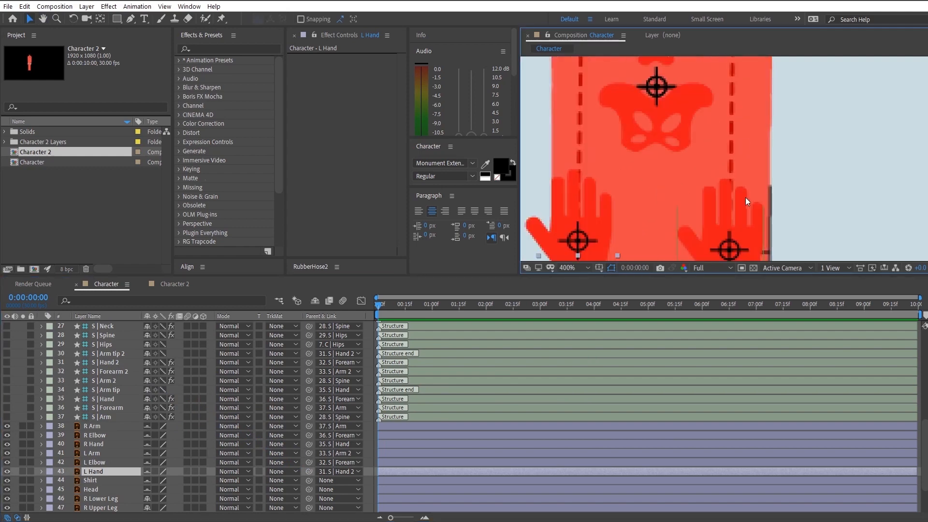
{"action": "scroll", "coordinate": [746, 197], "scroll_direction": "down", "scroll_amount": 2}
{"action": "left_click", "coordinate": [703, 204]}
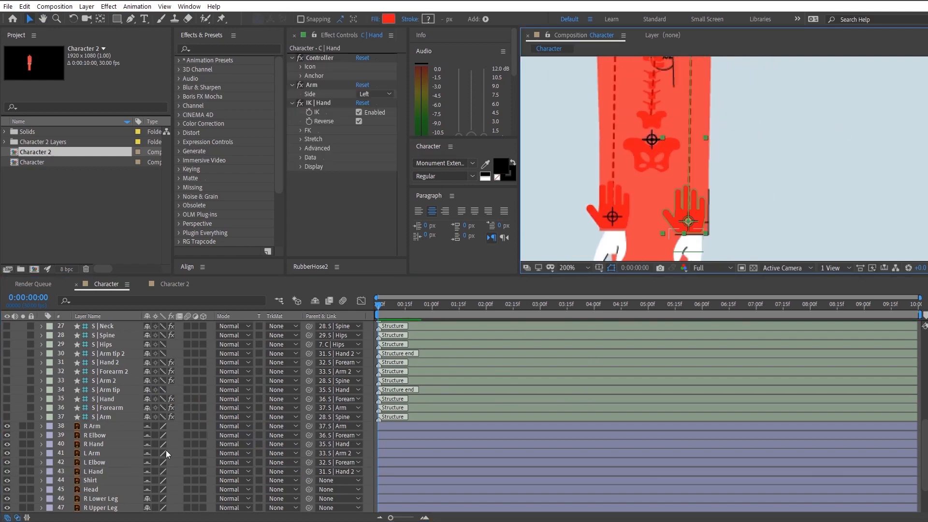
Hide the shy artwork layers R Arm through L Hand from the layer list, keeping Shirt and Head listed
{"action": "scroll", "coordinate": [103, 448], "scroll_direction": "down", "scroll_amount": 1}
{"action": "left_click", "coordinate": [95, 399]}
{"action": "left_click", "coordinate": [94, 443], "text": "shift"}
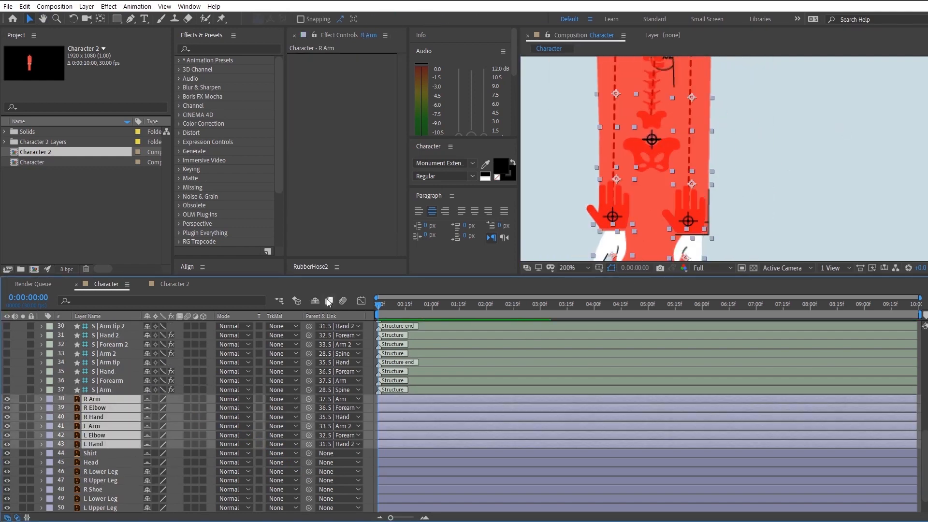
{"action": "left_click", "coordinate": [120, 454]}
{"action": "left_click_drag", "start_coordinate": [309, 453], "coordinate": [217, 413]}
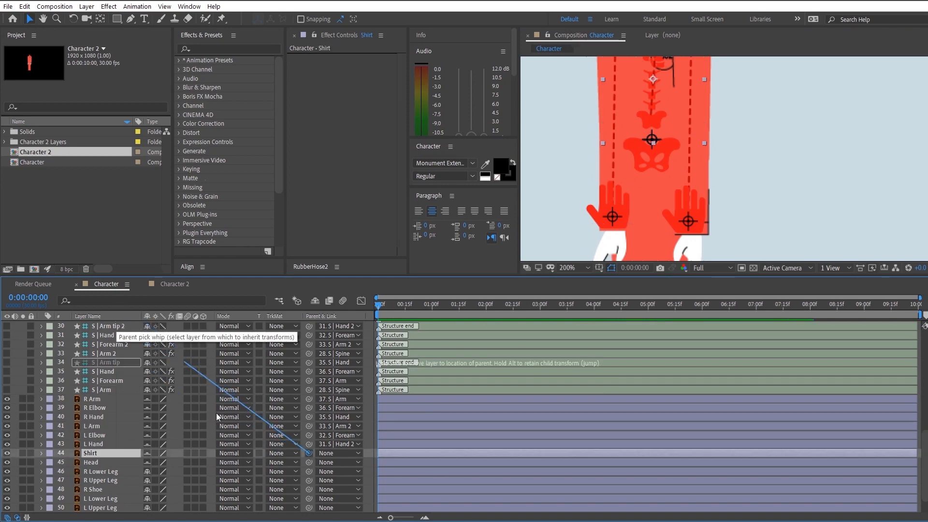
{"action": "left_click", "coordinate": [101, 399]}
{"action": "left_click", "coordinate": [100, 443]}
{"action": "left_click", "coordinate": [102, 453]}
{"action": "left_click", "coordinate": [115, 462], "text": "shift"}
{"action": "left_click", "coordinate": [148, 463]}
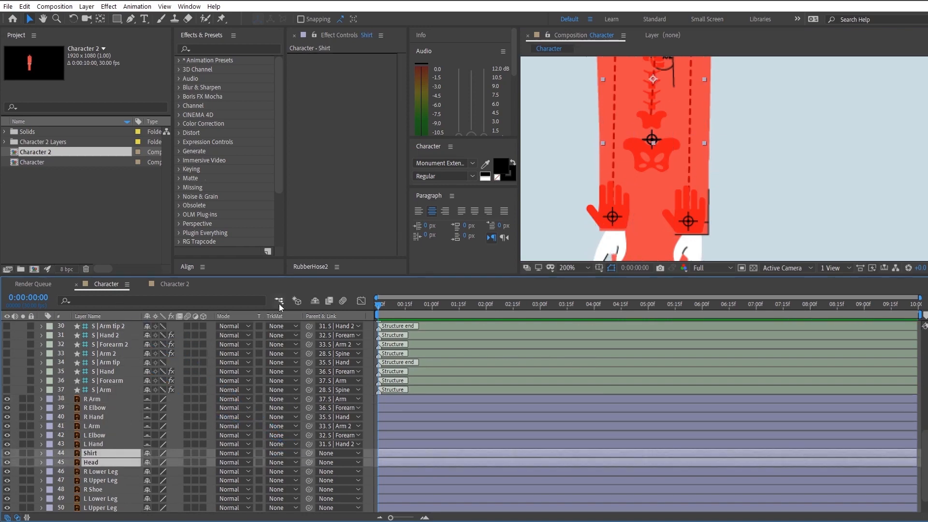
{"action": "left_click", "coordinate": [315, 301]}
Parent Shirt to S | Hips and Head to S | Head, and test the hips controller with a move that is undone
{"action": "left_click", "coordinate": [106, 481]}
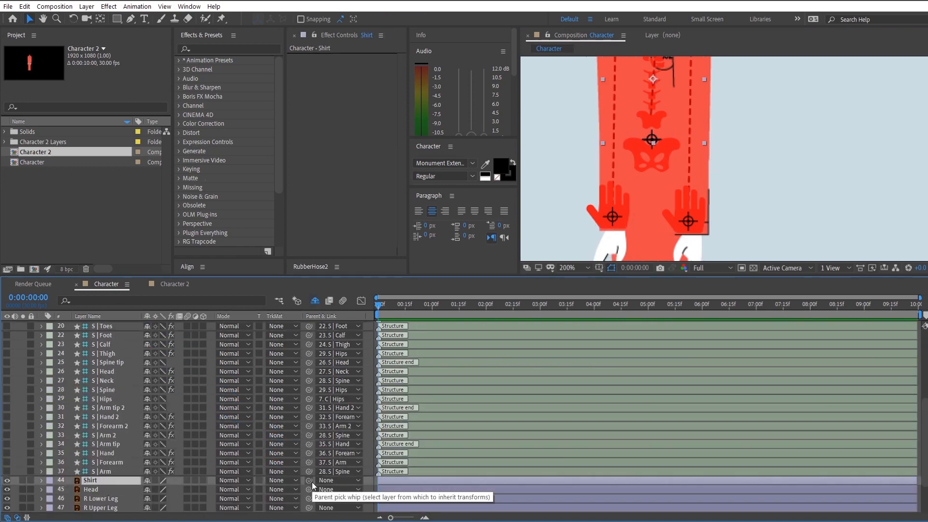
{"action": "left_click_drag", "start_coordinate": [312, 482], "coordinate": [107, 371]}
{"action": "left_click", "coordinate": [113, 489]}
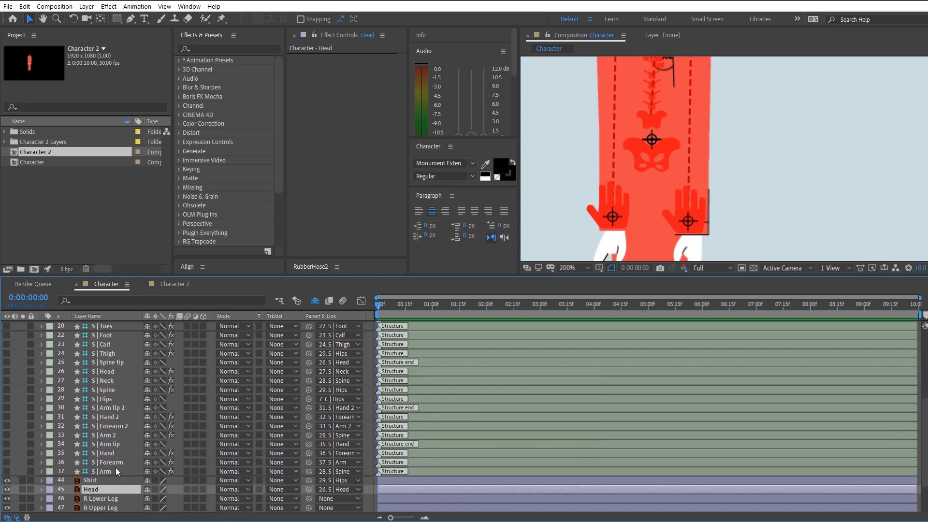
{"action": "left_click_drag", "start_coordinate": [661, 158], "coordinate": [678, 154]}
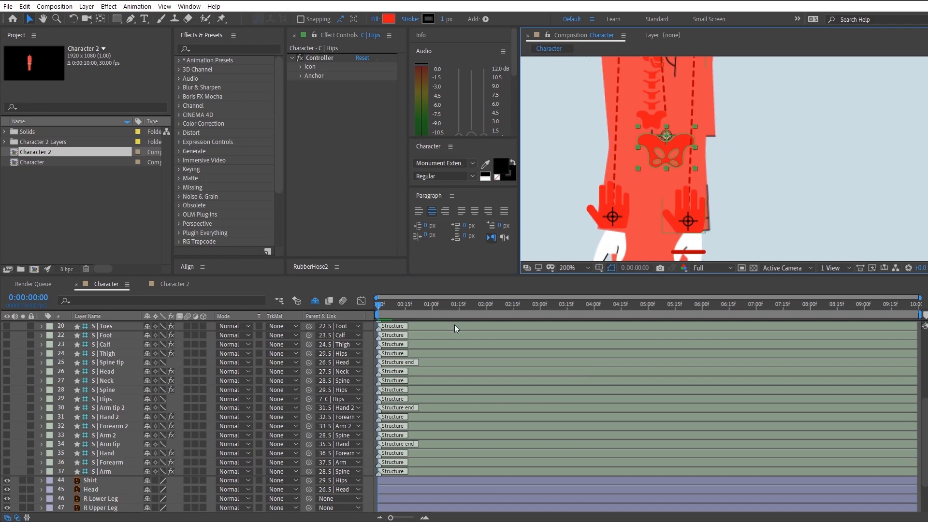
{"action": "key", "text": "ctrl+z"}
Mark the Shirt, Head and S | Arm layers as shy to remove them from the layer list
{"action": "scroll", "coordinate": [108, 471], "scroll_direction": "down", "scroll_amount": 3}
{"action": "left_click", "coordinate": [99, 444]}
{"action": "left_click", "coordinate": [101, 462]}
{"action": "left_click_drag", "start_coordinate": [629, 220], "coordinate": [654, 179]}
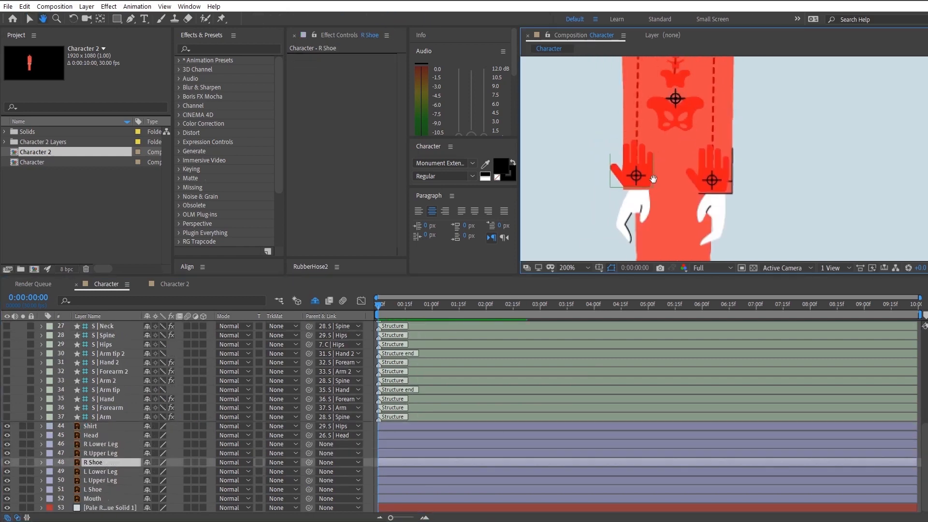
{"action": "left_click", "coordinate": [114, 444]}
{"action": "scroll", "coordinate": [114, 444], "scroll_direction": "up", "scroll_amount": 1}
{"action": "left_click", "coordinate": [148, 453]}
{"action": "left_click", "coordinate": [148, 453]}
{"action": "left_click_drag", "start_coordinate": [309, 453], "coordinate": [150, 434]}
Mark the structure layers from S | Forearm up to S | Spine tip as shy so only leg structures stay listed
{"action": "left_click", "coordinate": [132, 435]}
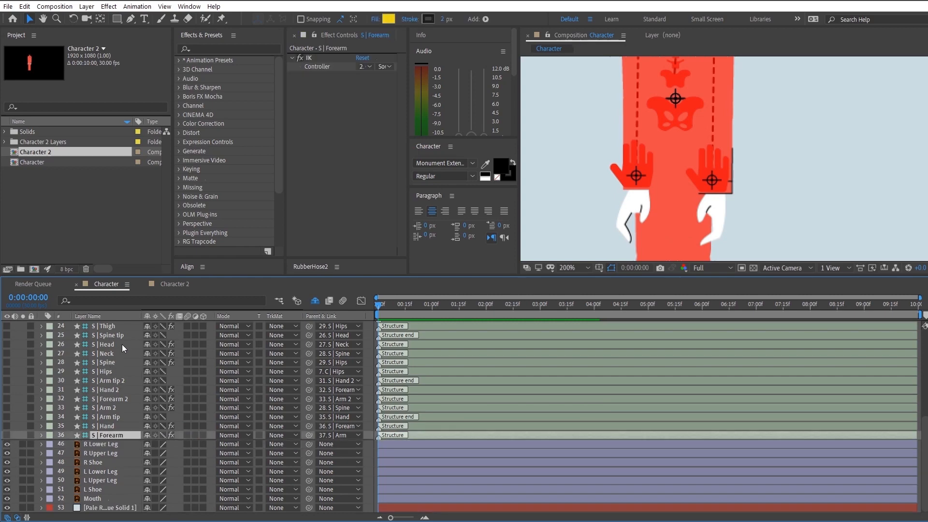
{"action": "left_click", "coordinate": [122, 345], "text": "shift"}
{"action": "left_click", "coordinate": [148, 345]}
{"action": "scroll", "coordinate": [129, 403], "scroll_direction": "up", "scroll_amount": 6}
{"action": "scroll", "coordinate": [129, 404], "scroll_direction": "down", "scroll_amount": 2}
{"action": "left_click", "coordinate": [147, 435]}
Parent the R Lower Leg artwork layer to the S | Calf structure
{"action": "left_click", "coordinate": [132, 443]}
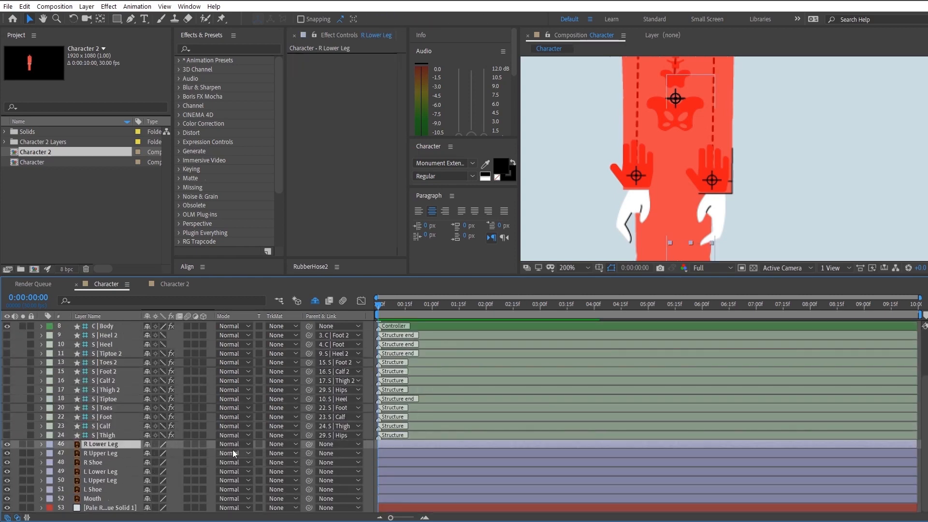
{"action": "left_click_drag", "start_coordinate": [308, 443], "coordinate": [125, 428]}
{"action": "left_click", "coordinate": [124, 426]}
{"action": "key", "text": "comma"}
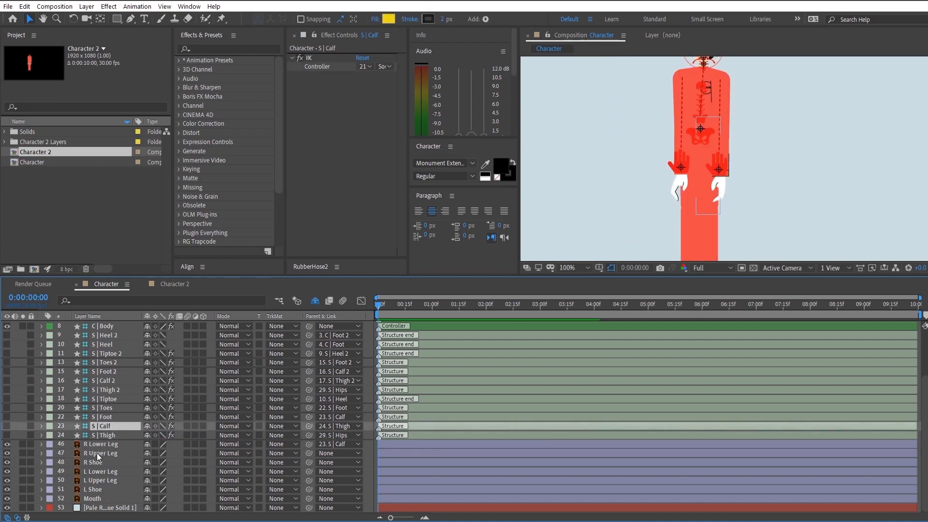
Parent R Upper Leg to the S | Thigh structure and R Shoe to S | Foot
{"action": "left_click", "coordinate": [100, 445]}
{"action": "left_click", "coordinate": [114, 453]}
{"action": "left_click_drag", "start_coordinate": [309, 444], "coordinate": [113, 436]}
{"action": "left_click", "coordinate": [113, 462]}
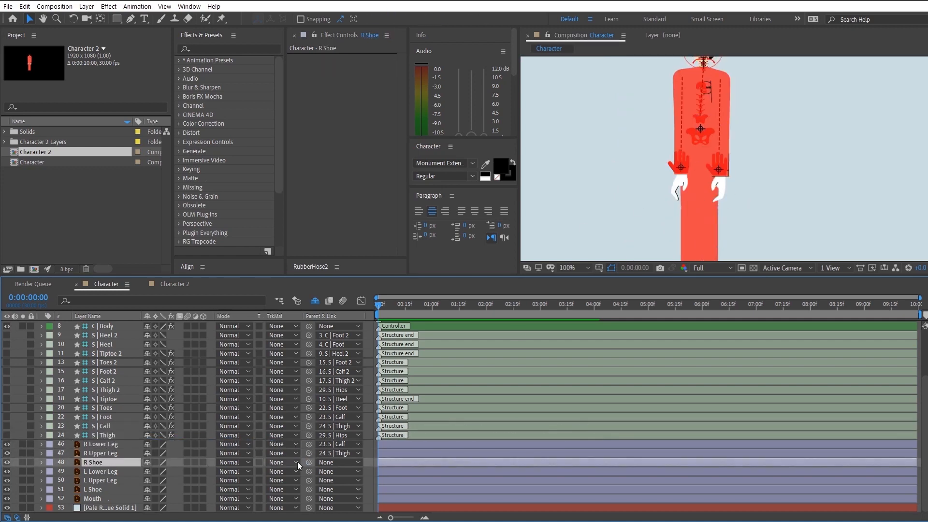
{"action": "left_click_drag", "start_coordinate": [309, 463], "coordinate": [117, 418]}
Parent L Lower Leg to S | Calf 2, L Upper Leg to S | Thigh 2 and L Shoe to S | Foot 2
{"action": "left_click", "coordinate": [101, 472]}
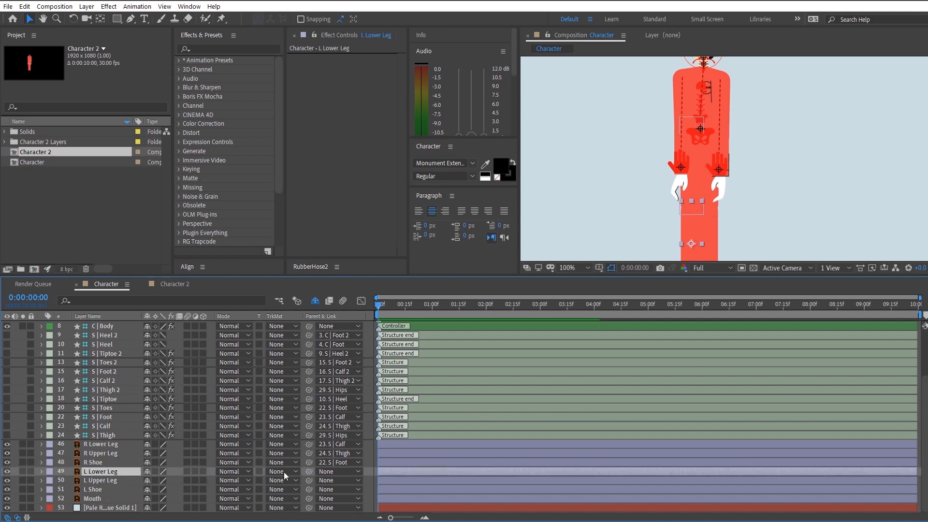
{"action": "left_click_drag", "start_coordinate": [309, 471], "coordinate": [126, 389]}
{"action": "left_click", "coordinate": [101, 481]}
{"action": "left_click", "coordinate": [101, 489]}
{"action": "left_click_drag", "start_coordinate": [309, 490], "coordinate": [127, 371]}
Show the shy layers again, move Mouth directly above Head and parent it to the Head layer
{"action": "left_click", "coordinate": [102, 499]}
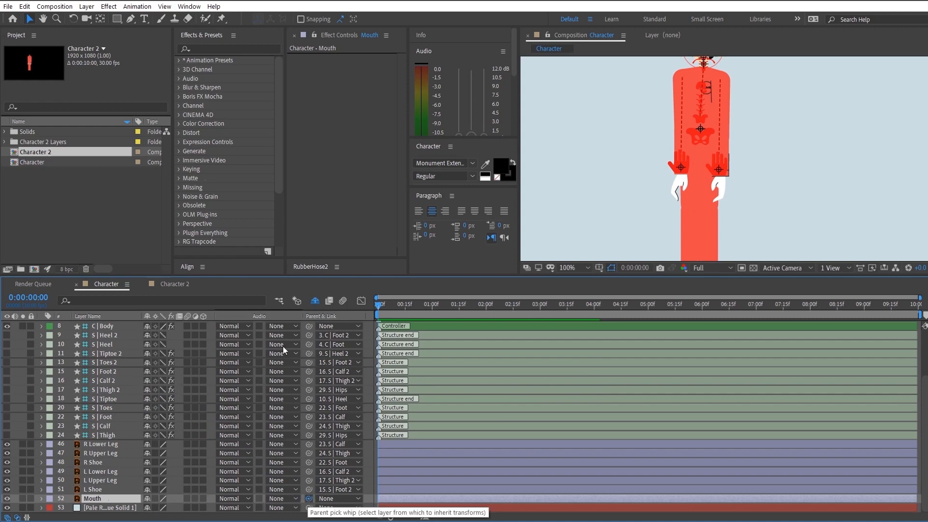
{"action": "left_click", "coordinate": [315, 301]}
{"action": "scroll", "coordinate": [155, 450], "scroll_direction": "down", "scroll_amount": 8}
{"action": "left_click_drag", "start_coordinate": [95, 501], "coordinate": [115, 434]}
{"action": "left_click_drag", "start_coordinate": [308, 435], "coordinate": [116, 447]}
Duplicate the Head artwork layer and rename the copy Neck
{"action": "scroll", "coordinate": [677, 152], "scroll_direction": "up", "scroll_amount": 4}
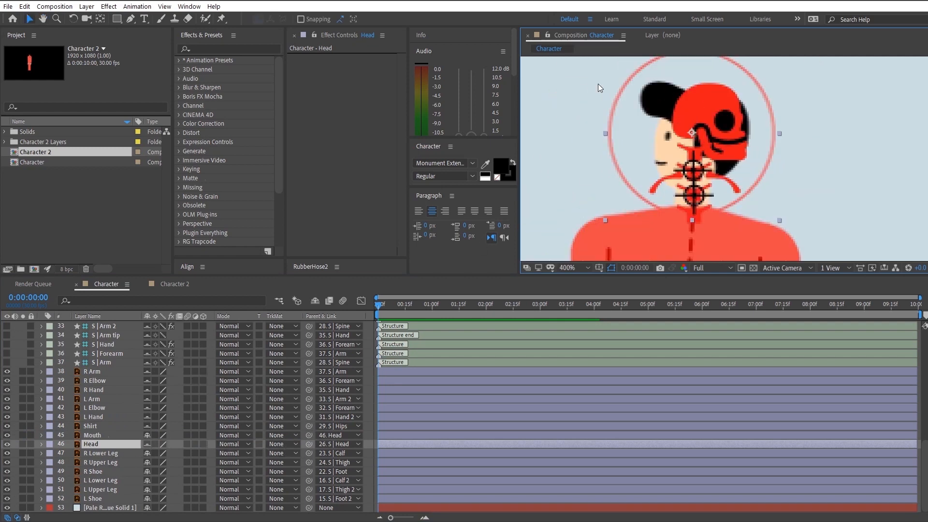
{"action": "left_click_drag", "start_coordinate": [653, 149], "coordinate": [673, 191]}
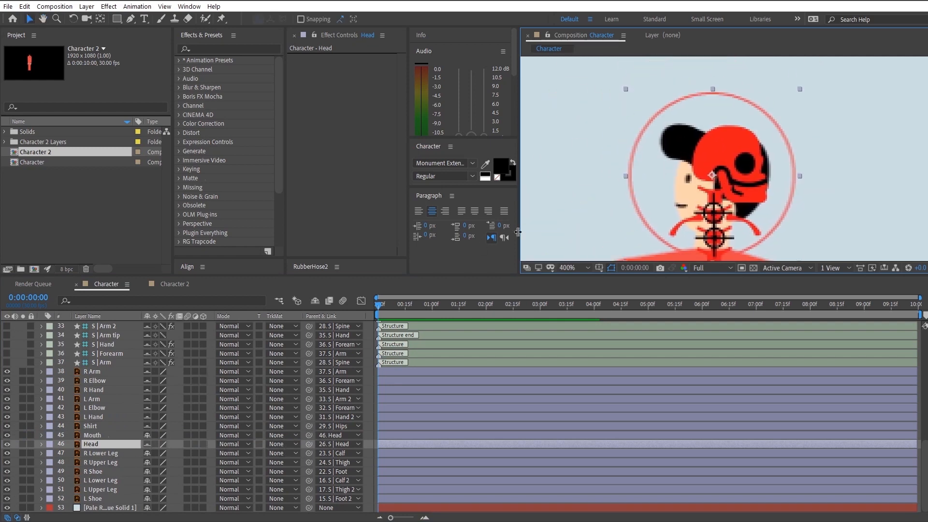
{"action": "key", "text": "ctrl+d"}
{"action": "right_click", "coordinate": [114, 443]}
{"action": "left_click", "coordinate": [128, 436]}
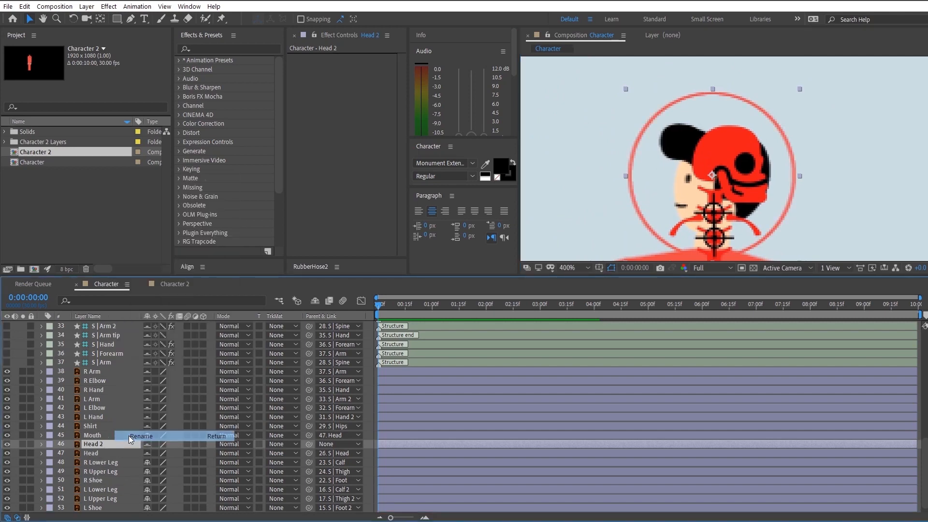
{"action": "type", "text": "Neck"}
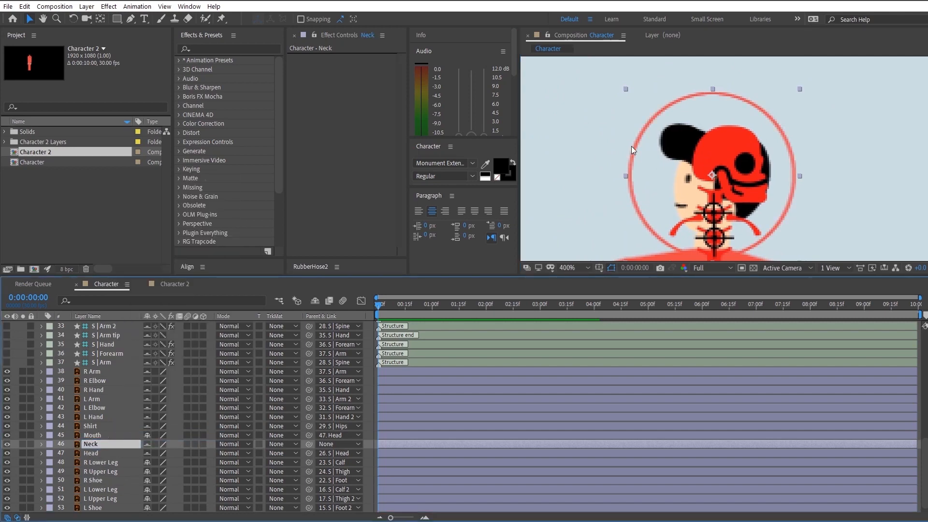
Draw a closed Pen mask loosely around the head on the Neck layer, show its mask properties and leave Inverted off
{"action": "left_click", "coordinate": [129, 19]}
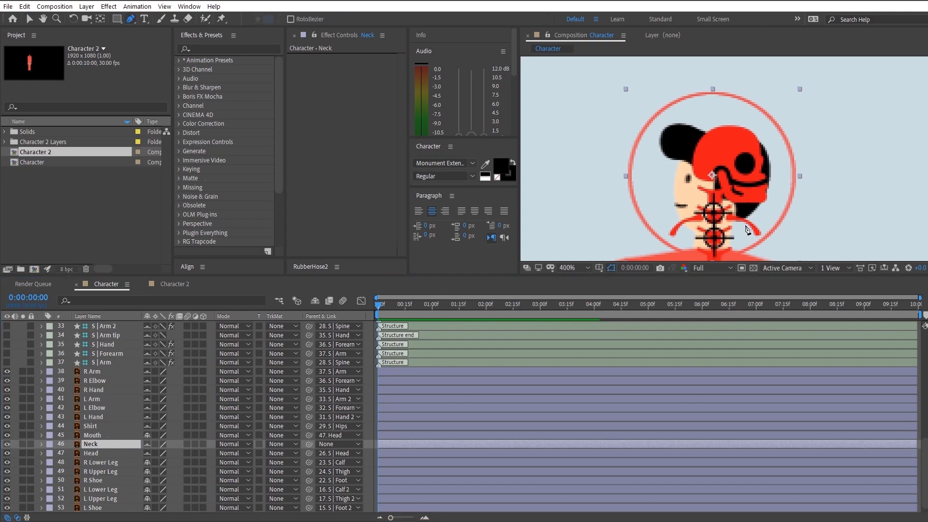
{"action": "left_click", "coordinate": [678, 228]}
{"action": "left_click", "coordinate": [763, 215]}
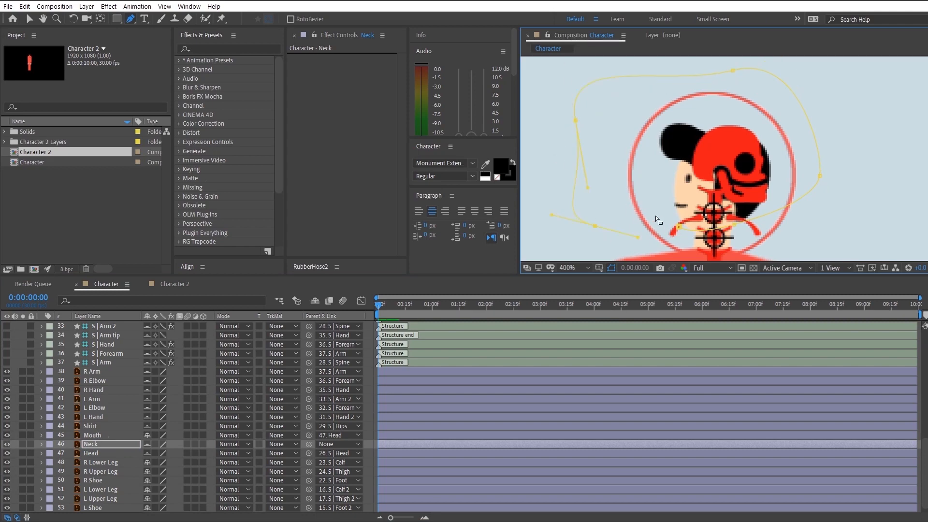
{"action": "key", "text": "ctrl+z"}
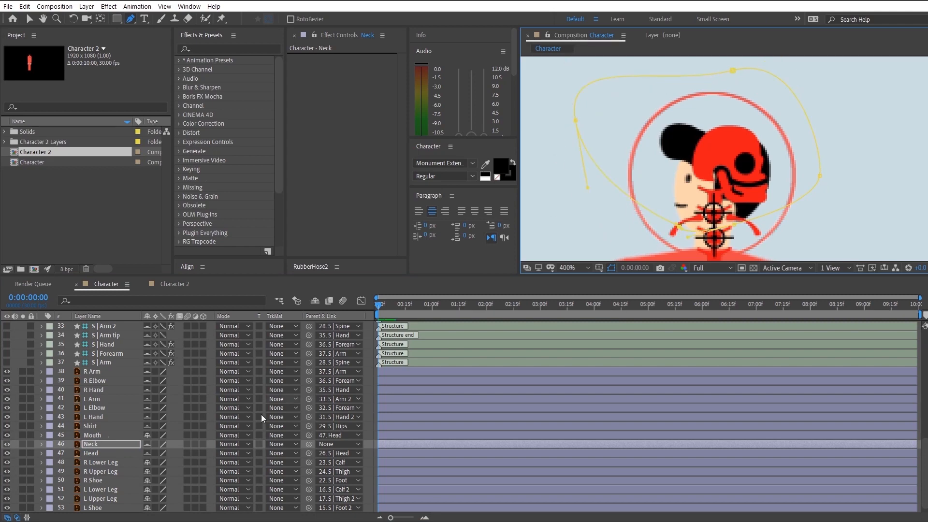
{"action": "key", "text": "m"}
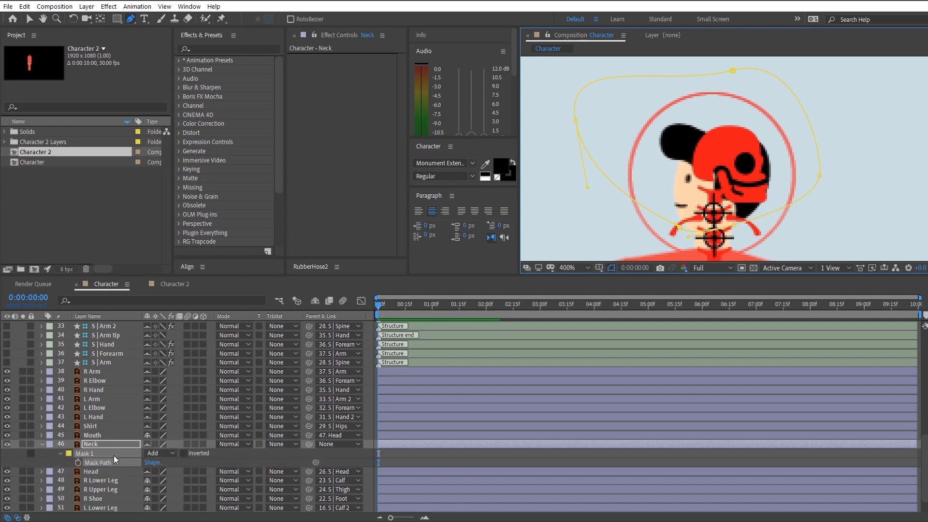
{"action": "left_click", "coordinate": [183, 454]}
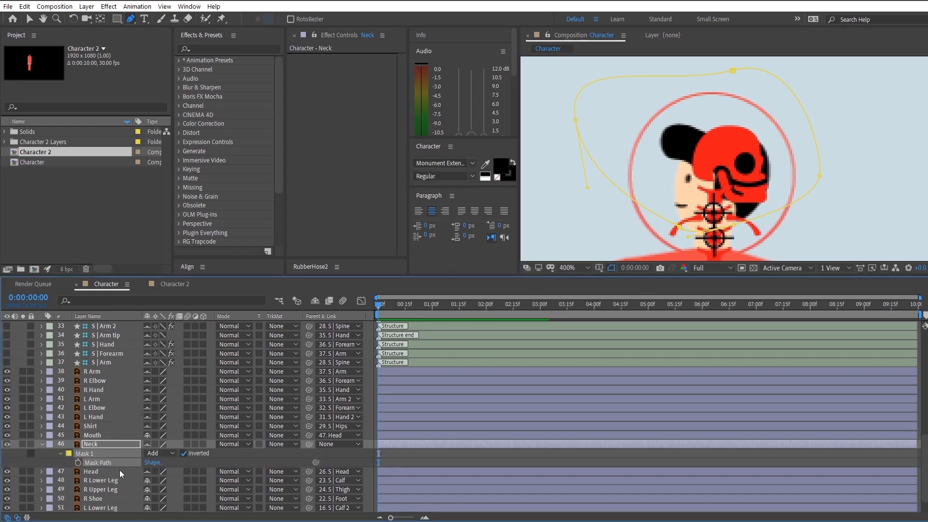
{"action": "left_click", "coordinate": [184, 454]}
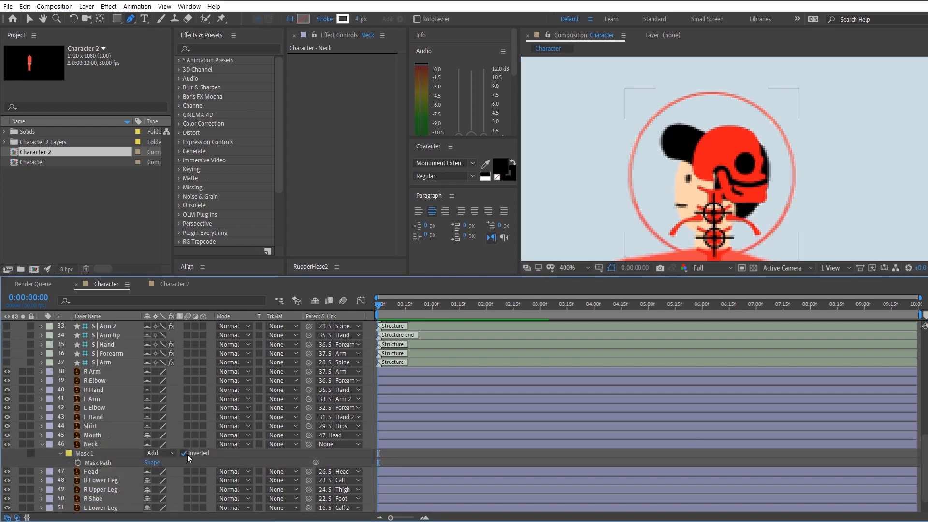
Rename the masked Neck layer as Head and delete the original unmasked Head layer
{"action": "left_click", "coordinate": [106, 472]}
{"action": "left_click_drag", "start_coordinate": [787, 158], "coordinate": [799, 87]}
{"action": "scroll", "coordinate": [793, 99], "scroll_direction": "up", "scroll_amount": 1}
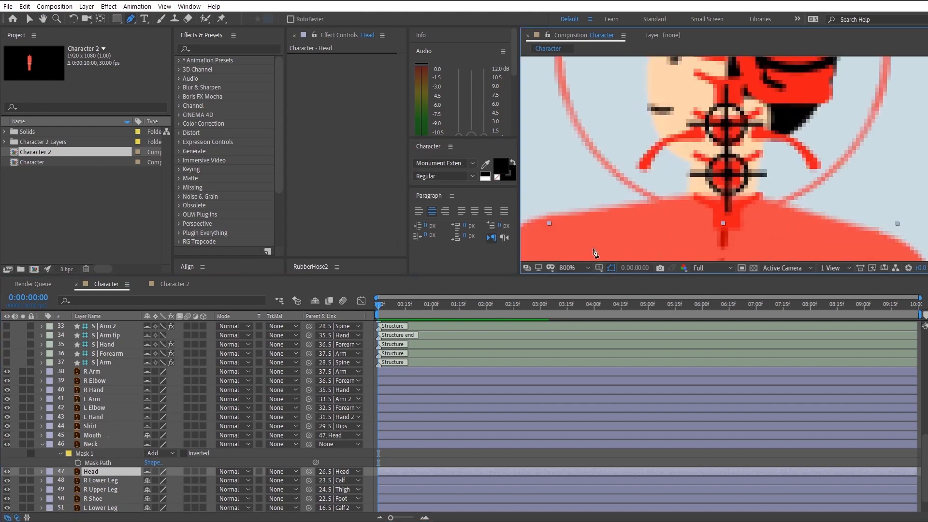
{"action": "scroll", "coordinate": [597, 252], "scroll_direction": "down", "scroll_amount": 1}
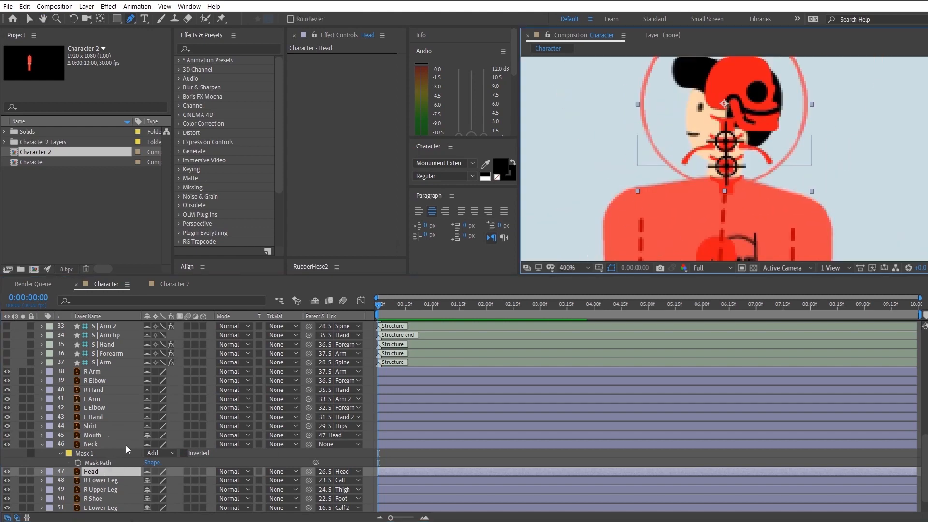
{"action": "right_click", "coordinate": [126, 446]}
{"action": "left_click", "coordinate": [137, 440]}
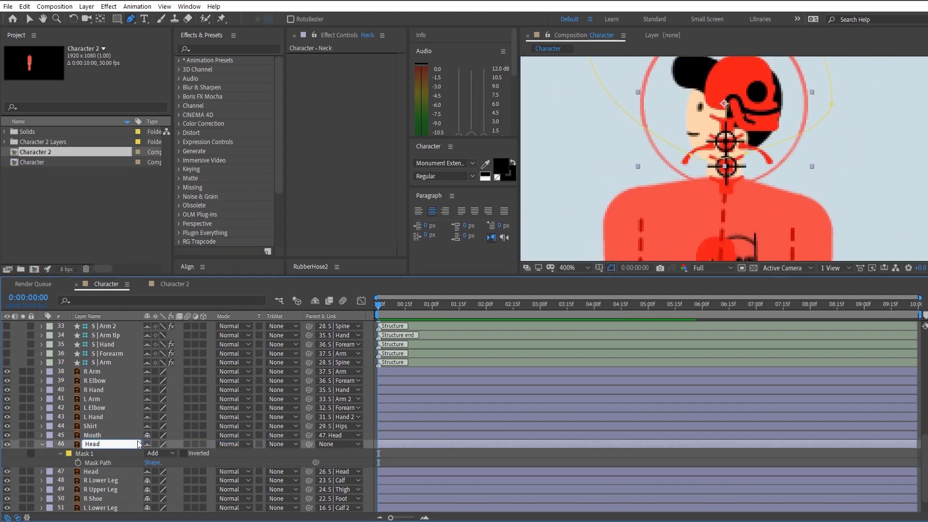
{"action": "key", "text": "Return"}
{"action": "left_click", "coordinate": [116, 471]}
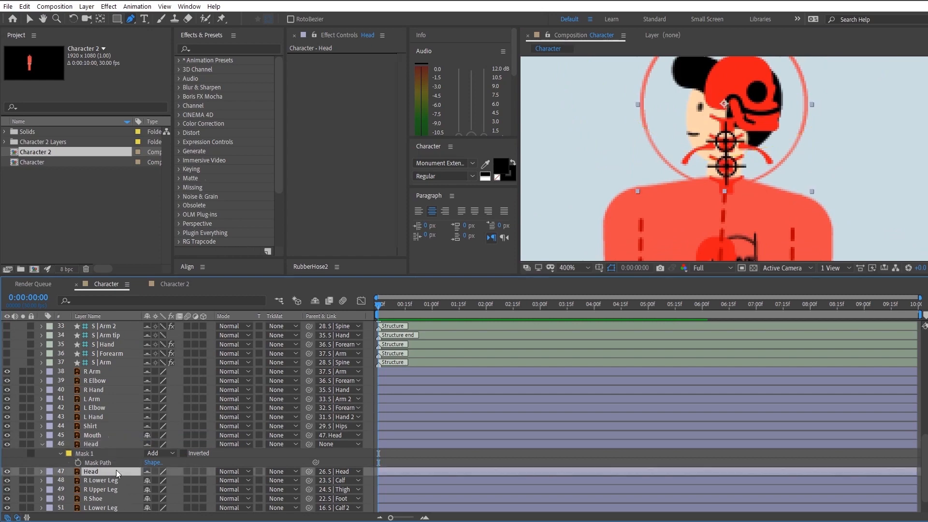
{"action": "key", "text": "Delete"}
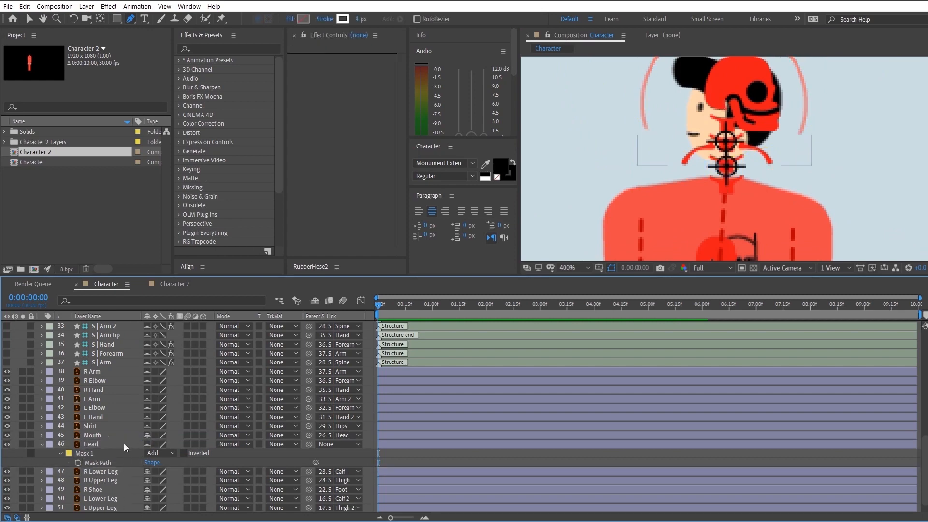
Parent the masked Head layer to the S | Head structure
{"action": "left_click", "coordinate": [123, 443]}
{"action": "left_click", "coordinate": [323, 443]}
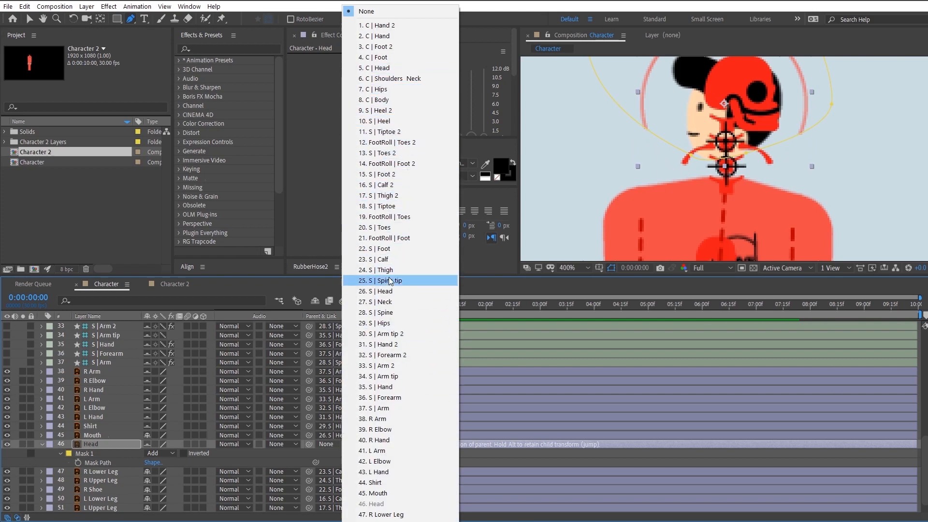
{"action": "left_click", "coordinate": [417, 291]}
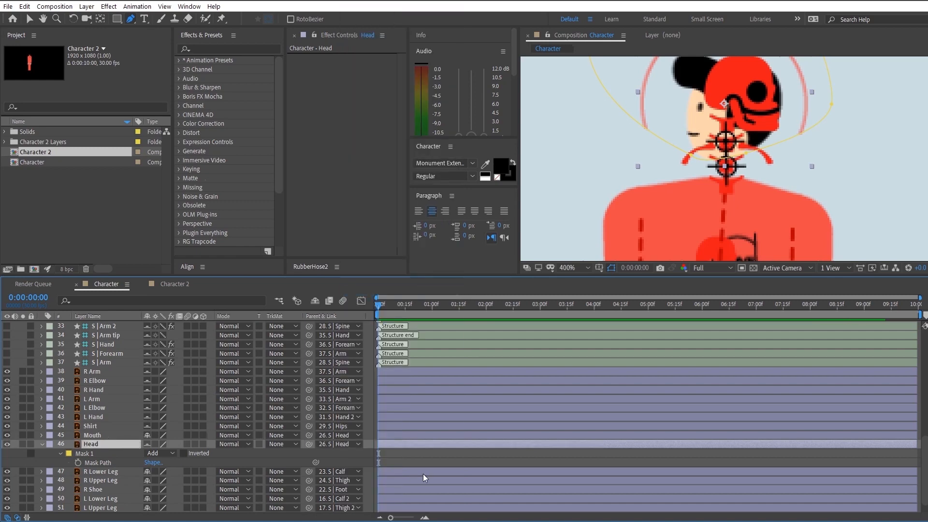
With no layer selected, draw a four-point neck shape between chin and collar, filled with the sampled skin colour FFD6AE and a 0 px stroke
{"action": "key", "text": "ctrl+shift+a"}
{"action": "left_click_drag", "start_coordinate": [758, 161], "coordinate": [766, 170]}
{"action": "scroll", "coordinate": [739, 200], "scroll_direction": "up", "scroll_amount": 1}
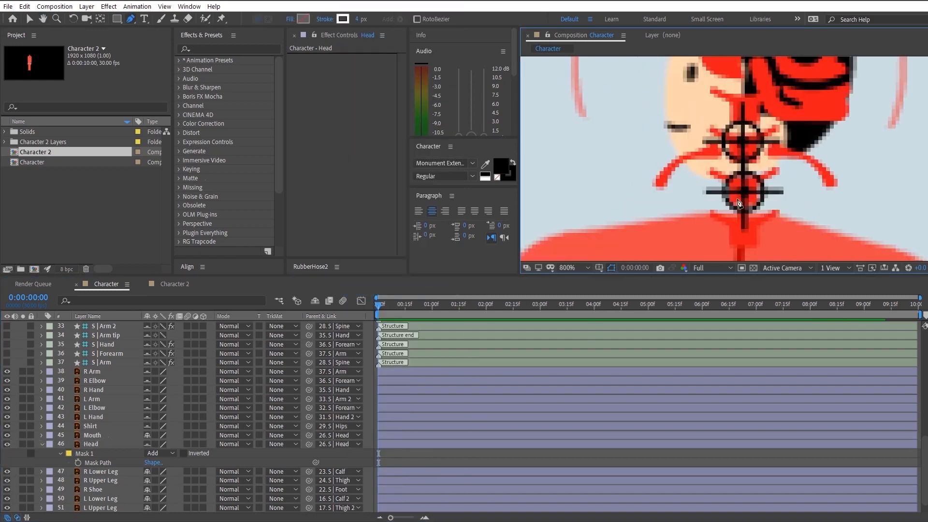
{"action": "left_click", "coordinate": [310, 18]}
{"action": "left_click", "coordinate": [701, 377]}
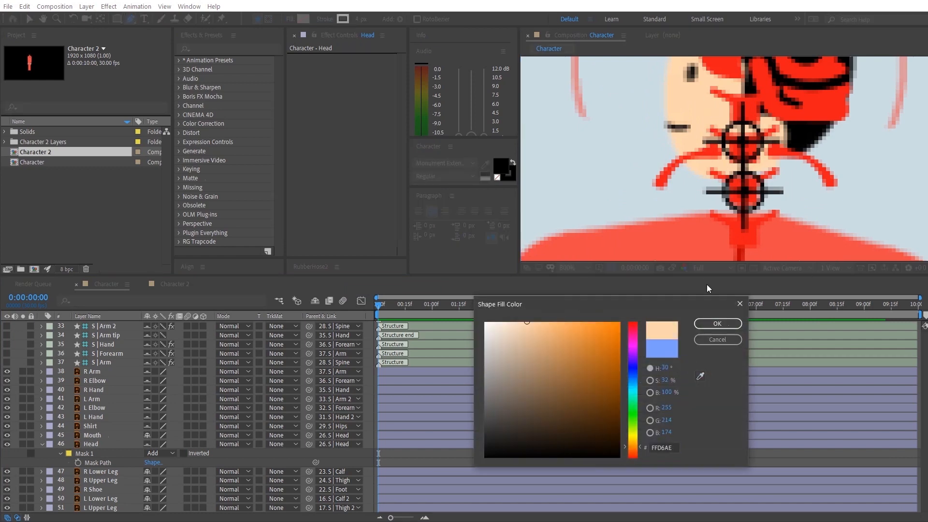
{"action": "left_click", "coordinate": [718, 324]}
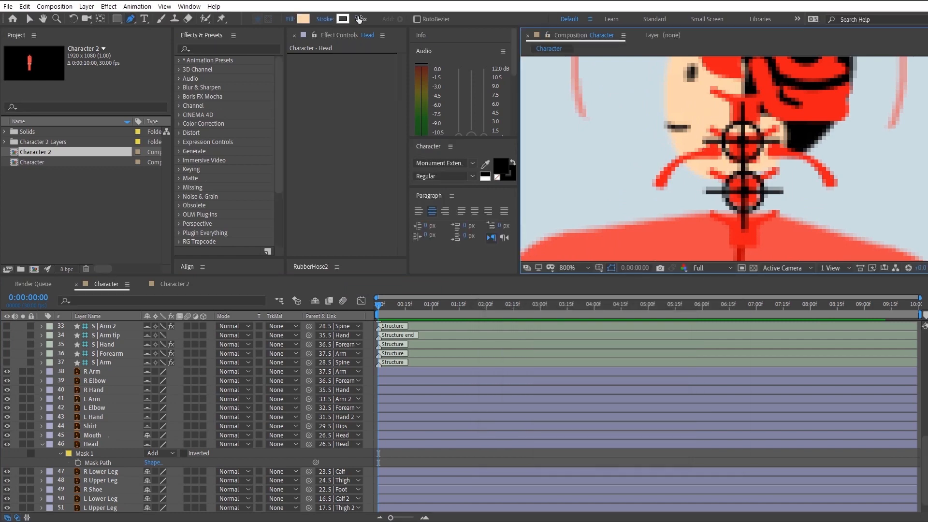
{"action": "left_click", "coordinate": [718, 171]}
{"action": "left_click", "coordinate": [719, 228]}
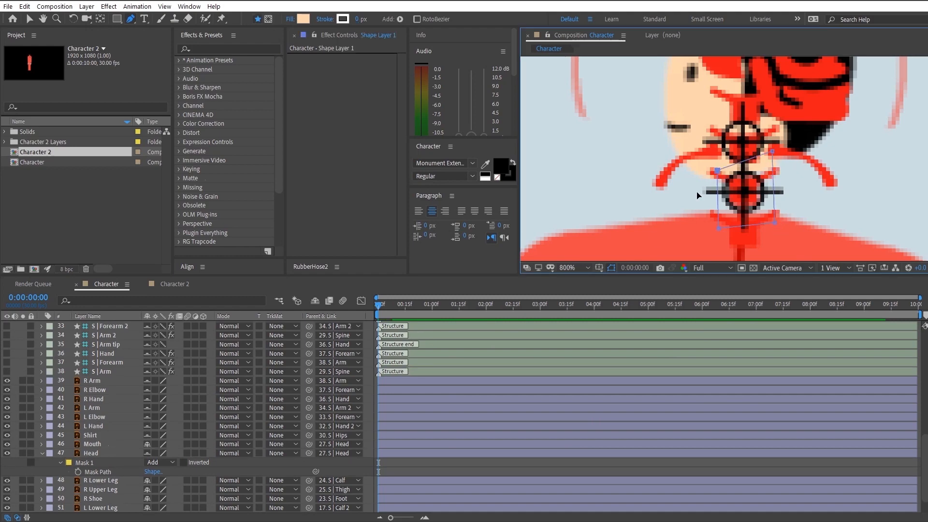
Move Shape Layer 1 directly below the Head layer and parent it to the S | Neck structure
{"action": "scroll", "coordinate": [116, 425], "scroll_direction": "up", "scroll_amount": 10}
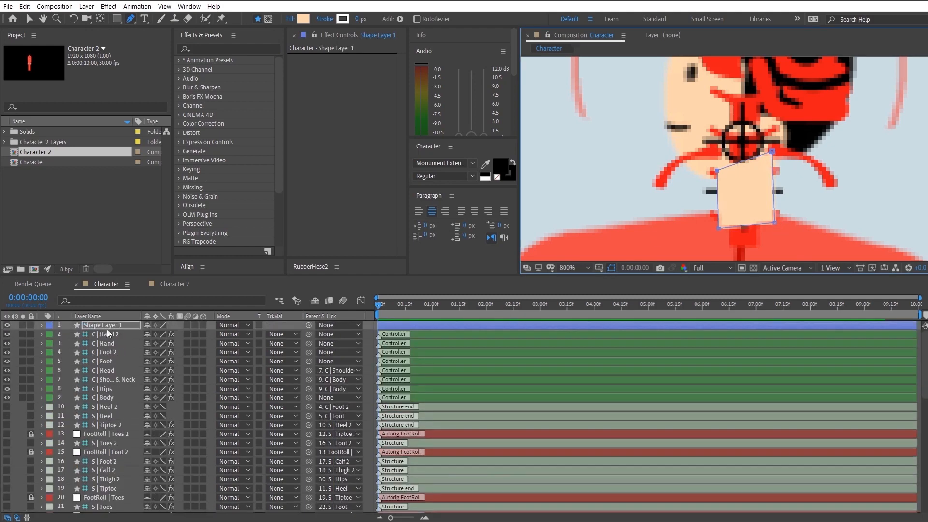
{"action": "left_click_drag", "start_coordinate": [108, 329], "coordinate": [112, 445]}
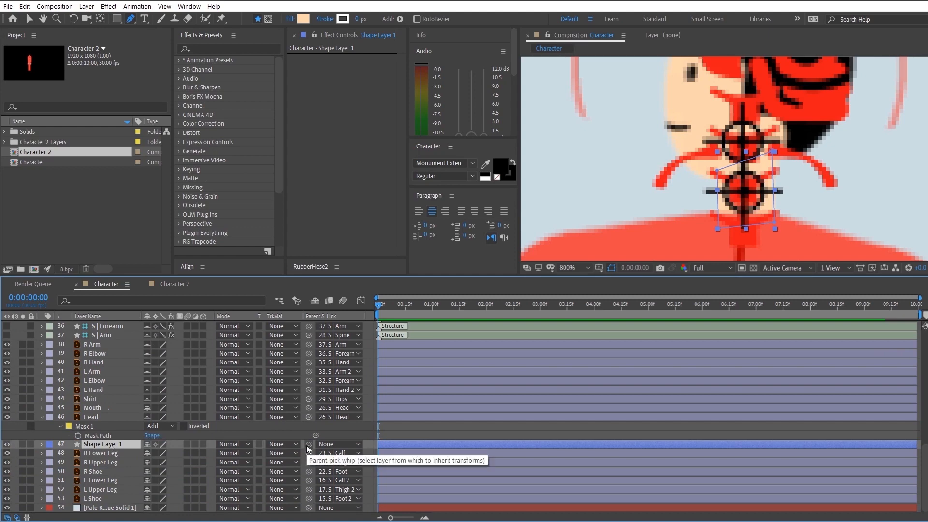
{"action": "mouse_move", "coordinate": [310, 445]}
{"action": "left_mouse_down"}
{"action": "mouse_move", "coordinate": [217, 332]}
{"action": "mouse_move", "coordinate": [312, 444]}
{"action": "left_mouse_up"}
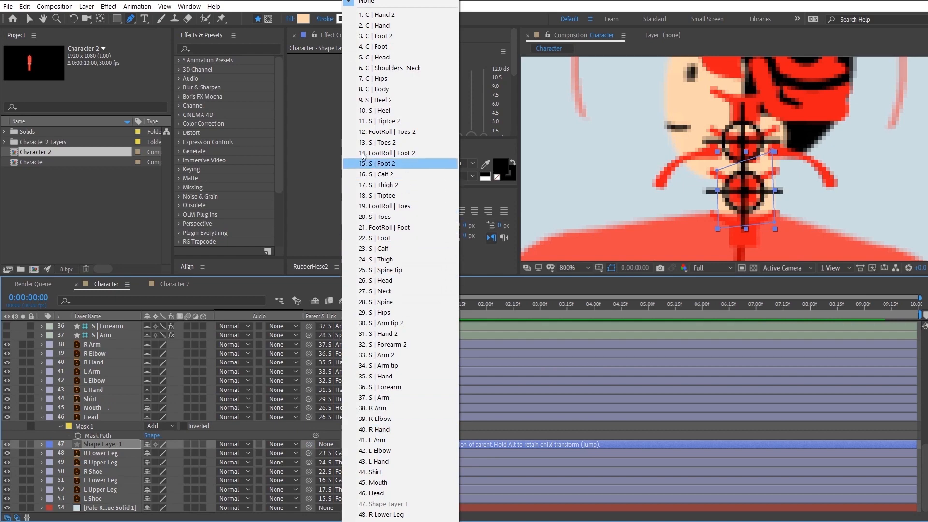
{"action": "left_click", "coordinate": [383, 291]}
{"action": "key", "text": "comma"}
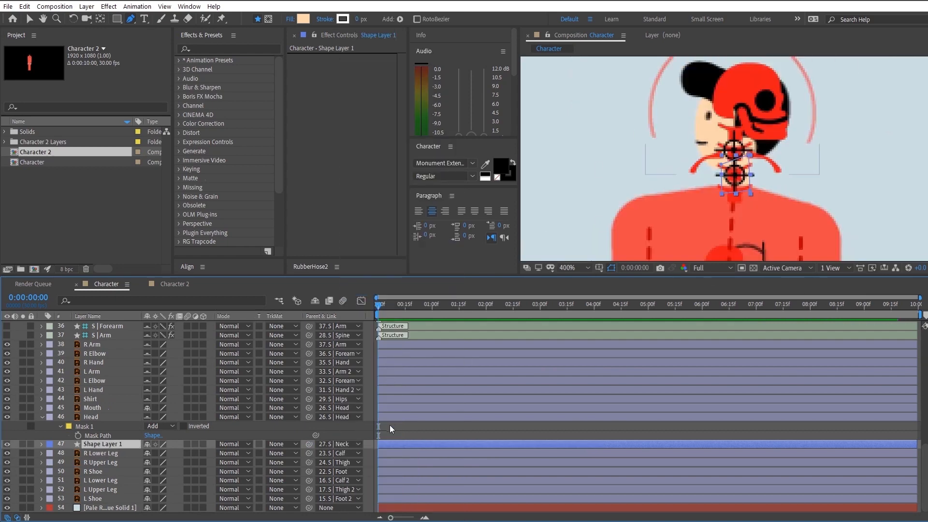
{"action": "left_click", "coordinate": [403, 420]}
{"action": "scroll", "coordinate": [732, 170], "scroll_direction": "up", "scroll_amount": 1}
{"action": "scroll", "coordinate": [732, 170], "scroll_direction": "down", "scroll_amount": 2}
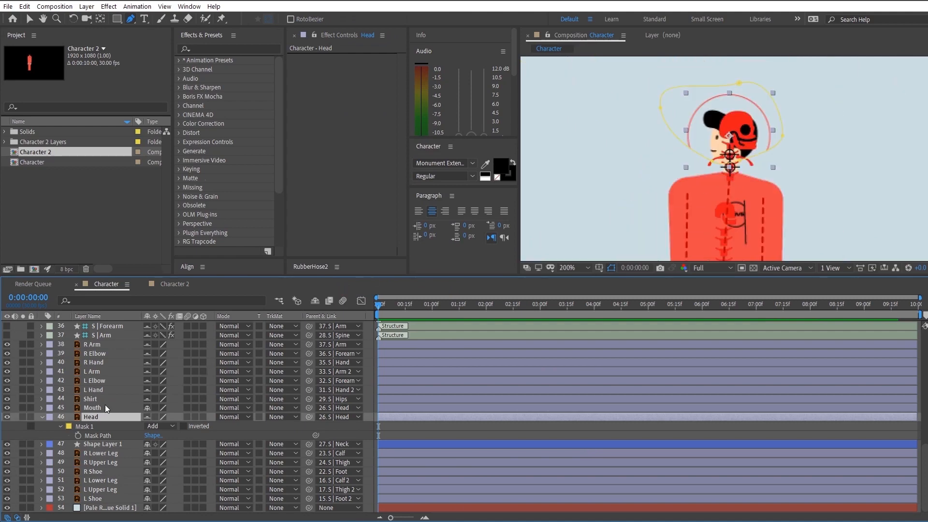
{"action": "scroll", "coordinate": [107, 409], "scroll_direction": "up", "scroll_amount": 12}
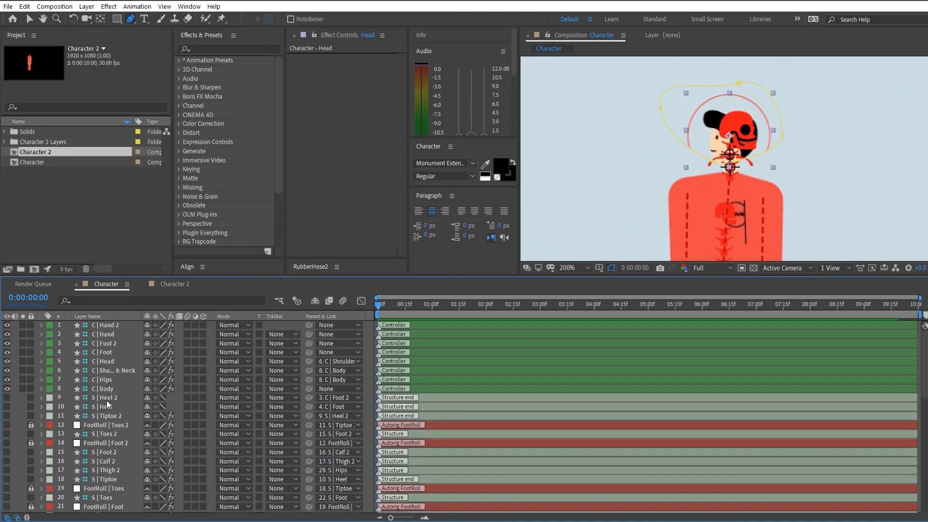
{"action": "left_click", "coordinate": [106, 399]}
{"action": "scroll", "coordinate": [119, 411], "scroll_direction": "down", "scroll_amount": 8}
{"action": "scroll", "coordinate": [124, 416], "scroll_direction": "down", "scroll_amount": 4}
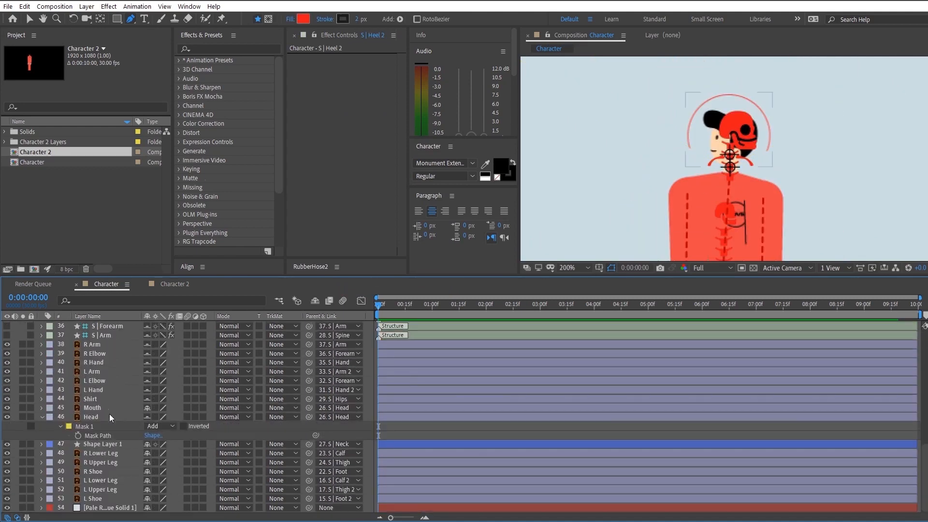
{"action": "scroll", "coordinate": [95, 468], "scroll_direction": "up", "scroll_amount": 2}
{"action": "scroll", "coordinate": [104, 440], "scroll_direction": "down", "scroll_amount": 2}
{"action": "scroll", "coordinate": [113, 414], "scroll_direction": "up", "scroll_amount": 2}
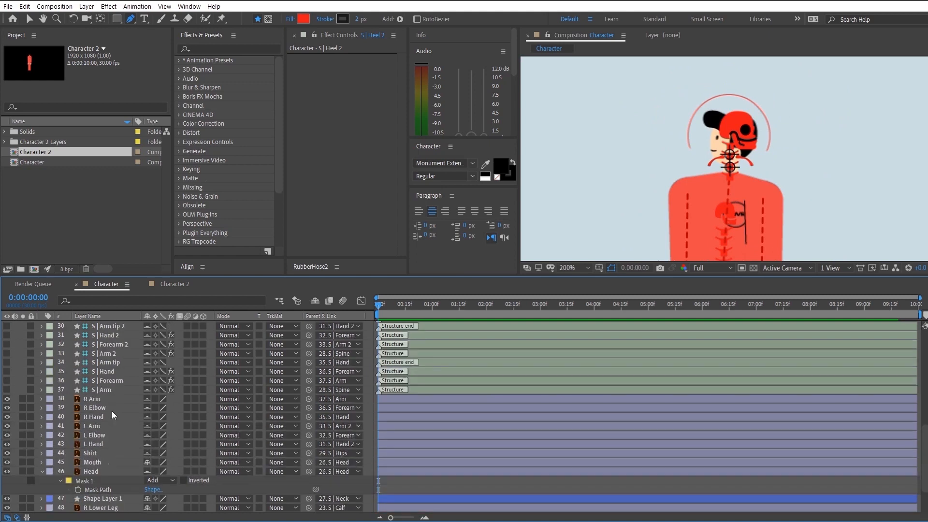
{"action": "left_click", "coordinate": [127, 391], "text": "shift"}
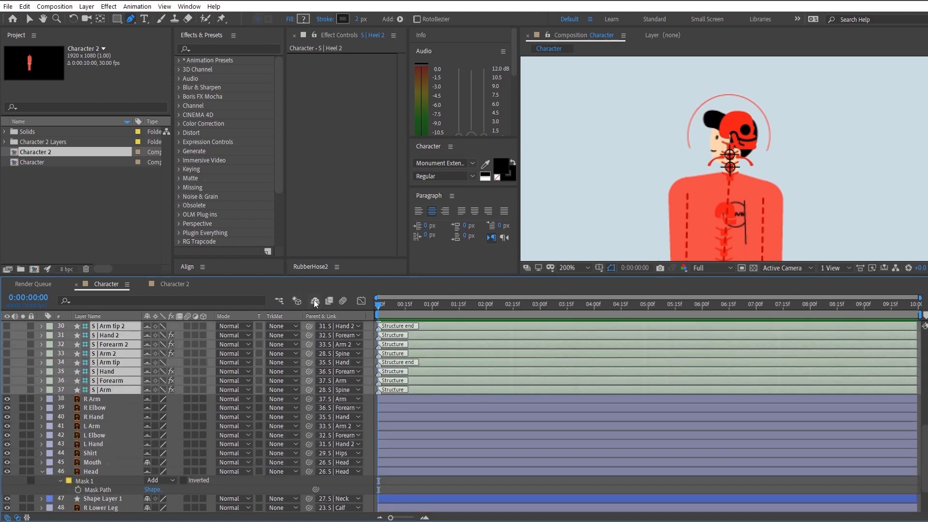
{"action": "left_click", "coordinate": [192, 397]}
Hide the shy layers and mark the remaining structure layers from S | Heel 2 through S | Thigh as shy
{"action": "left_click", "coordinate": [314, 301]}
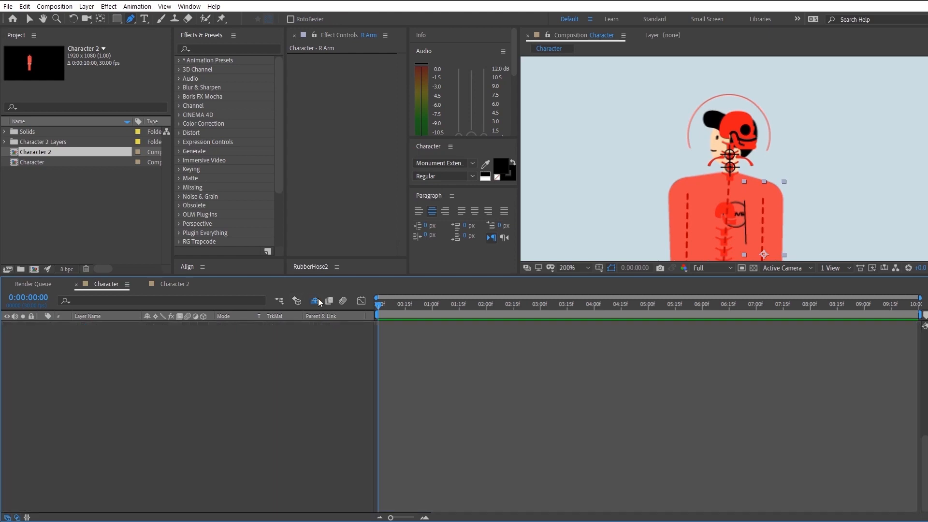
{"action": "scroll", "coordinate": [170, 393], "scroll_direction": "up", "scroll_amount": 3}
{"action": "left_click", "coordinate": [111, 498]}
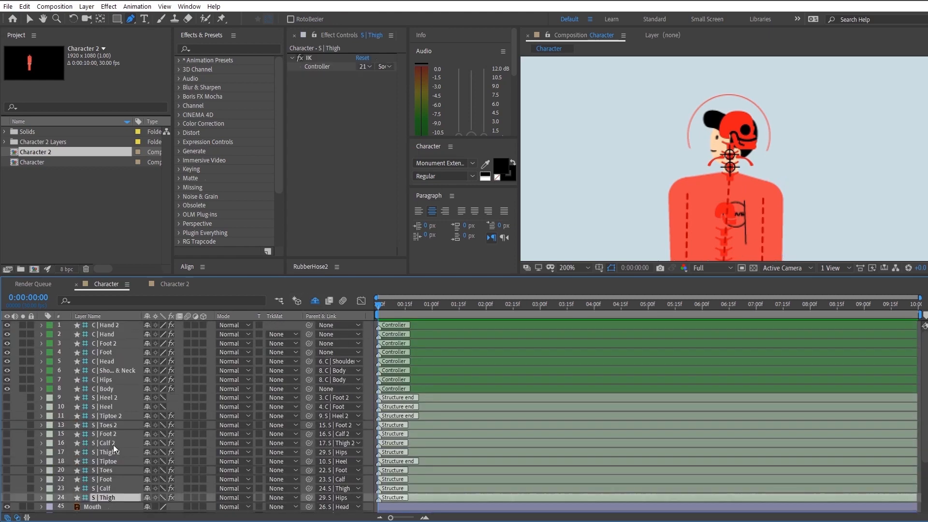
{"action": "left_click", "coordinate": [124, 399], "text": "shift"}
{"action": "left_click", "coordinate": [147, 398]}
Widen the Effect Controls panel for the C | Head controller and enable Flip in its Icon settings
{"action": "left_click", "coordinate": [99, 390]}
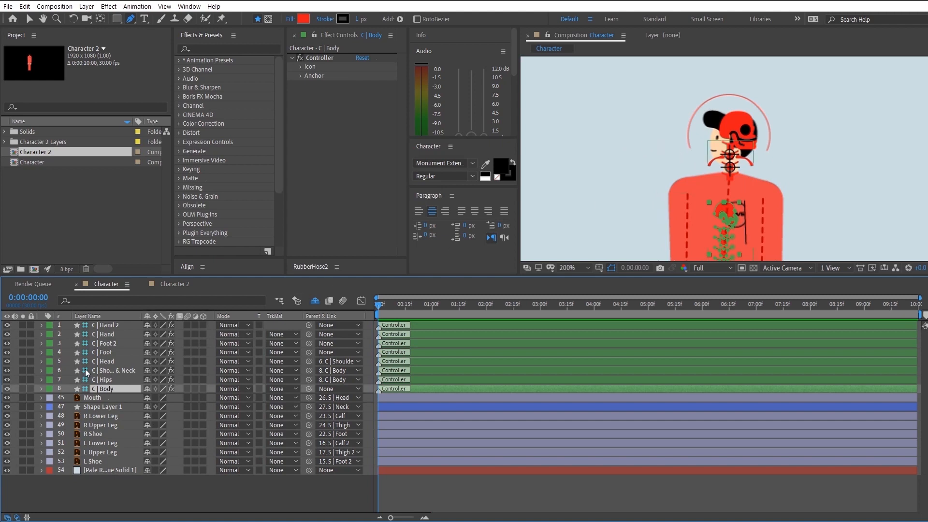
{"action": "left_click", "coordinate": [104, 362]}
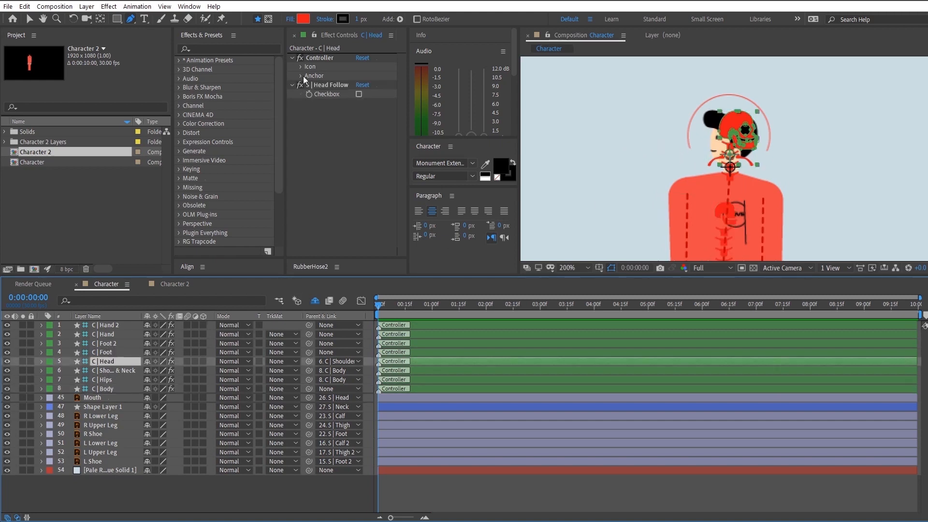
{"action": "left_click_drag", "start_coordinate": [285, 75], "coordinate": [260, 78]}
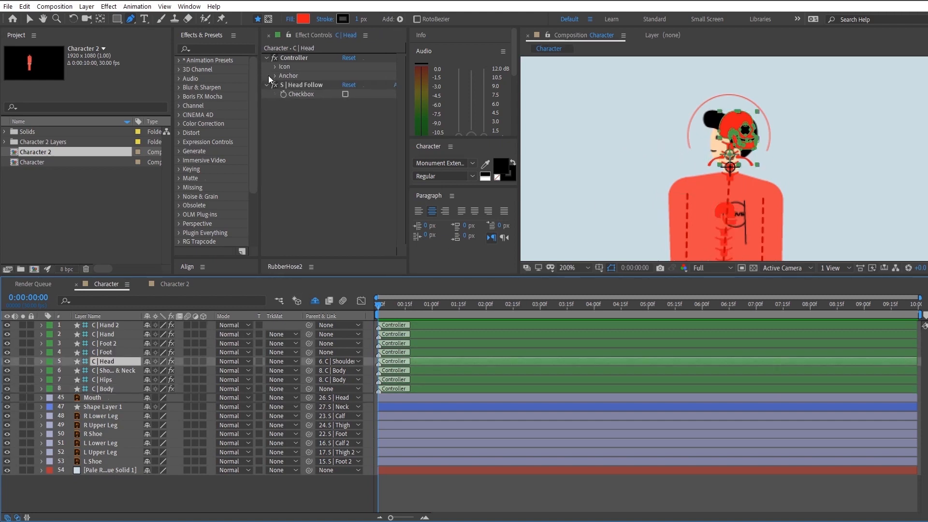
{"action": "left_click_drag", "start_coordinate": [409, 145], "coordinate": [445, 145]}
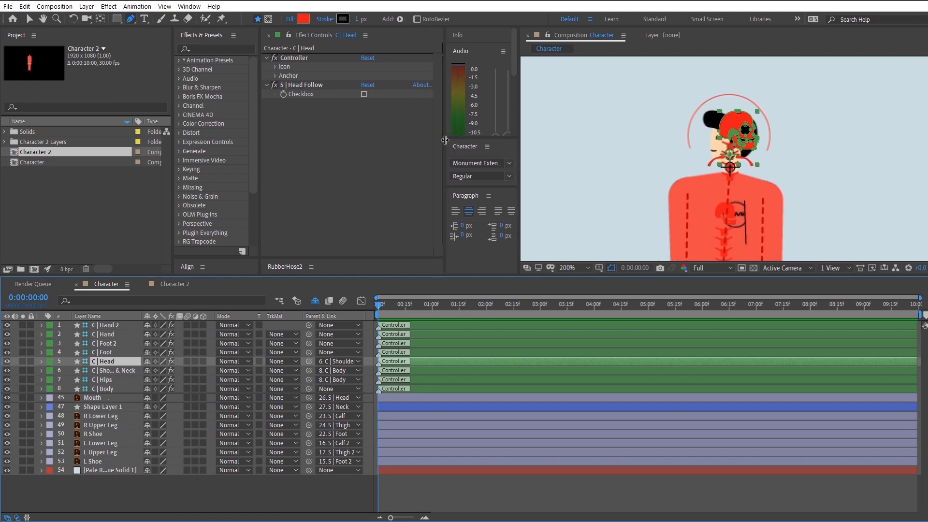
{"action": "left_click", "coordinate": [275, 66]}
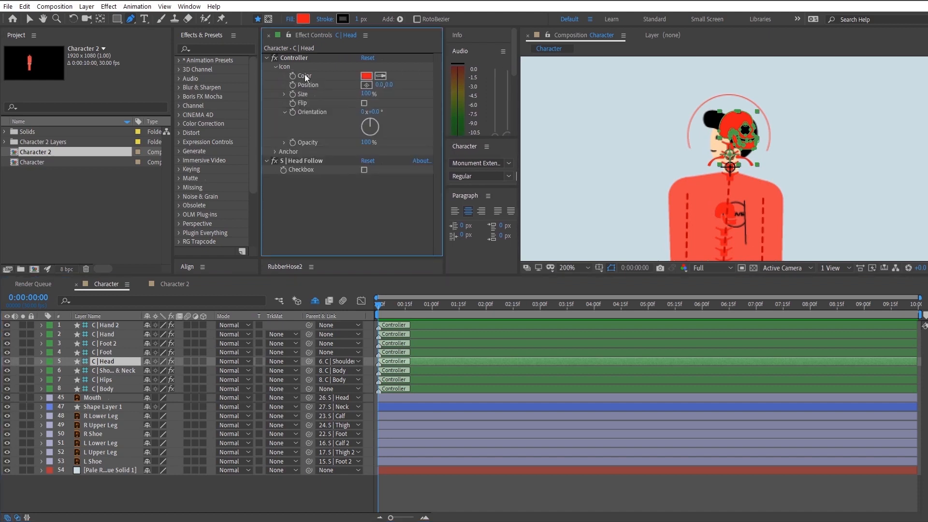
{"action": "left_click", "coordinate": [364, 103]}
{"action": "left_click", "coordinate": [261, 490]}
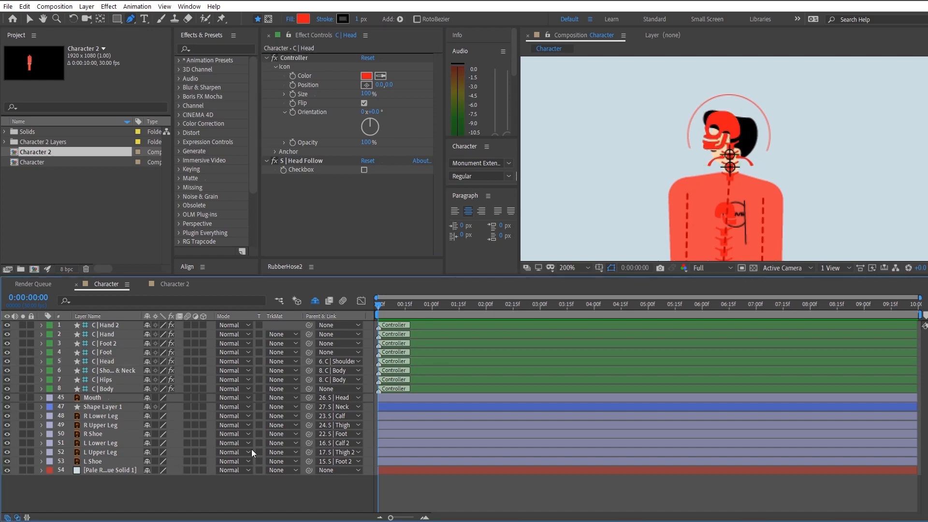
Open the Duik Bassel.2 script, move its window clear of the character, and show its Automations tools
{"action": "left_click", "coordinate": [189, 6]}
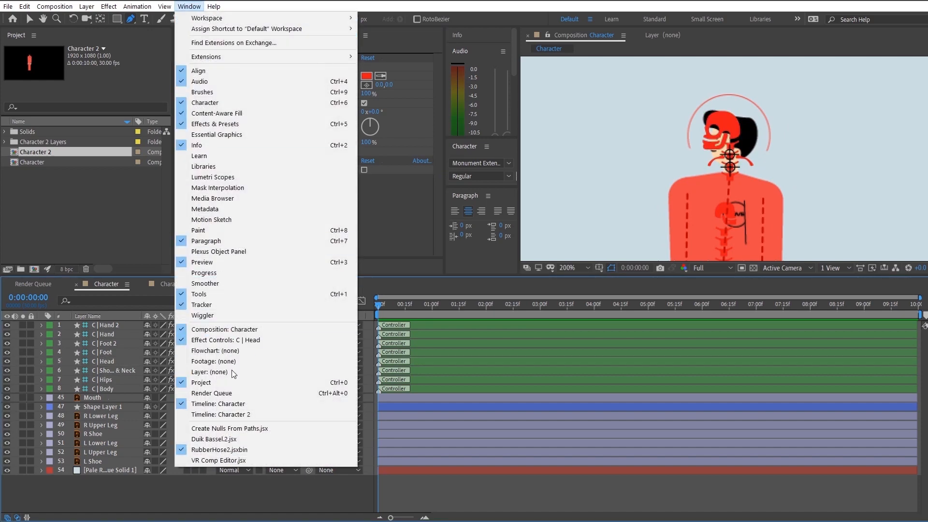
{"action": "left_click", "coordinate": [202, 439]}
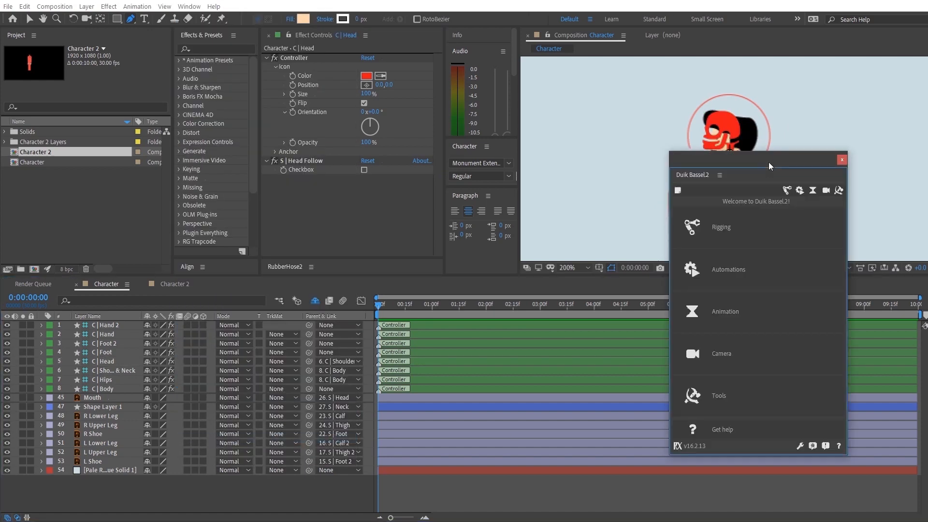
{"action": "left_click_drag", "start_coordinate": [769, 162], "coordinate": [516, 208]}
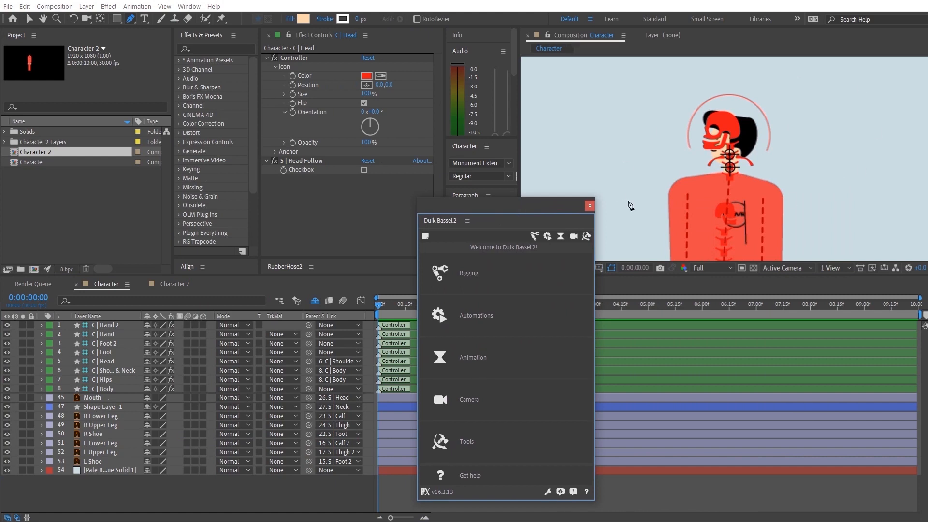
{"action": "key", "text": "comma"}
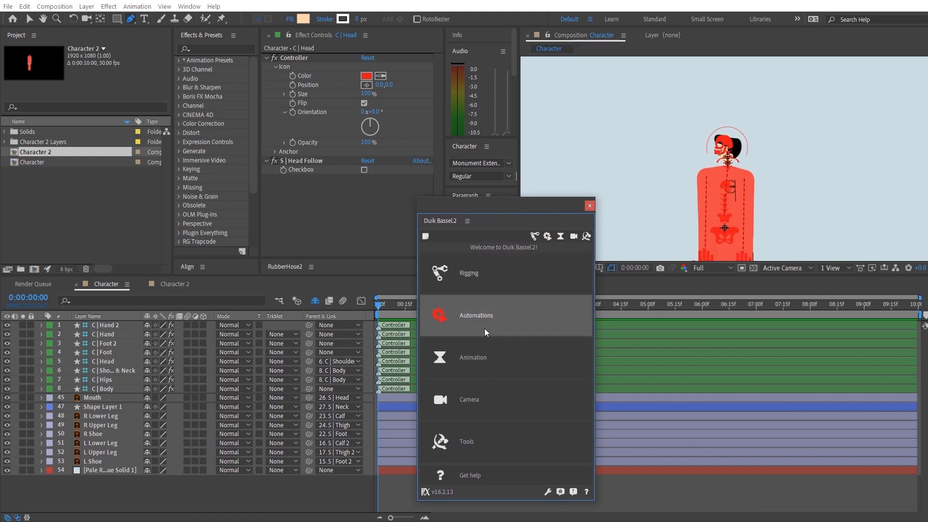
{"action": "left_click", "coordinate": [498, 312]}
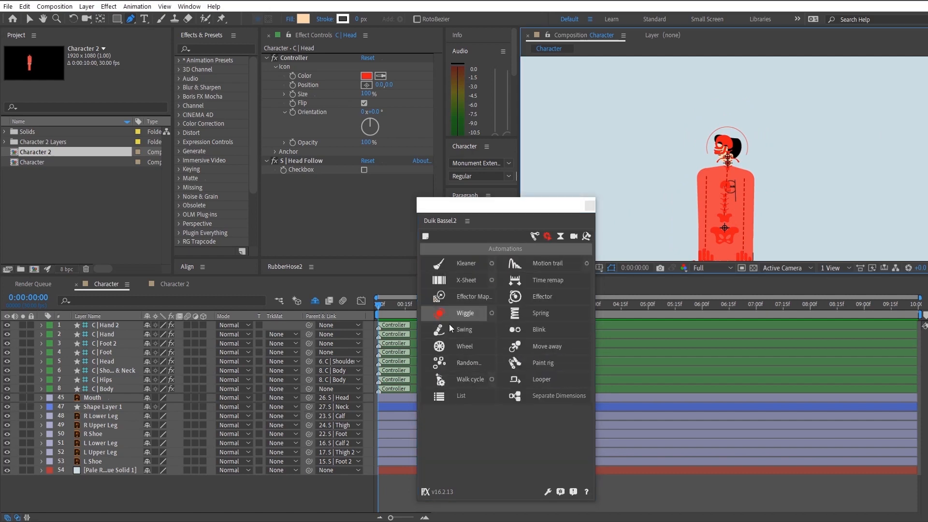
Generate a Duik walk cycle for all eight controllers, from C | Hand 2 through C | Body
{"action": "left_click", "coordinate": [110, 390]}
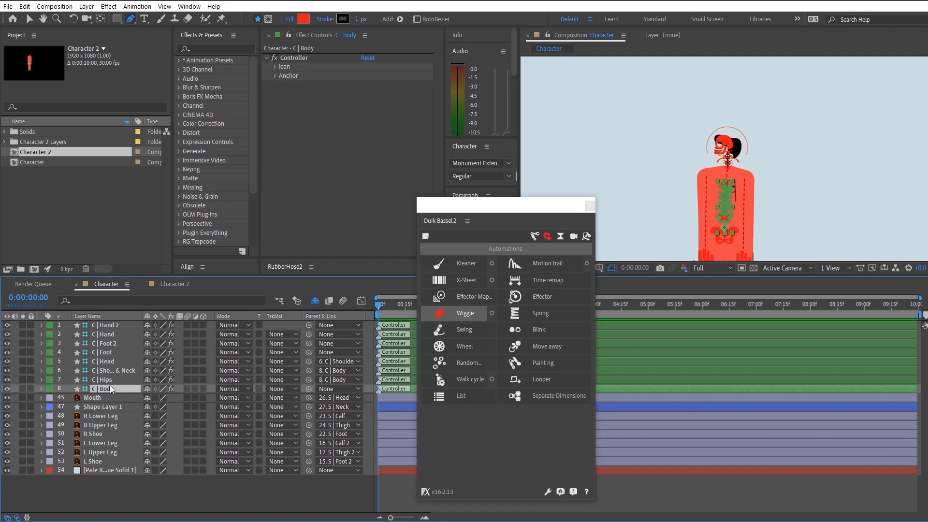
{"action": "left_click", "coordinate": [112, 327], "text": "shift"}
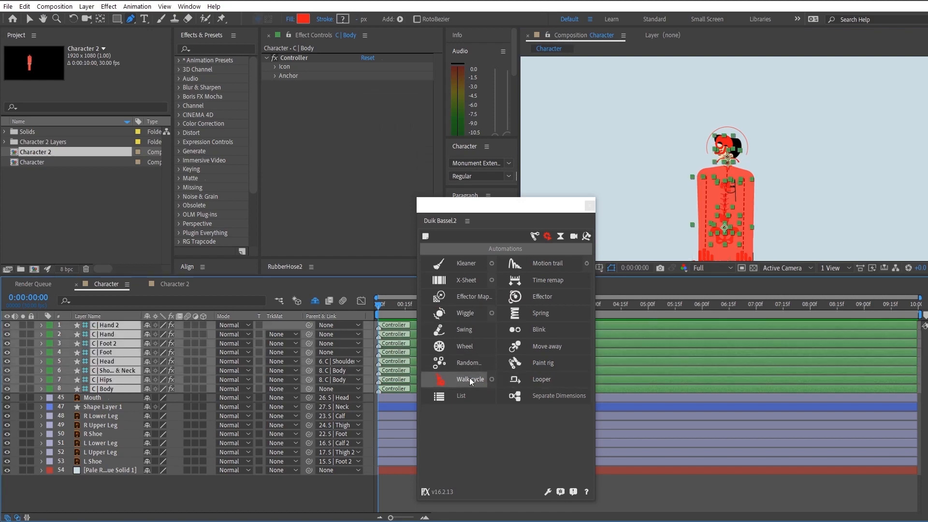
{"action": "left_click", "coordinate": [470, 381]}
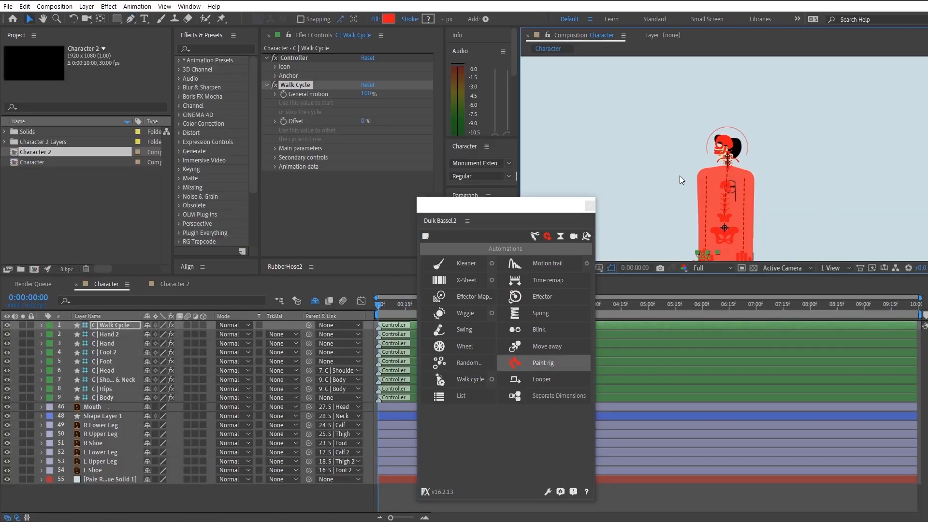
Bring the whole character into view, move the Duik window off the timeline and preview the generated walk
{"action": "scroll", "coordinate": [681, 176], "scroll_direction": "down", "scroll_amount": 1}
{"action": "left_click_drag", "start_coordinate": [737, 186], "coordinate": [726, 176]}
{"action": "left_click", "coordinate": [512, 208]}
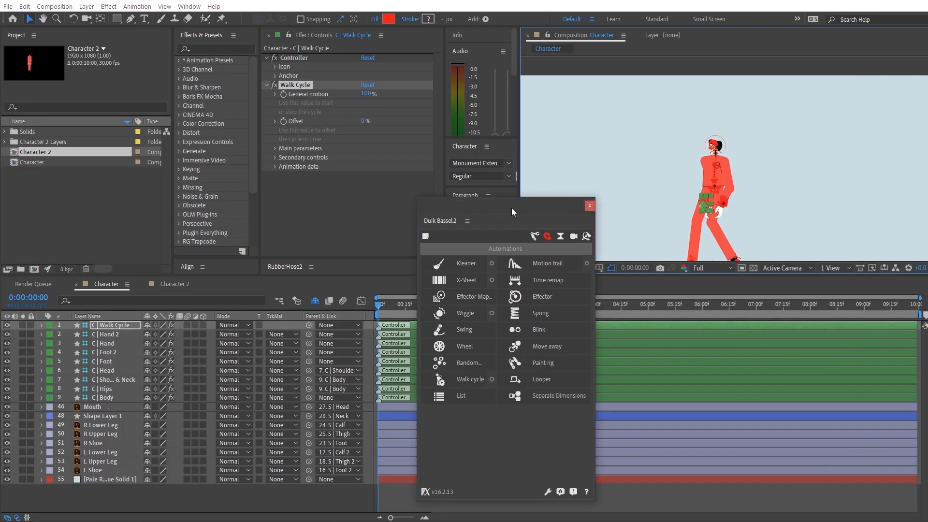
{"action": "left_click_drag", "start_coordinate": [511, 208], "coordinate": [194, 120]}
{"action": "left_click", "coordinate": [387, 307]}
{"action": "key", "text": "space"}
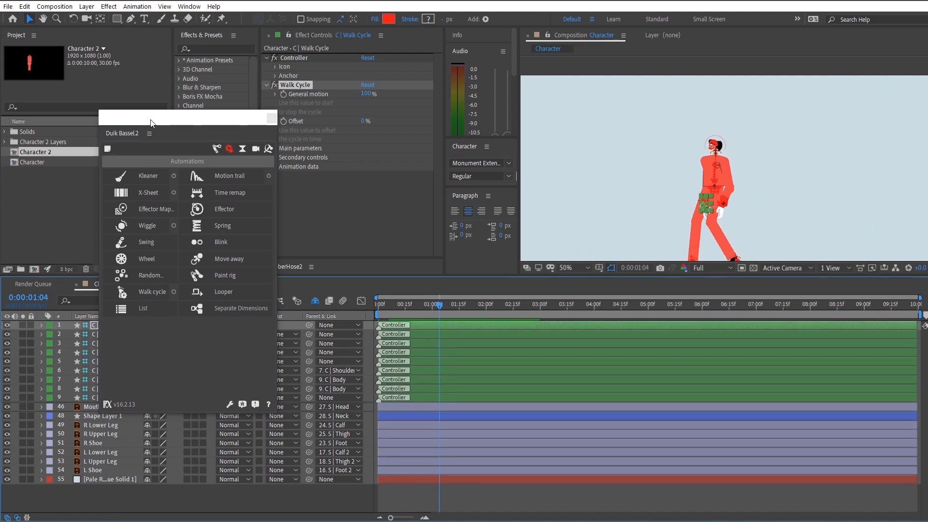
Widen the Effect Controls panel and reveal the Character settings in the Walk Cycle's main parameters
{"action": "left_click_drag", "start_coordinate": [170, 118], "coordinate": [429, 223]}
{"action": "left_click", "coordinate": [275, 148]}
{"action": "left_click_drag", "start_coordinate": [444, 184], "coordinate": [516, 162]}
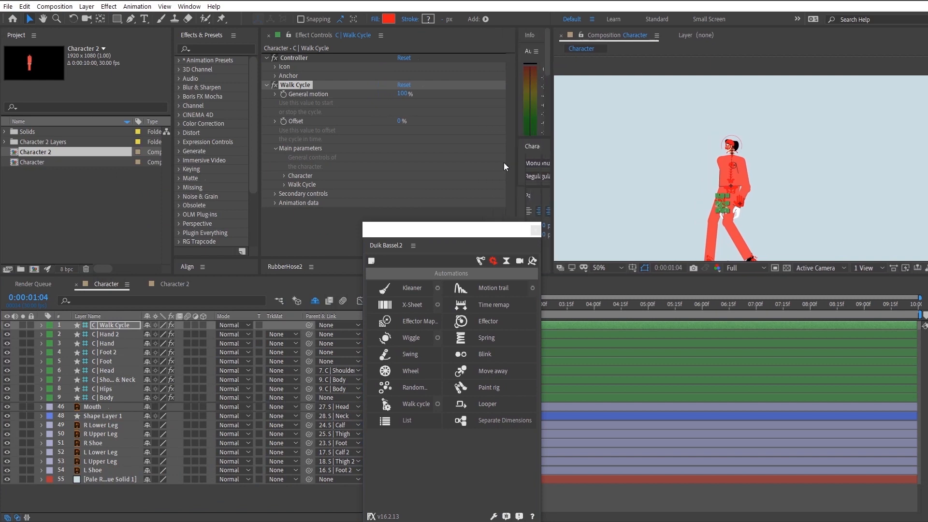
{"action": "left_click", "coordinate": [285, 175]}
{"action": "left_click_drag", "start_coordinate": [385, 229], "coordinate": [400, 244]}
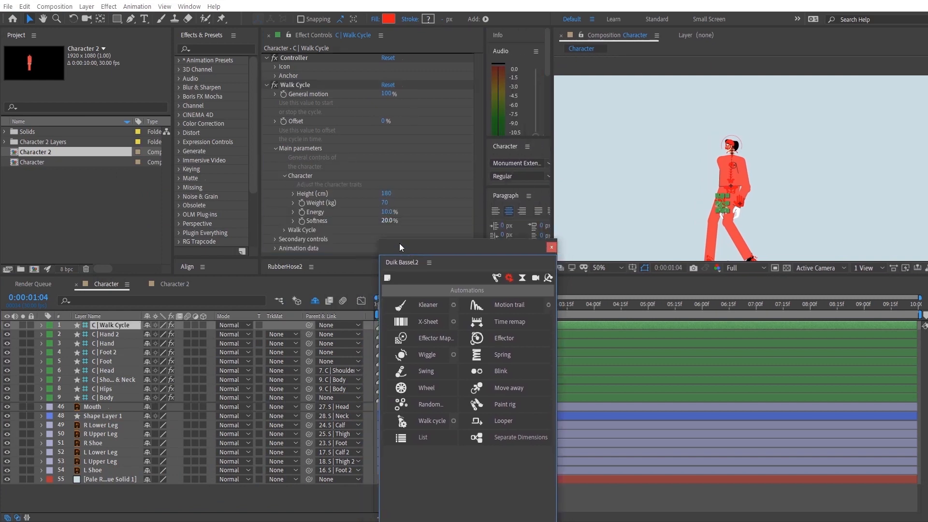
Set the walk cycle character's Energy to 55% and preview the walk
{"action": "left_click", "coordinate": [387, 212]}
{"action": "type", "text": "55"}
{"action": "key", "text": "Return"}
{"action": "left_click_drag", "start_coordinate": [517, 246], "coordinate": [314, 280]}
{"action": "left_click_drag", "start_coordinate": [420, 307], "coordinate": [460, 314]}
{"action": "key", "text": "space"}
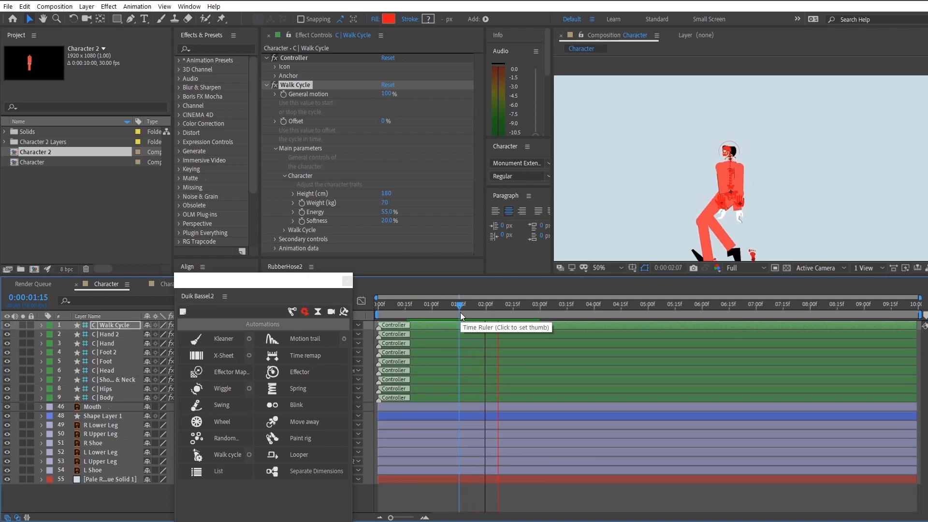
Set the walk cycle character's Softness to 5% and reveal the walk speed and type settings
{"action": "left_click", "coordinate": [387, 221]}
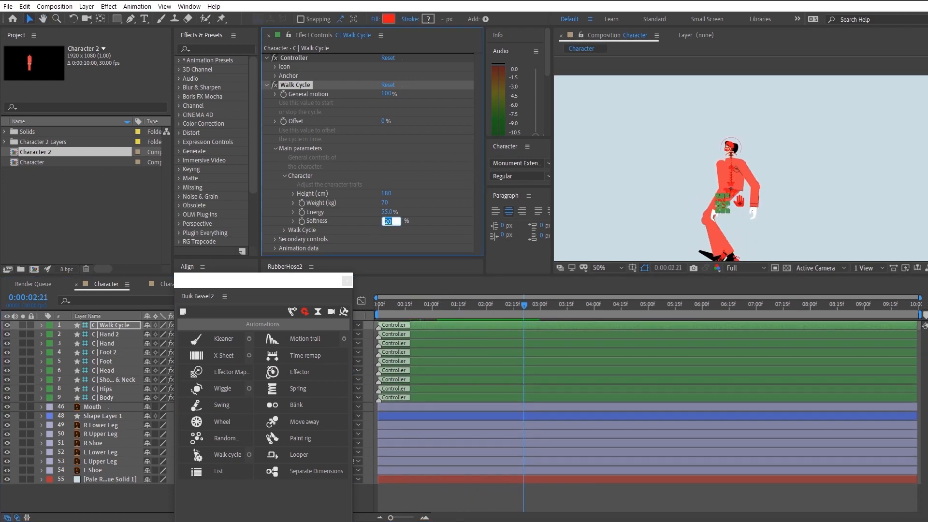
{"action": "type", "text": "5"}
{"action": "key", "text": "Return"}
{"action": "left_click", "coordinate": [284, 229]}
{"action": "scroll", "coordinate": [283, 231], "scroll_direction": "down", "scroll_amount": 1}
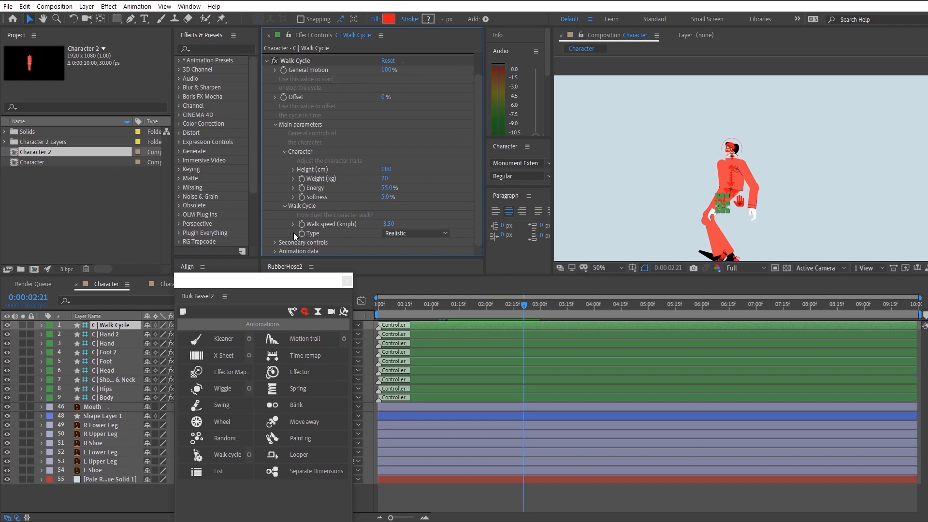
In the Walk Cycle's secondary Body controls, set Body swing to 5° and Body up/down motion to 2%
{"action": "left_click", "coordinate": [275, 243]}
{"action": "scroll", "coordinate": [296, 235], "scroll_direction": "down", "scroll_amount": 2}
{"action": "scroll", "coordinate": [806, 162], "scroll_direction": "up", "scroll_amount": 2}
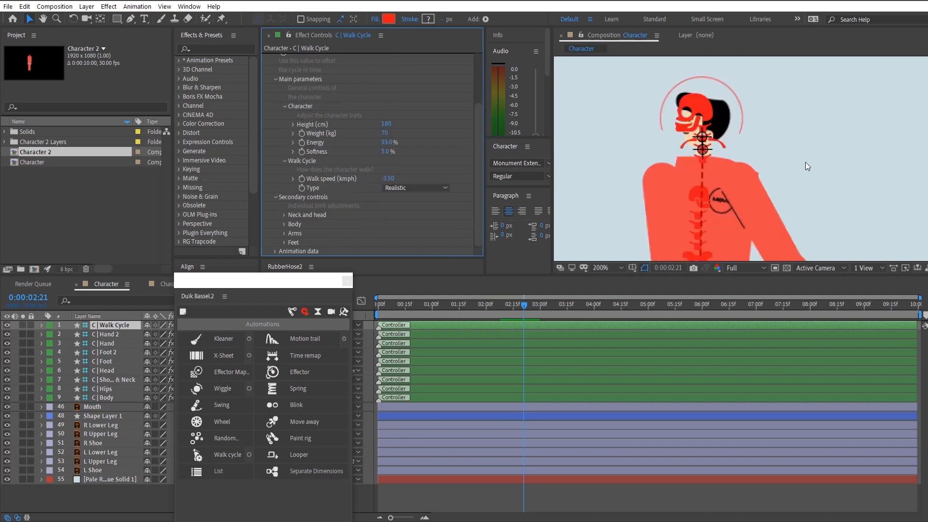
{"action": "left_click", "coordinate": [284, 224]}
{"action": "scroll", "coordinate": [273, 177], "scroll_direction": "down", "scroll_amount": 2}
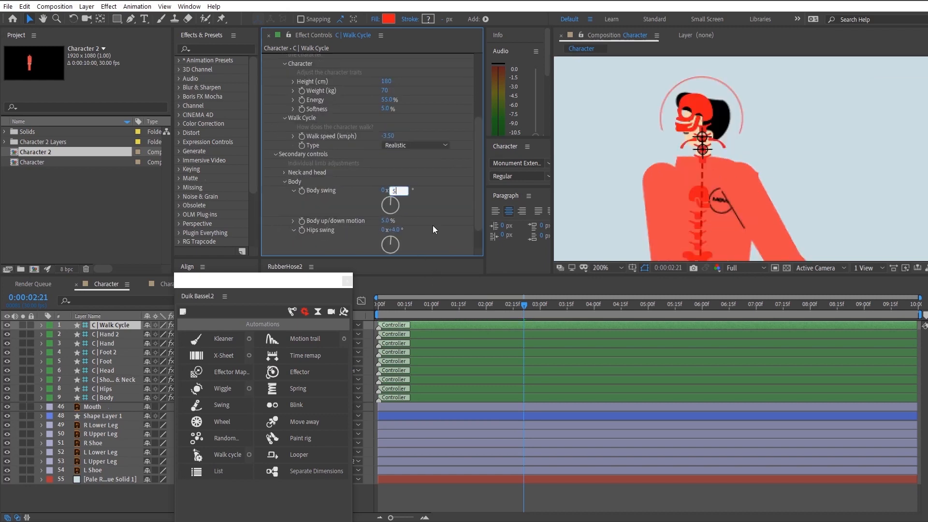
{"action": "type", "text": "5"}
{"action": "key", "text": "Return"}
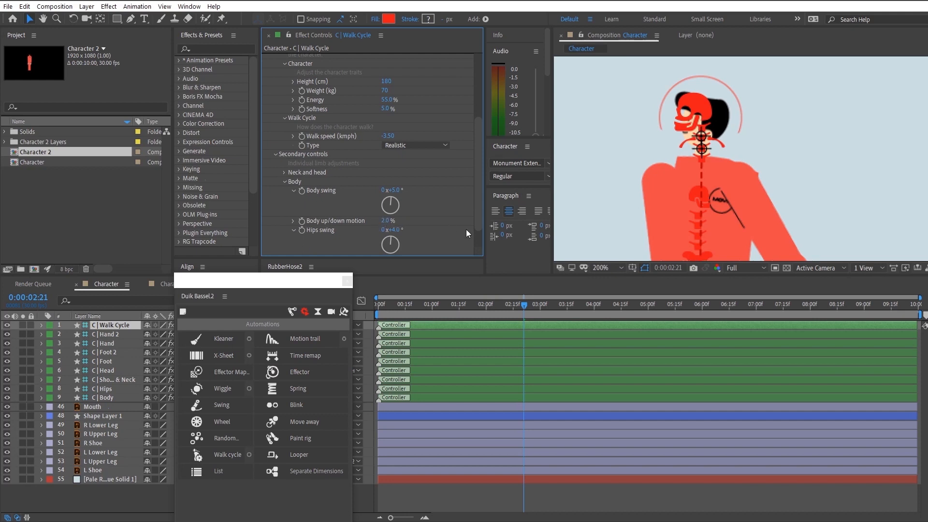
In the Walk Cycle's secondary Arms controls, raise Arms swing to 24° and preview the motion
{"action": "scroll", "coordinate": [309, 192], "scroll_direction": "down", "scroll_amount": 2}
{"action": "left_click", "coordinate": [284, 233]}
{"action": "scroll", "coordinate": [312, 196], "scroll_direction": "down", "scroll_amount": 3}
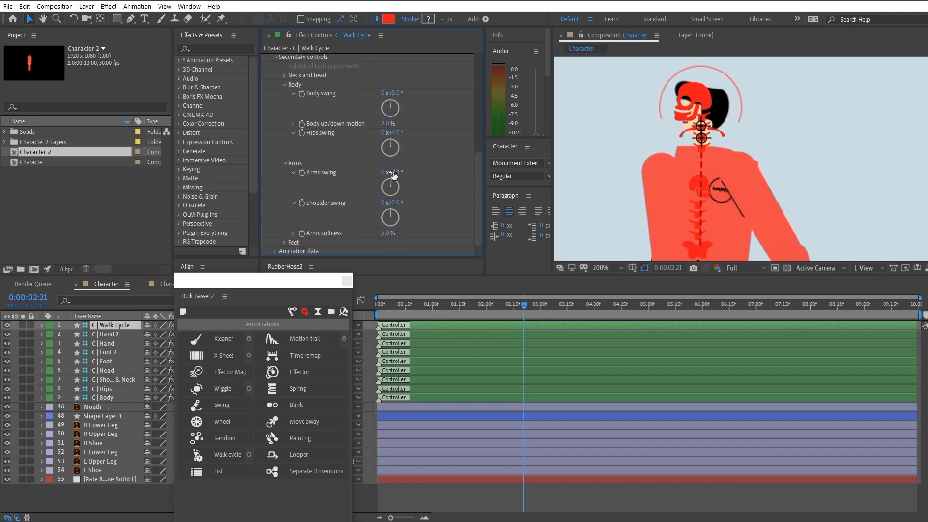
{"action": "mouse_move", "coordinate": [403, 172]}
{"action": "left_mouse_down"}
{"action": "mouse_move", "coordinate": [416, 172]}
{"action": "mouse_move", "coordinate": [402, 173]}
{"action": "left_mouse_up"}
{"action": "scroll", "coordinate": [616, 213], "scroll_direction": "down", "scroll_amount": 2}
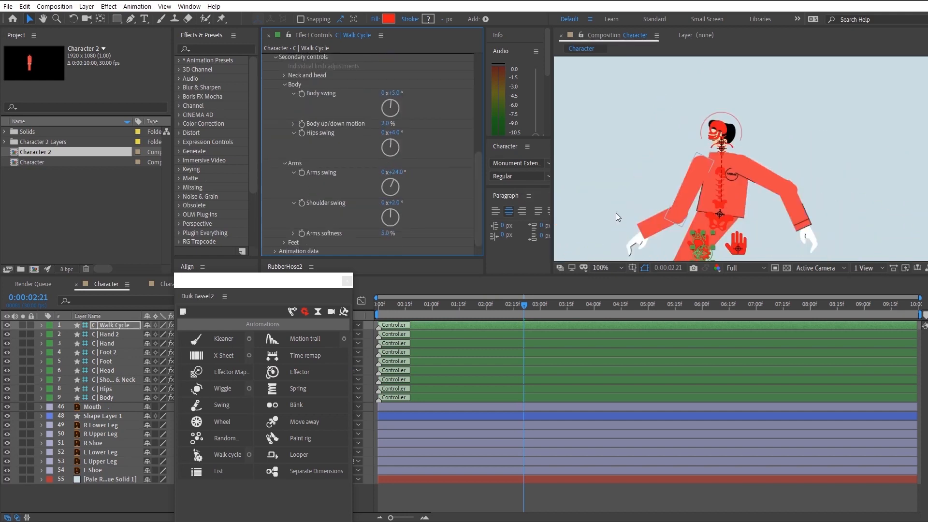
{"action": "left_click", "coordinate": [467, 304]}
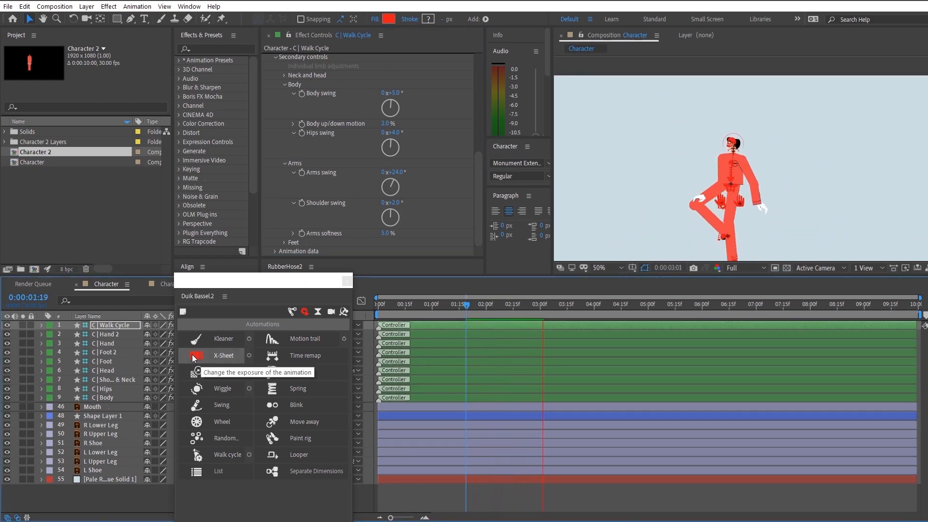
{"action": "key", "text": "space"}
In the Walk Cycle's Feet controls, set Hit the ground to 10% and Feet rotation to 30%, and preview the walk
{"action": "left_click", "coordinate": [284, 242]}
{"action": "scroll", "coordinate": [285, 241], "scroll_direction": "down", "scroll_amount": 1}
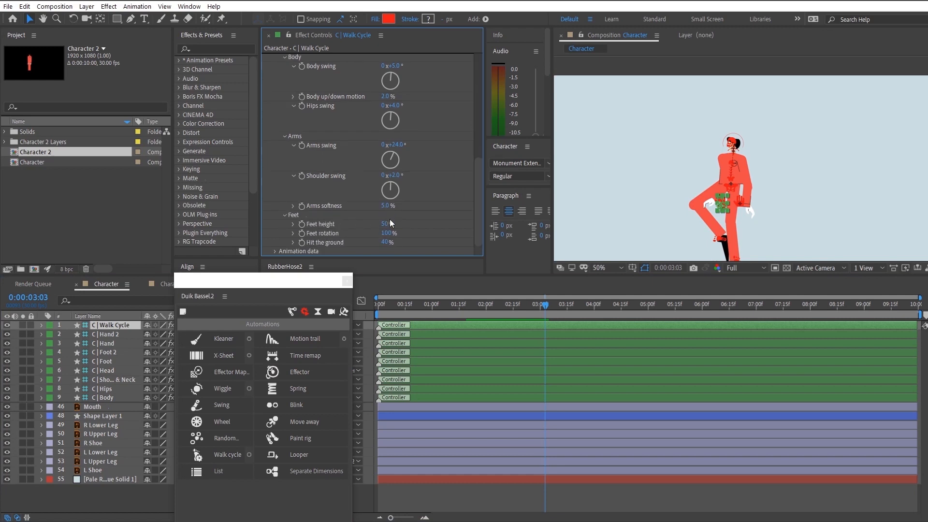
{"action": "type", "text": "10"}
{"action": "key", "text": "Return"}
{"action": "left_click", "coordinate": [387, 233]}
{"action": "type", "text": "30"}
{"action": "key", "text": "Return"}
{"action": "left_click", "coordinate": [469, 314]}
{"action": "key", "text": "space"}
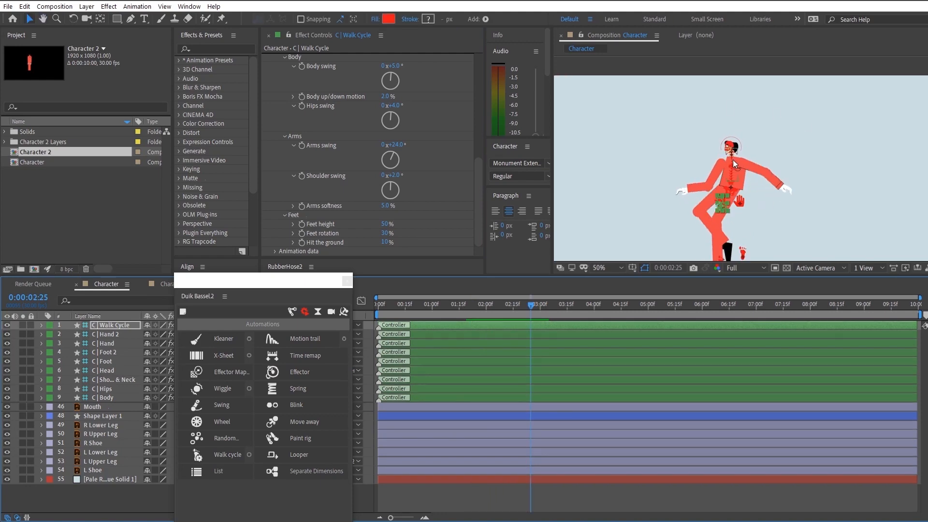
Increase the Stretch value in the IK settings of the C | Hand 2 controller to 19
{"action": "left_click_drag", "start_coordinate": [261, 285], "coordinate": [445, 248]}
{"action": "left_click", "coordinate": [110, 338]}
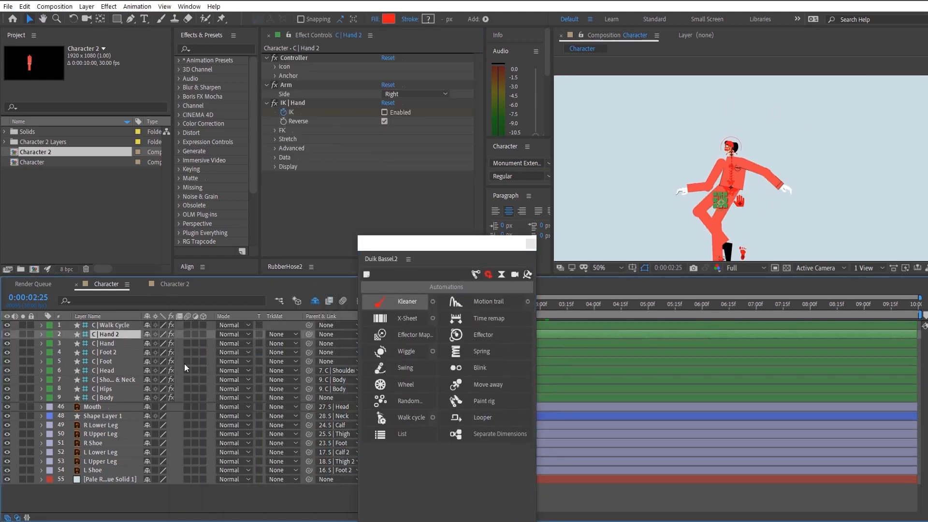
{"action": "scroll", "coordinate": [721, 191], "scroll_direction": "up", "scroll_amount": 2}
{"action": "left_click_drag", "start_coordinate": [720, 191], "coordinate": [671, 159]}
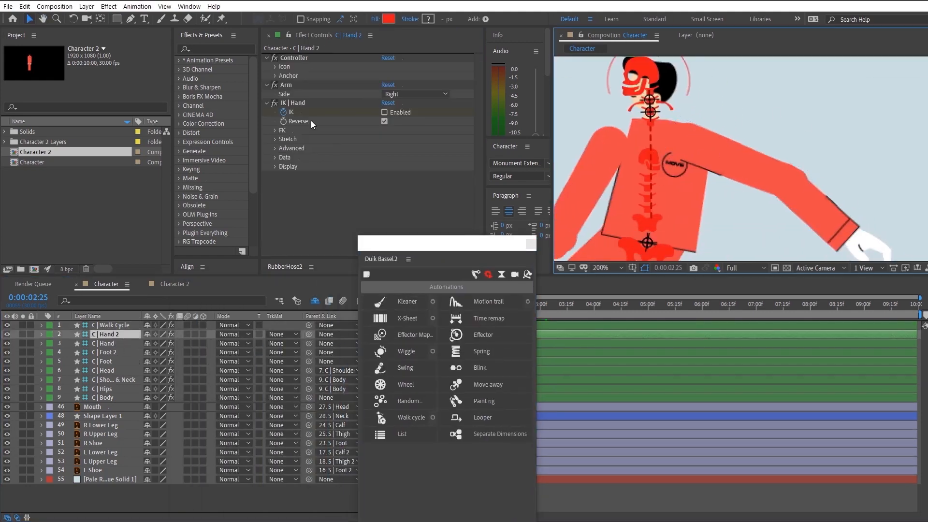
{"action": "left_click", "coordinate": [276, 139]}
{"action": "mouse_move", "coordinate": [407, 162]}
{"action": "left_mouse_down"}
{"action": "mouse_move", "coordinate": [384, 164]}
{"action": "mouse_move", "coordinate": [420, 169]}
{"action": "left_mouse_up"}
{"action": "scroll", "coordinate": [583, 184], "scroll_direction": "down", "scroll_amount": 2}
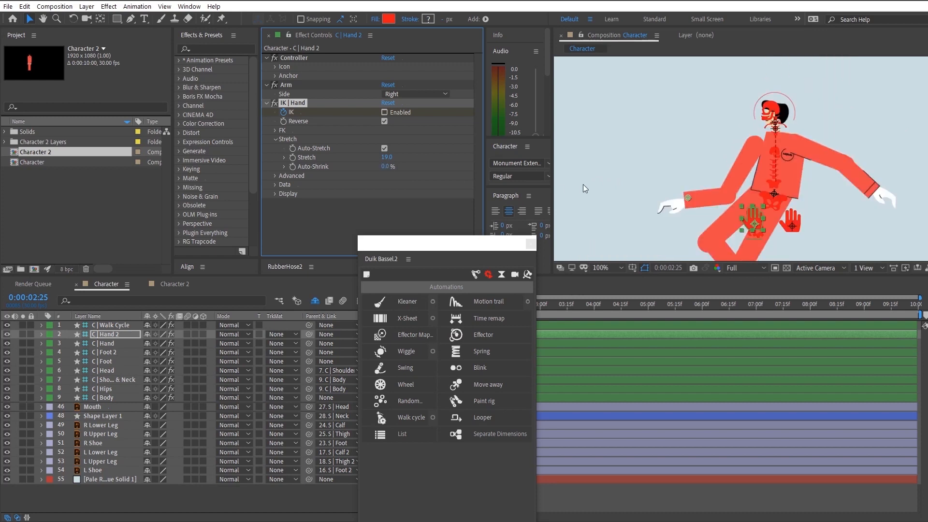
Preview the walk with the stretched arm and examine how the torso artwork and its controllers line up
{"action": "left_click_drag", "start_coordinate": [480, 245], "coordinate": [386, 268]}
{"action": "left_click", "coordinate": [497, 308]}
{"action": "key", "text": "space"}
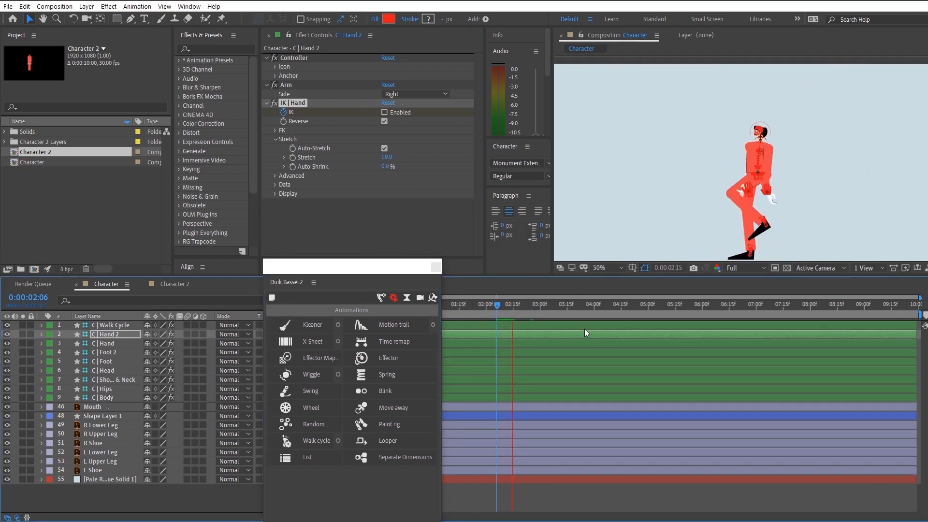
{"action": "scroll", "coordinate": [824, 131], "scroll_direction": "up", "scroll_amount": 3}
{"action": "left_click_drag", "start_coordinate": [825, 130], "coordinate": [796, 142]}
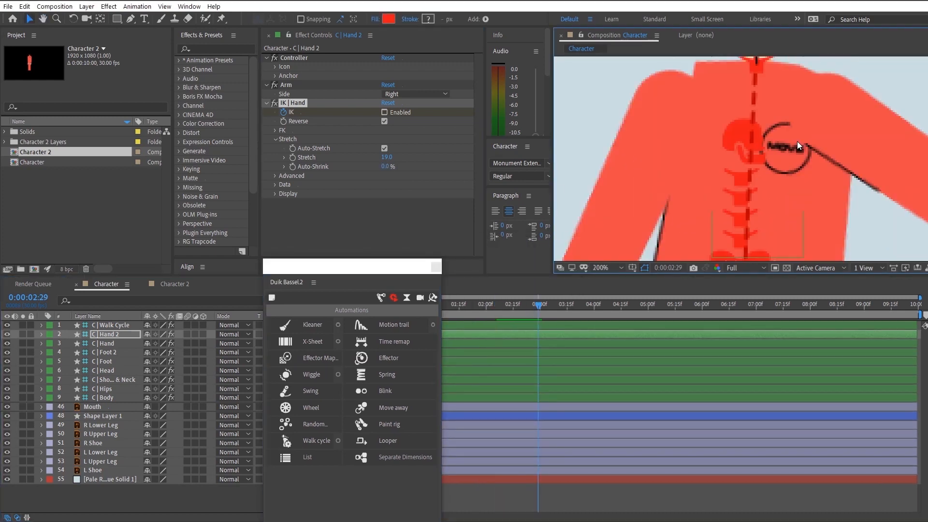
{"action": "left_click_drag", "start_coordinate": [330, 268], "coordinate": [393, 286]}
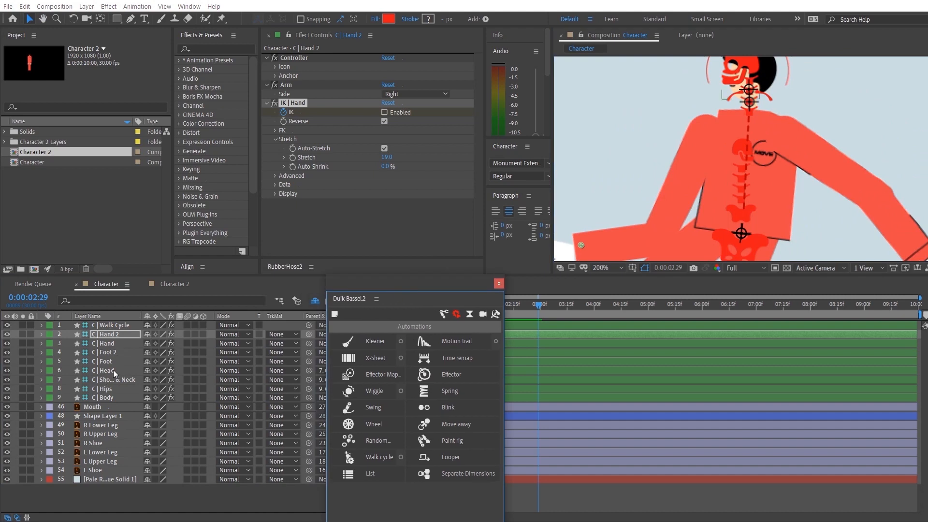
{"action": "left_click", "coordinate": [114, 396]}
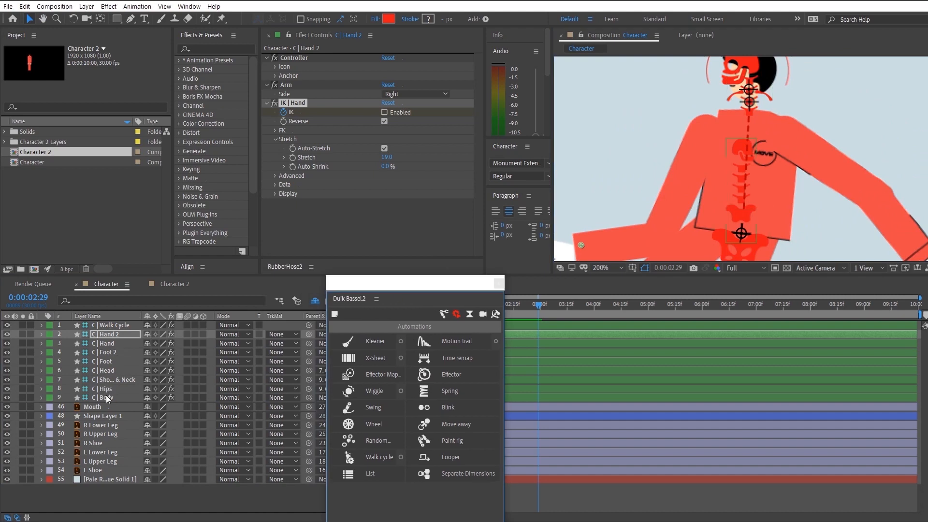
Set Hips swing to 0° in the secondary Body controls of the C | Walk Cycle layer and preview the animation
{"action": "left_click", "coordinate": [120, 325]}
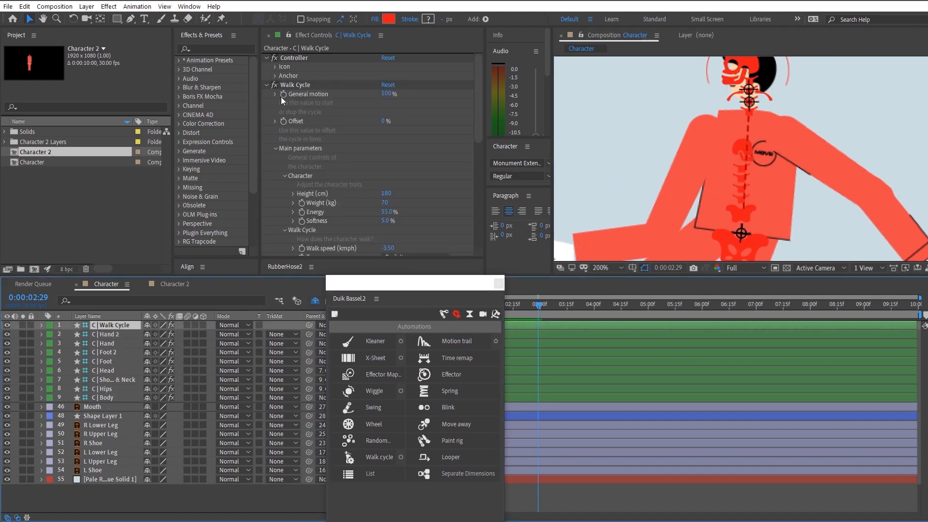
{"action": "left_click", "coordinate": [277, 95]}
{"action": "left_click", "coordinate": [276, 95]}
{"action": "left_click", "coordinate": [275, 149]}
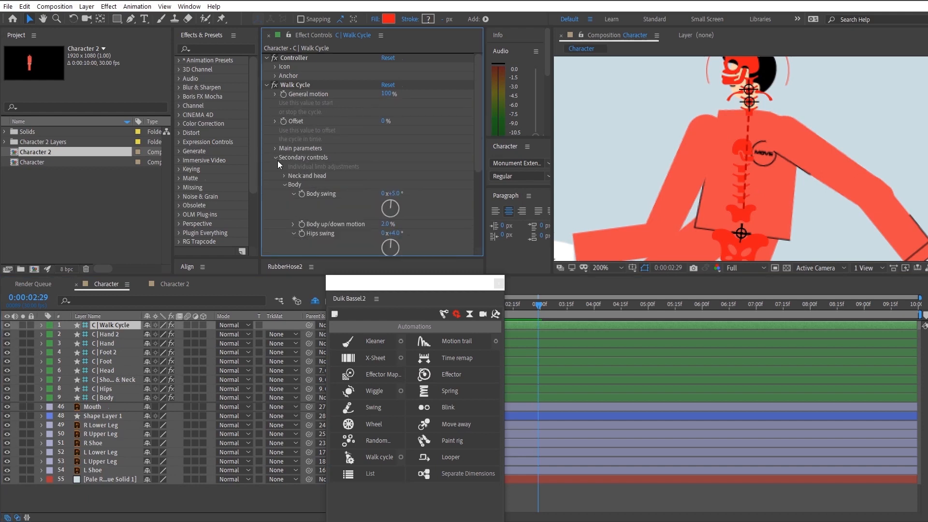
{"action": "scroll", "coordinate": [278, 165], "scroll_direction": "down", "scroll_amount": 1}
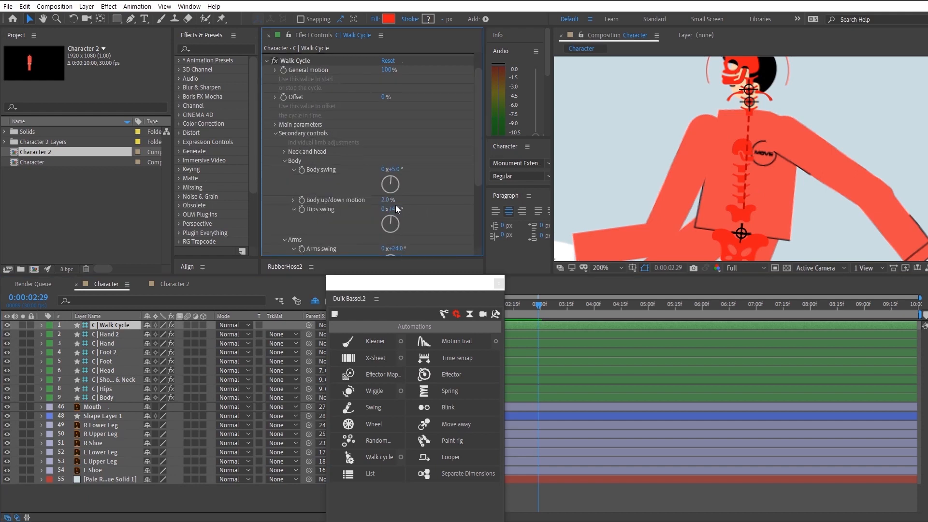
{"action": "mouse_move", "coordinate": [395, 209]}
{"action": "left_mouse_down"}
{"action": "mouse_move", "coordinate": [409, 211]}
{"action": "mouse_move", "coordinate": [395, 210]}
{"action": "left_mouse_up"}
{"action": "left_click", "coordinate": [395, 210]}
{"action": "type", "text": "0"}
{"action": "key", "text": "Return"}
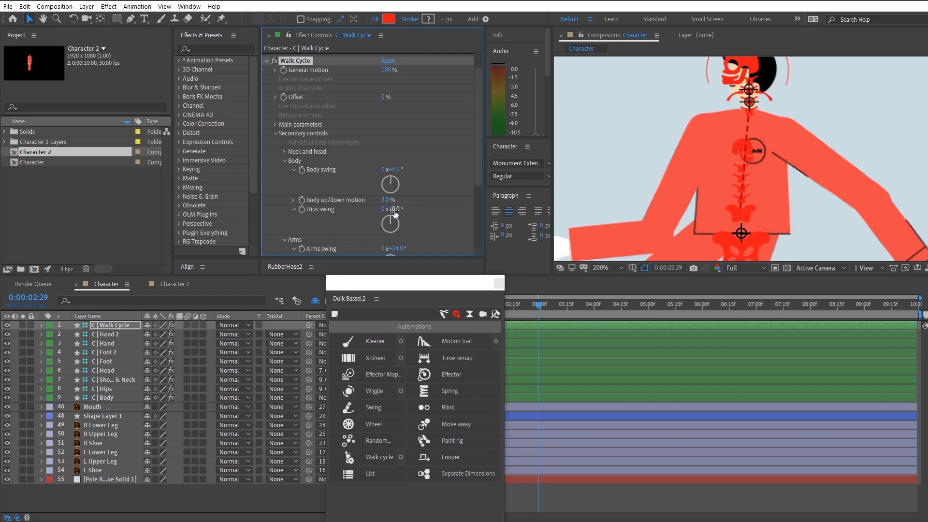
{"action": "left_click", "coordinate": [538, 312]}
{"action": "scroll", "coordinate": [638, 182], "scroll_direction": "down", "scroll_amount": 1}
{"action": "key", "text": "space"}
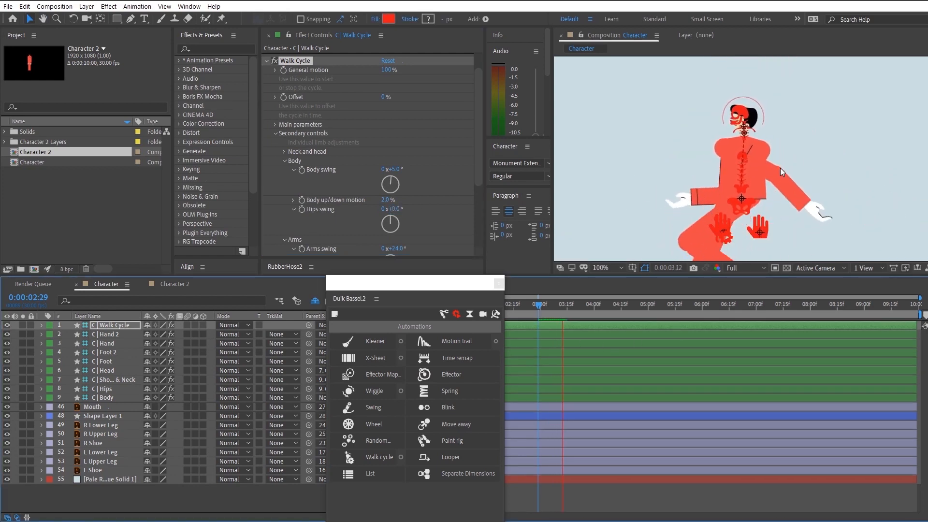
Reduce the Stretch value in the IK settings of the C | Hand controller to 17 and preview the walk
{"action": "left_click", "coordinate": [106, 344]}
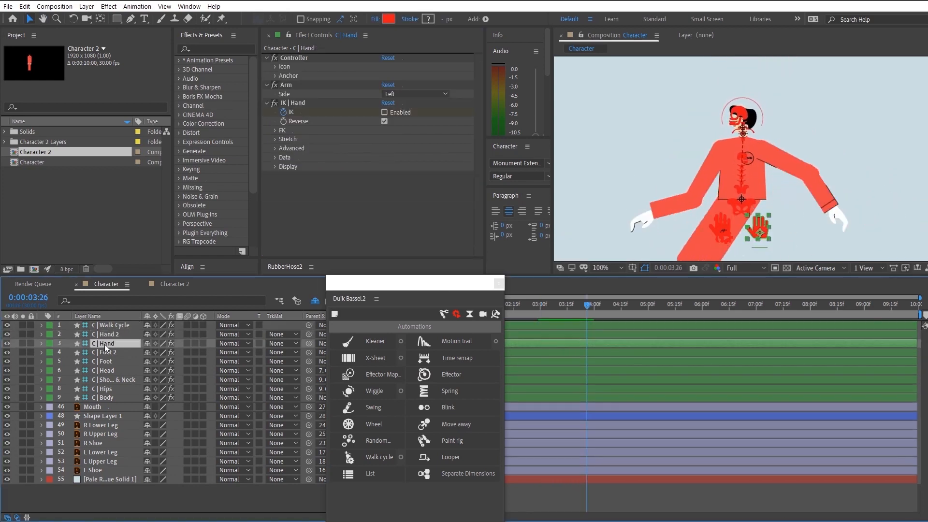
{"action": "left_click", "coordinate": [276, 140]}
{"action": "key", "text": "Return"}
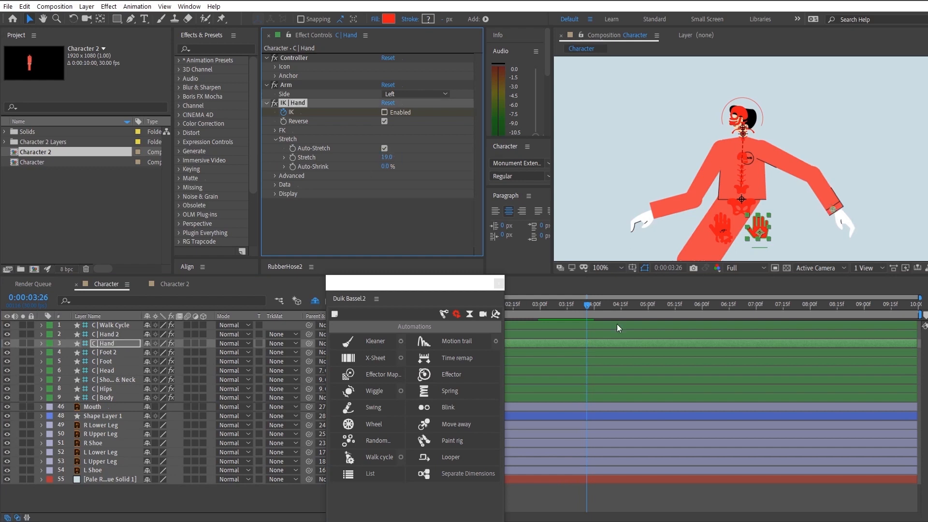
{"action": "scroll", "coordinate": [852, 166], "scroll_direction": "up", "scroll_amount": 1}
{"action": "left_click_drag", "start_coordinate": [850, 173], "coordinate": [710, 167]}
{"action": "scroll", "coordinate": [709, 170], "scroll_direction": "up", "scroll_amount": 1}
{"action": "left_click_drag", "start_coordinate": [388, 164], "coordinate": [390, 162]}
{"action": "scroll", "coordinate": [729, 144], "scroll_direction": "down", "scroll_amount": 3}
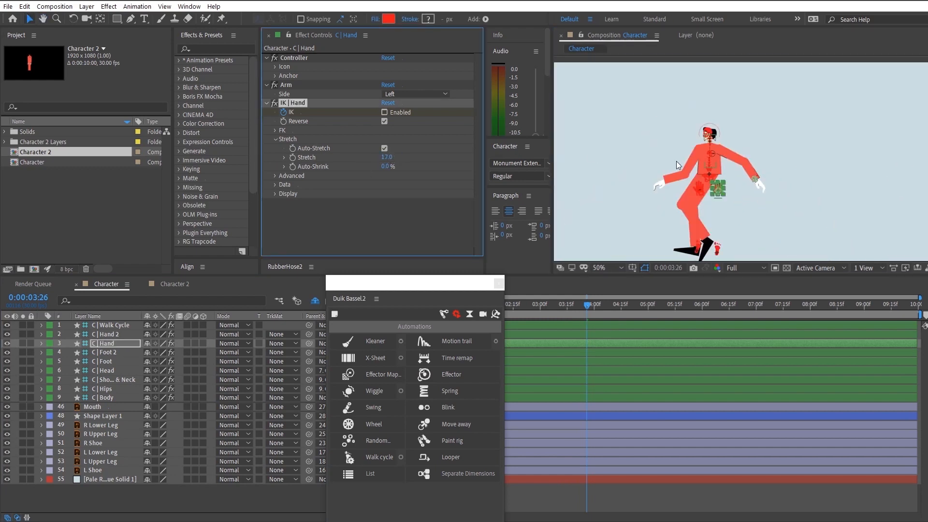
{"action": "left_click_drag", "start_coordinate": [730, 148], "coordinate": [756, 162]}
{"action": "left_click", "coordinate": [548, 309]}
{"action": "key", "text": "space"}
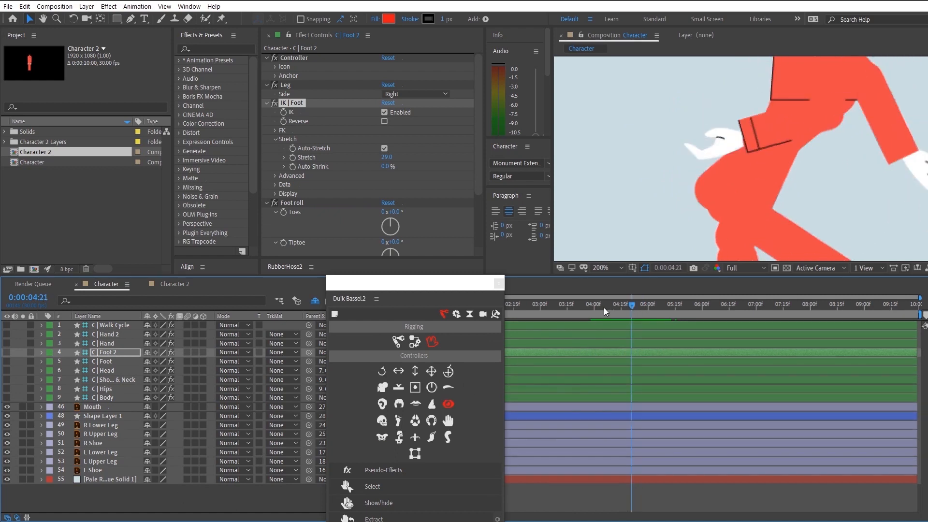
Switch to Illustrator and raise the rounded upper end of the R Lower Leg shape so it overlaps more of the thigh
{"action": "left_click_drag", "start_coordinate": [606, 312], "coordinate": [606, 312]}
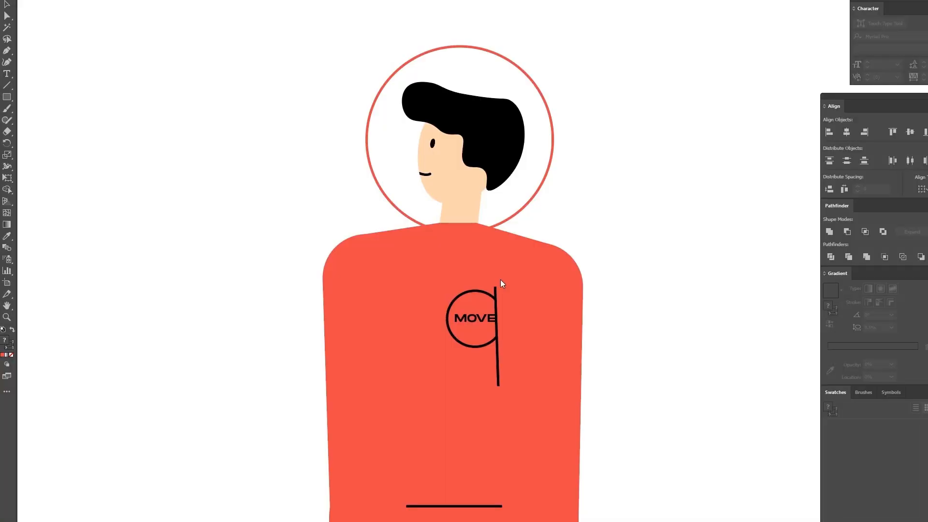
{"action": "scroll", "coordinate": [582, 282], "scroll_direction": "down", "scroll_amount": 3}
{"action": "left_click_drag", "start_coordinate": [582, 281], "coordinate": [527, 274]}
{"action": "key", "text": "v"}
{"action": "left_click", "coordinate": [524, 365]}
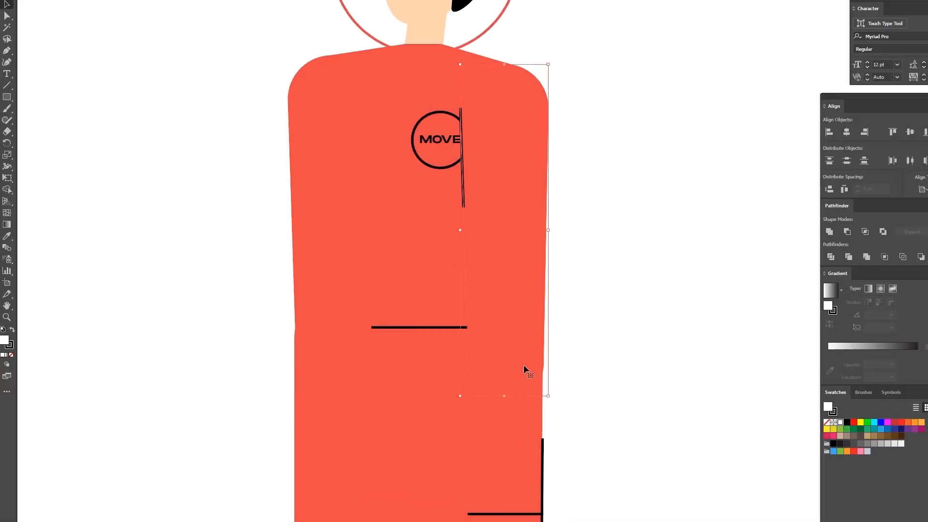
{"action": "left_click", "coordinate": [503, 430]}
{"action": "left_click_drag", "start_coordinate": [590, 512], "coordinate": [645, 207]}
{"action": "double_click", "coordinate": [512, 432]}
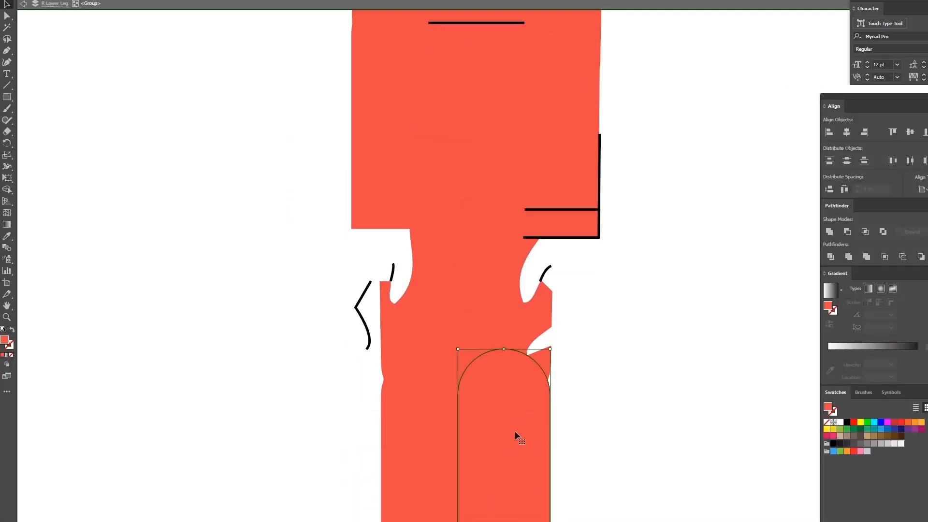
{"action": "key", "text": "a"}
{"action": "left_click_drag", "start_coordinate": [579, 406], "coordinate": [544, 386]}
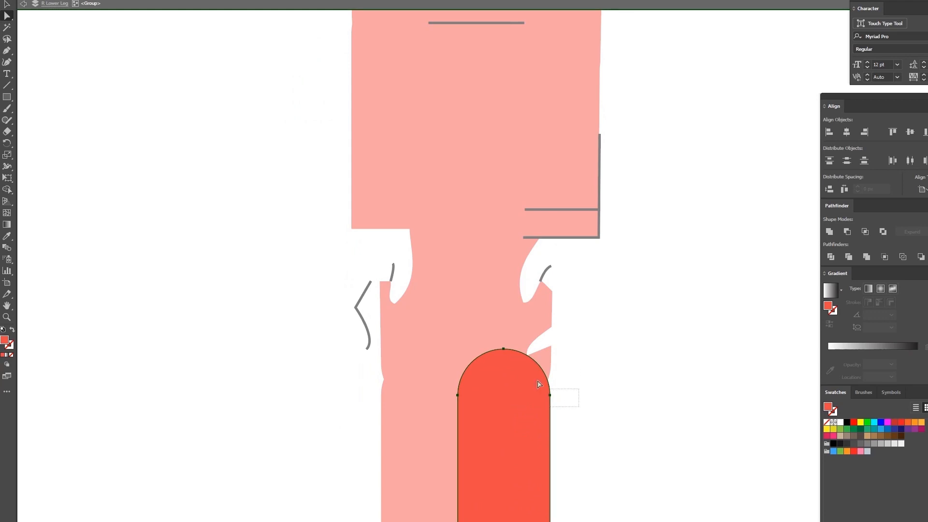
{"action": "left_click_drag", "start_coordinate": [504, 350], "coordinate": [501, 312]}
{"action": "left_click", "coordinate": [25, 5]}
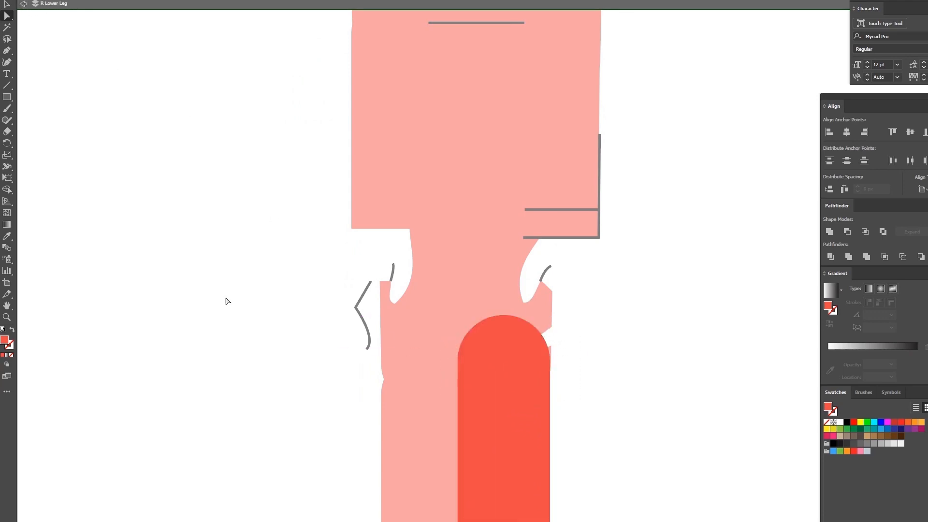
{"action": "left_click", "coordinate": [23, 7]}
Raise the rounded upper end of the L Lower Leg shape by a similar amount to the other leg, and leave isolation mode
{"action": "double_click", "coordinate": [439, 425]}
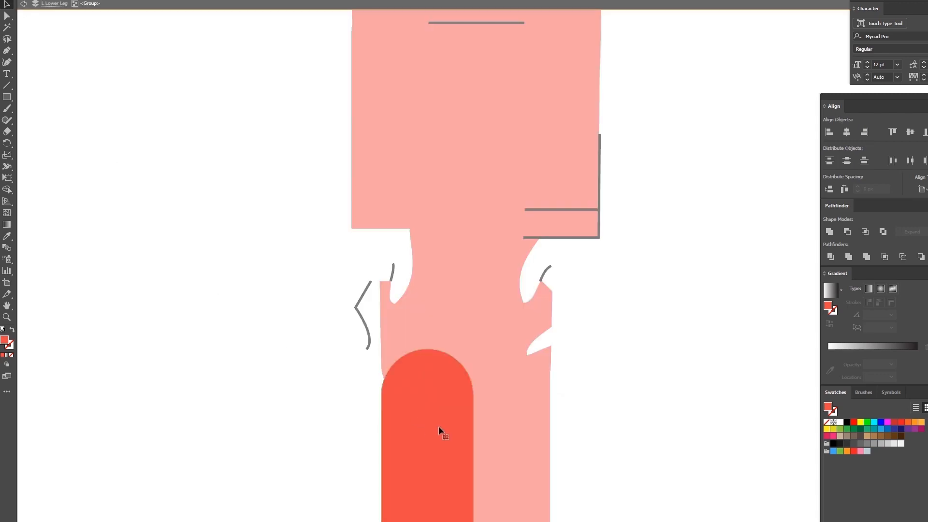
{"action": "key", "text": "a"}
{"action": "left_click_drag", "start_coordinate": [320, 409], "coordinate": [431, 310]}
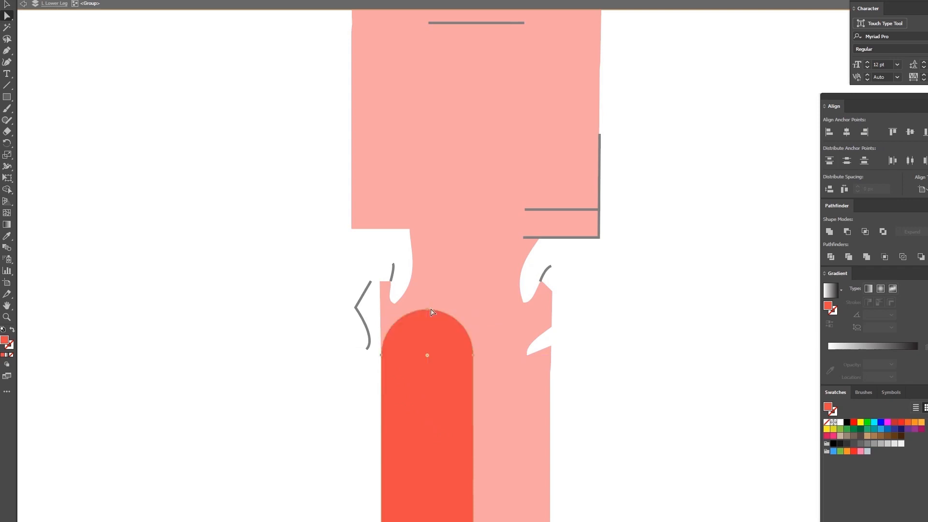
{"action": "left_click", "coordinate": [22, 5]}
{"action": "left_click", "coordinate": [22, 4]}
{"action": "key", "text": "z"}
{"action": "left_click", "coordinate": [352, 363], "text": "alt"}
{"action": "left_click", "coordinate": [351, 363], "text": "alt"}
{"action": "left_click", "coordinate": [351, 363], "text": "alt"}
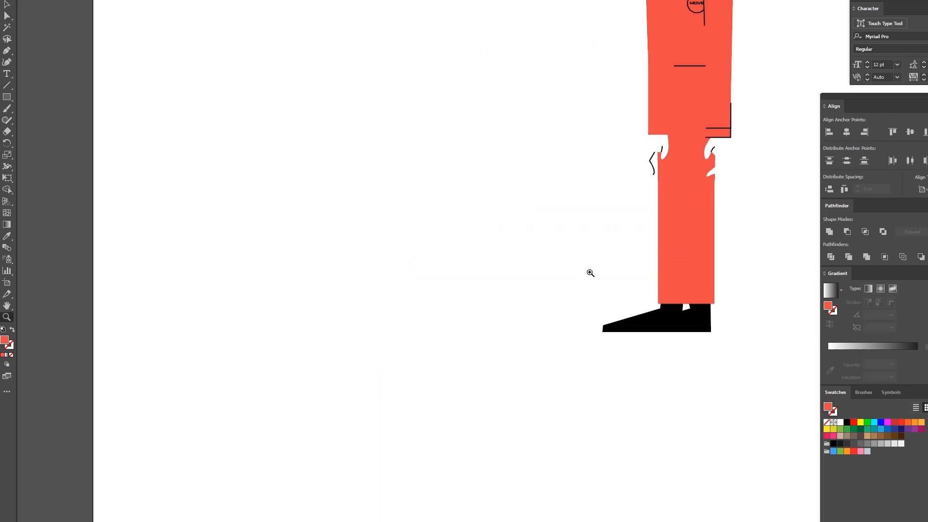
{"action": "left_click_drag", "start_coordinate": [589, 271], "coordinate": [333, 479]}
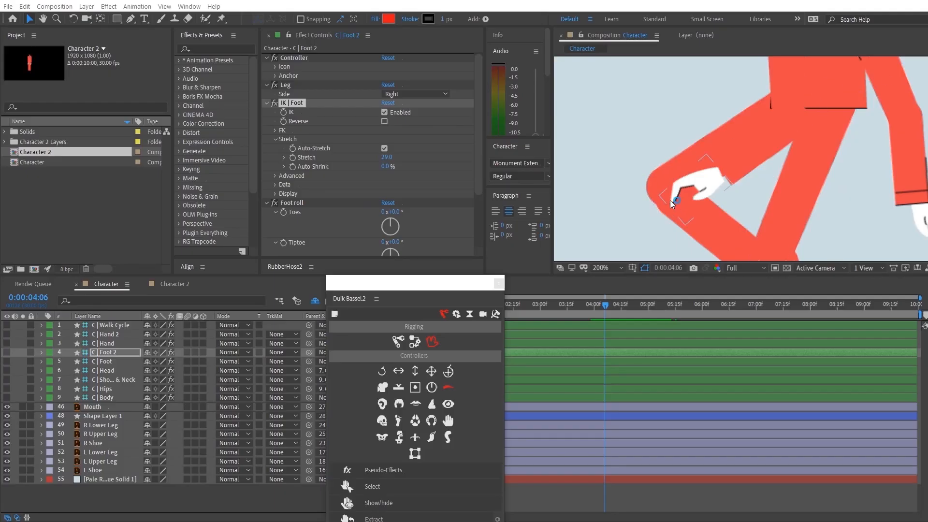
Switch back to After Effects, preview the walk with the extended knees, and review the C | Walk Cycle parameters
{"action": "scroll", "coordinate": [671, 201], "scroll_direction": "down", "scroll_amount": 4}
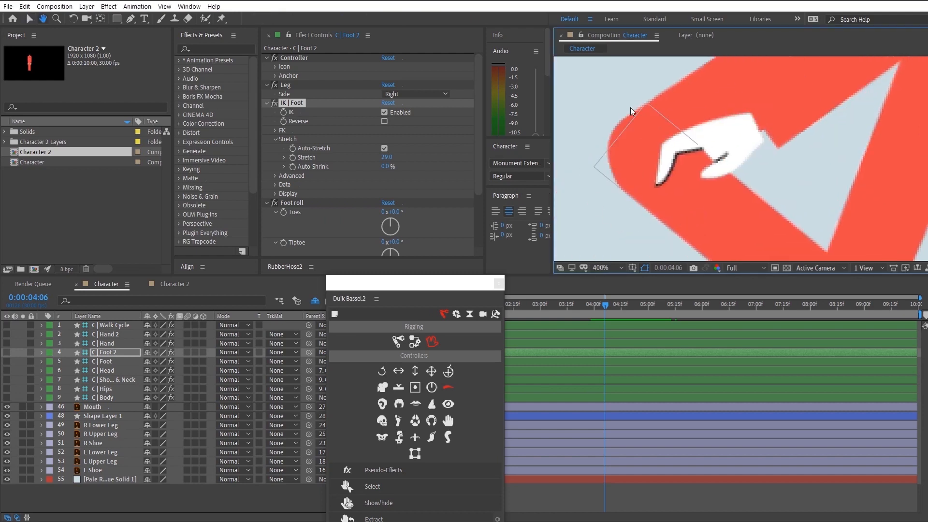
{"action": "left_click_drag", "start_coordinate": [552, 306], "coordinate": [535, 306]}
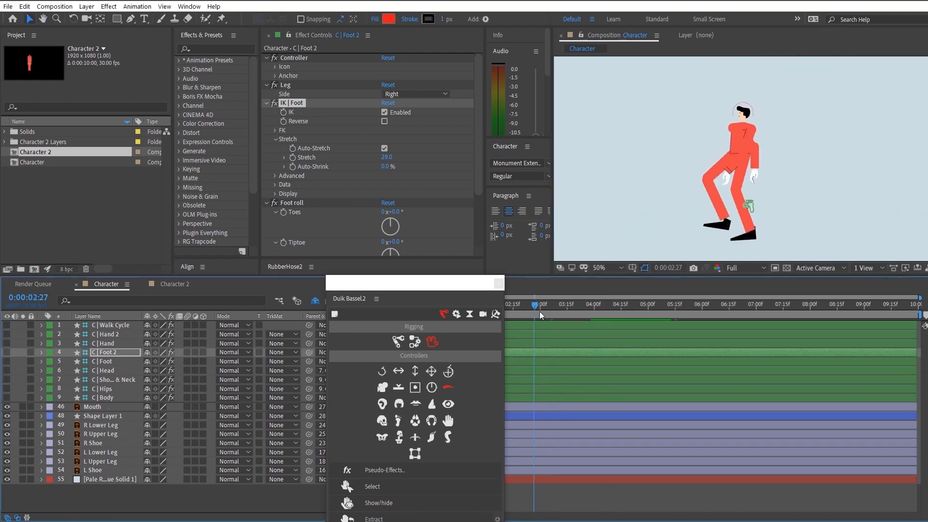
{"action": "key", "text": "space"}
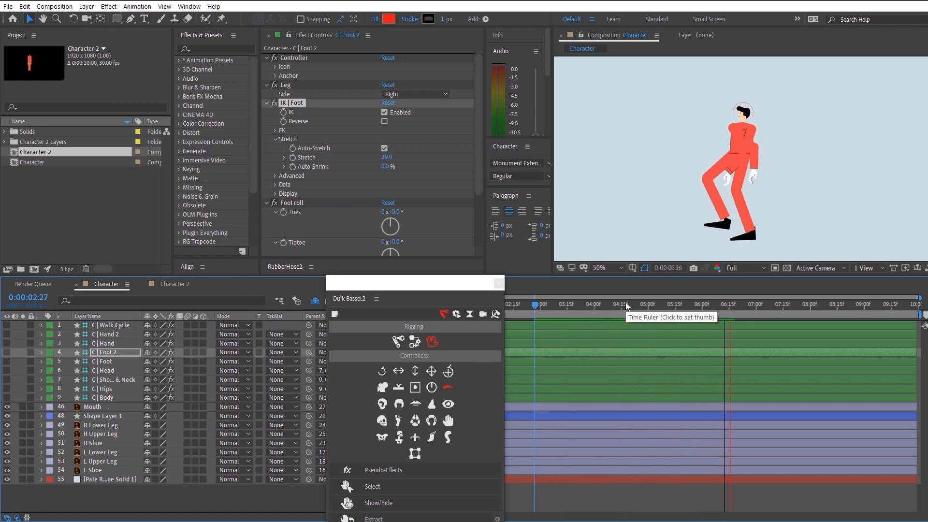
{"action": "key", "text": "space"}
{"action": "left_click_drag", "start_coordinate": [666, 316], "coordinate": [677, 317]}
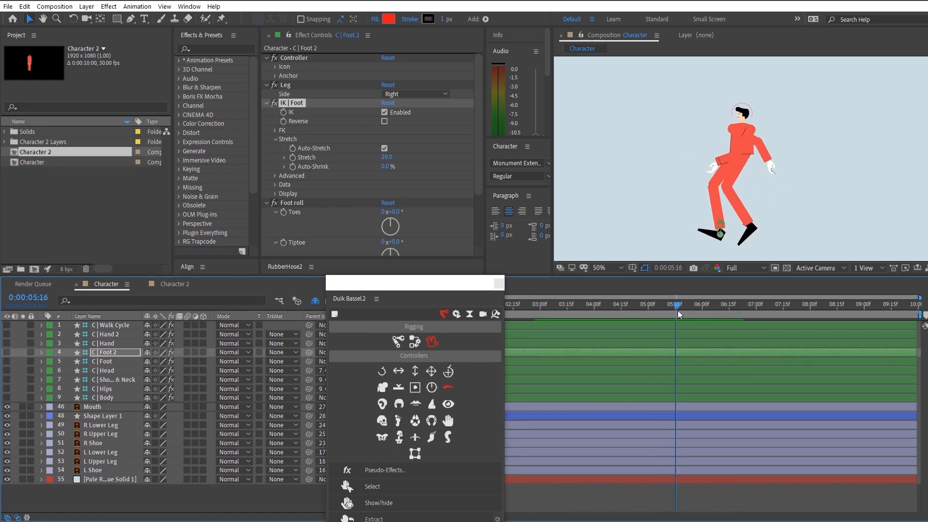
{"action": "scroll", "coordinate": [379, 203], "scroll_direction": "down", "scroll_amount": 5}
{"action": "left_click", "coordinate": [115, 325]}
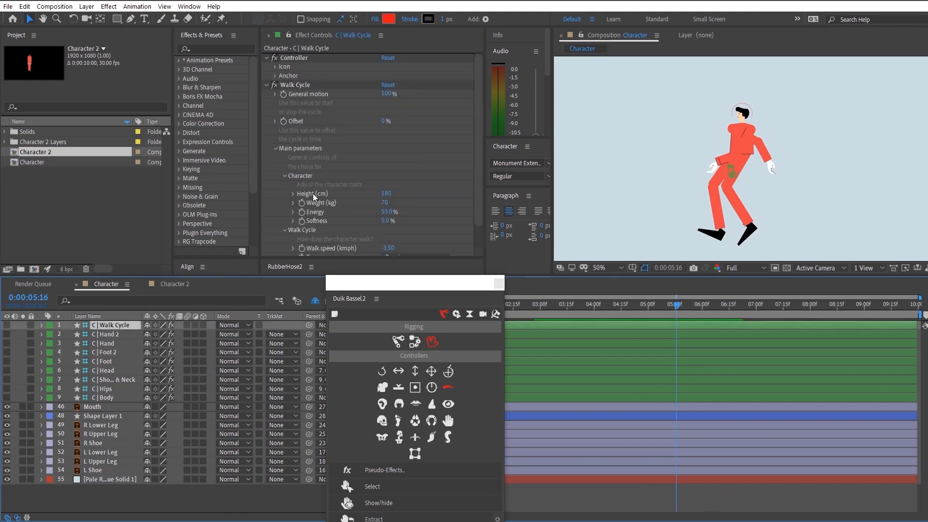
{"action": "scroll", "coordinate": [315, 216], "scroll_direction": "down", "scroll_amount": 5}
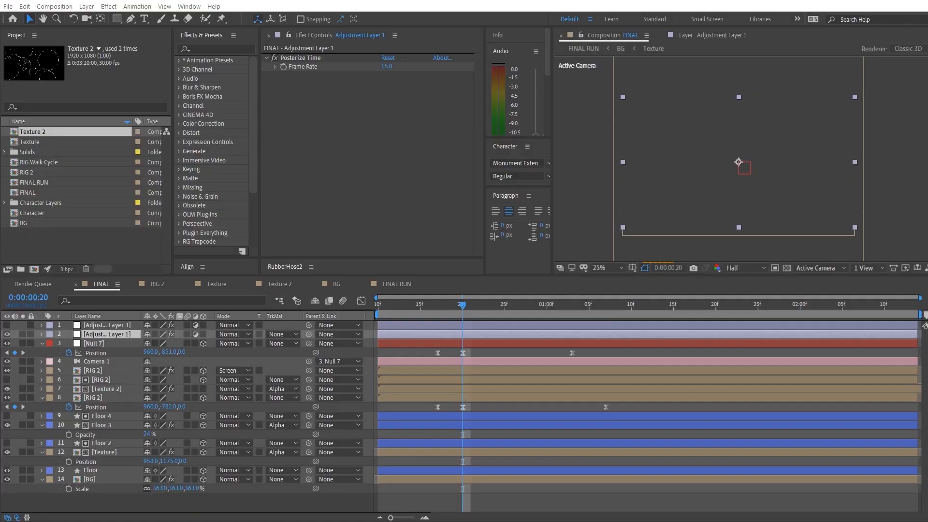
Preview the FINAL composition from 0:00:00:10 and examine the textured character up close
{"action": "left_click_drag", "start_coordinate": [773, 128], "coordinate": [816, 120]}
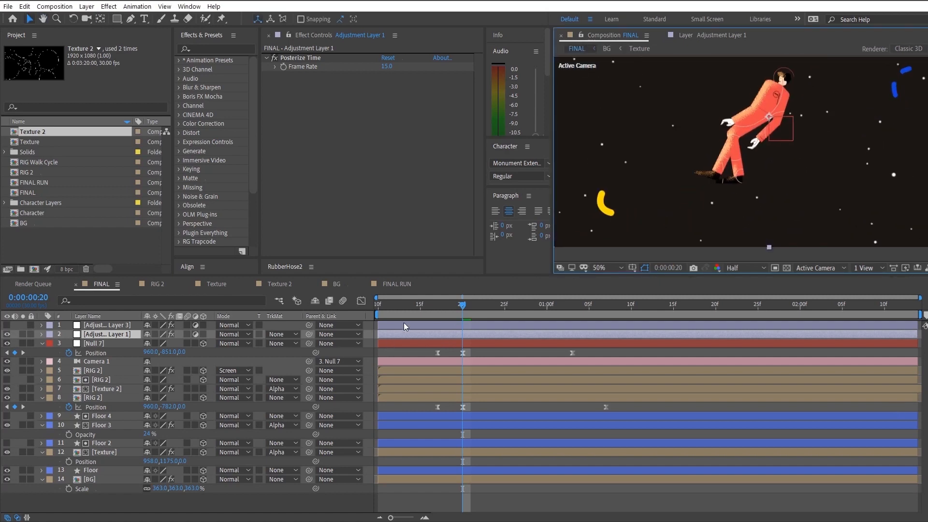
{"action": "left_click", "coordinate": [420, 305]}
{"action": "left_click_drag", "start_coordinate": [384, 314], "coordinate": [378, 314]}
{"action": "scroll", "coordinate": [703, 187], "scroll_direction": "down", "scroll_amount": 2}
{"action": "key", "text": "space"}
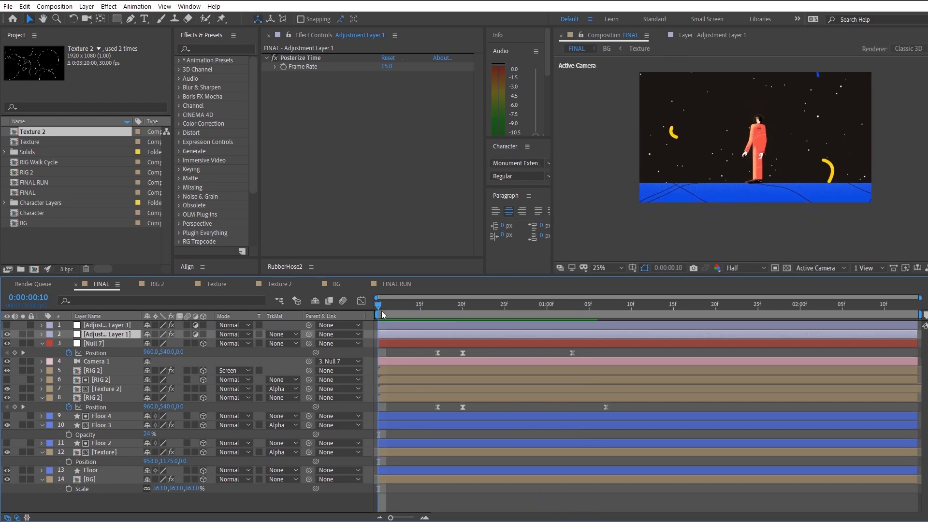
{"action": "key", "text": "space"}
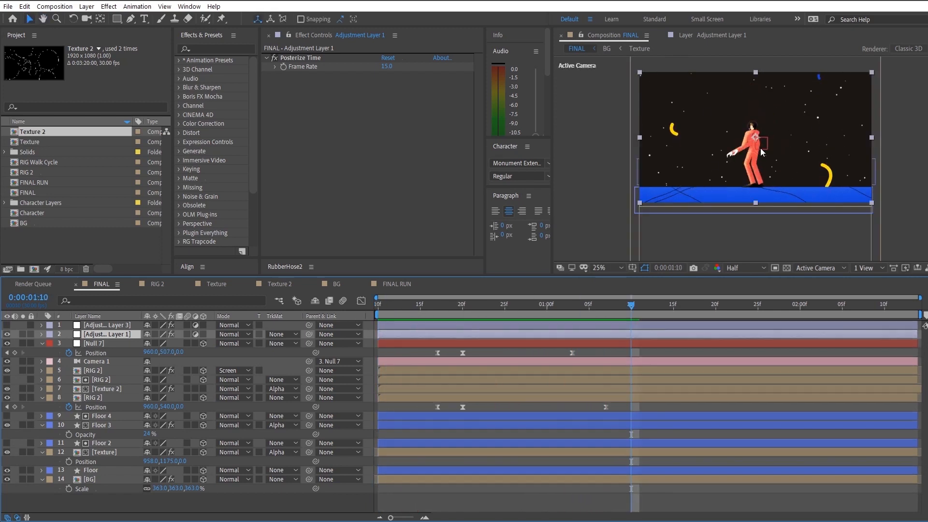
{"action": "scroll", "coordinate": [761, 148], "scroll_direction": "up", "scroll_amount": 4}
{"action": "scroll", "coordinate": [773, 109], "scroll_direction": "up", "scroll_amount": 3}
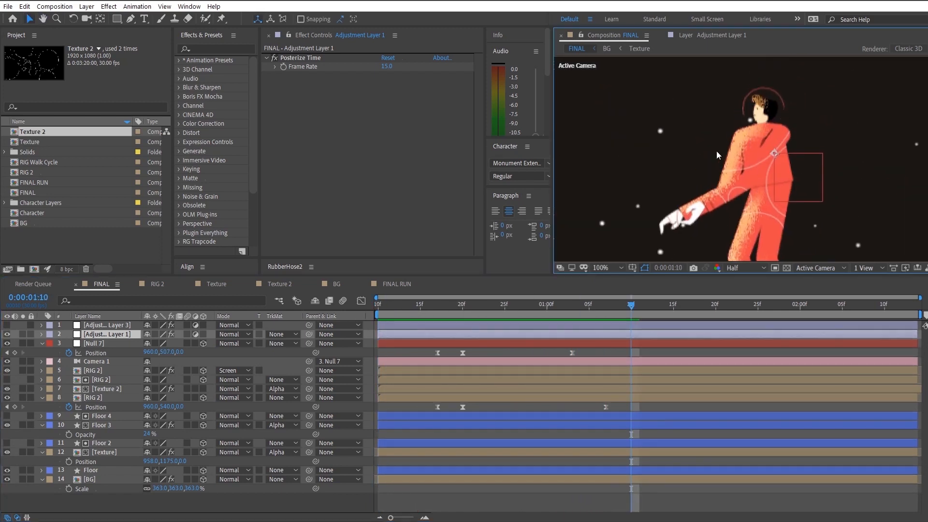
{"action": "scroll", "coordinate": [716, 155], "scroll_direction": "down", "scroll_amount": 1}
Open the RIG 2 composition and examine the character's keyframed poses at frames 2, 10 and 15
{"action": "left_click", "coordinate": [102, 373]}
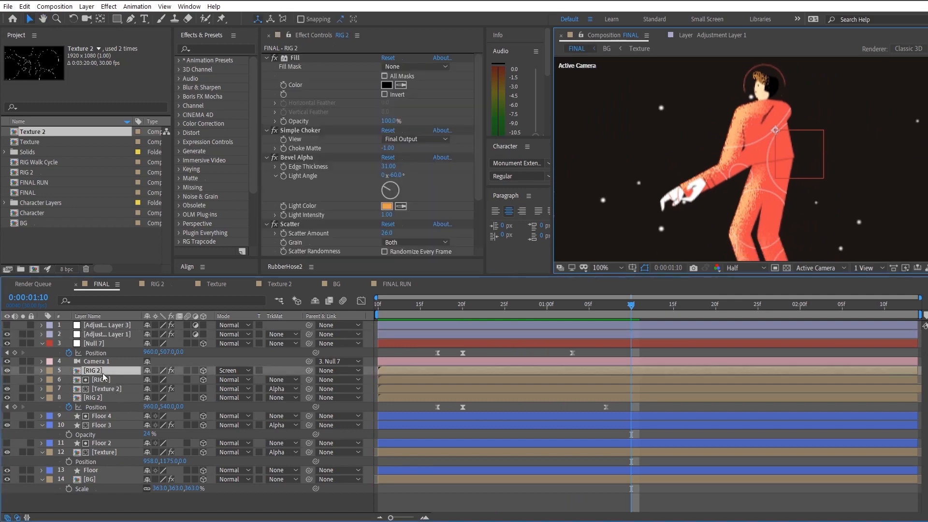
{"action": "double_click", "coordinate": [102, 373]}
{"action": "key", "text": "Home"}
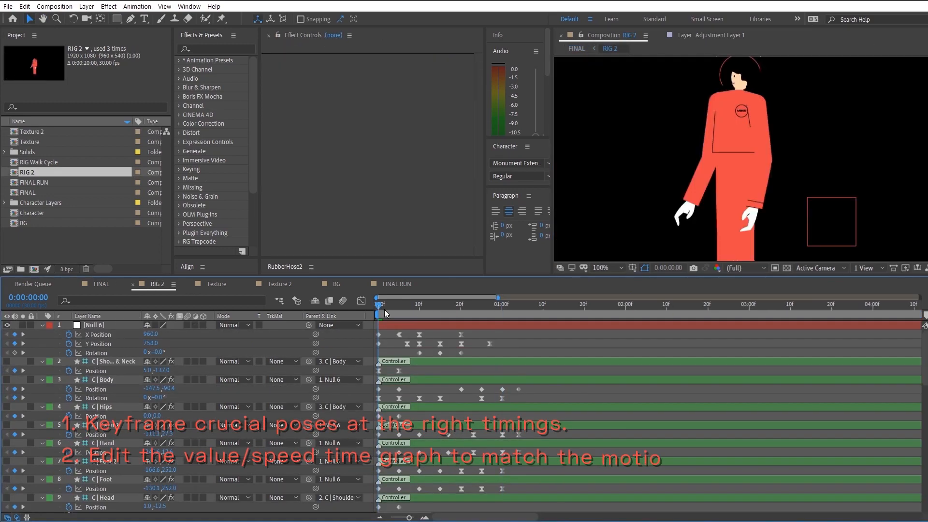
{"action": "left_click", "coordinate": [385, 309]}
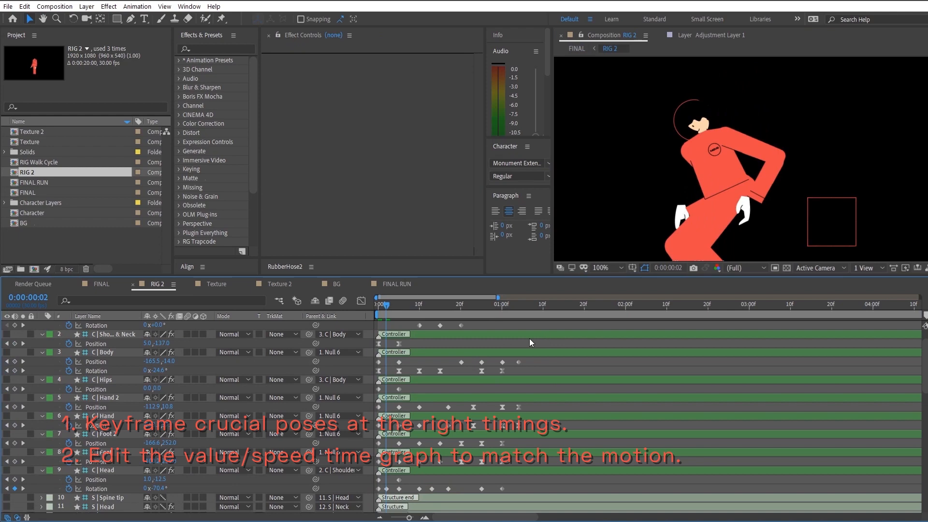
{"action": "key", "text": "u"}
{"action": "key", "text": "u"}
{"action": "left_click_drag", "start_coordinate": [392, 309], "coordinate": [420, 313]}
{"action": "left_click_drag", "start_coordinate": [730, 122], "coordinate": [743, 173]}
{"action": "scroll", "coordinate": [743, 173], "scroll_direction": "down", "scroll_amount": 2}
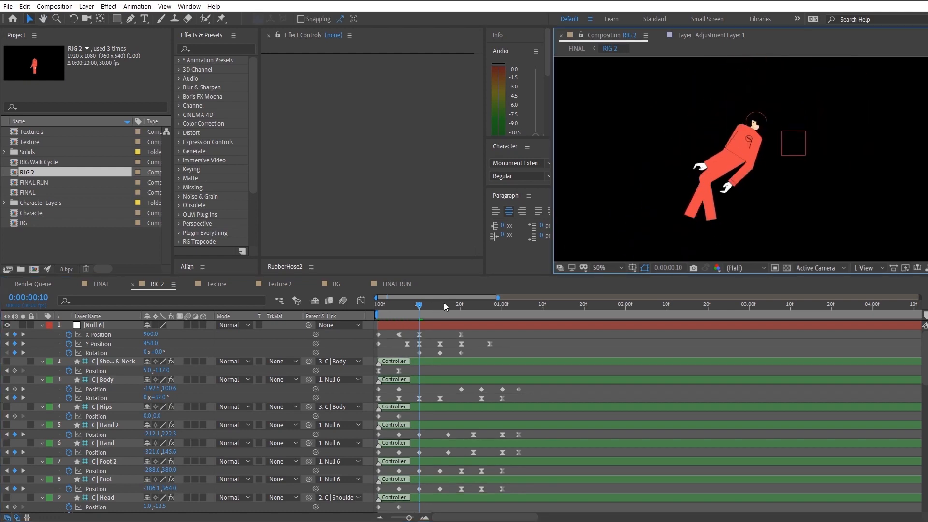
{"action": "left_click_drag", "start_coordinate": [444, 304], "coordinate": [440, 304]}
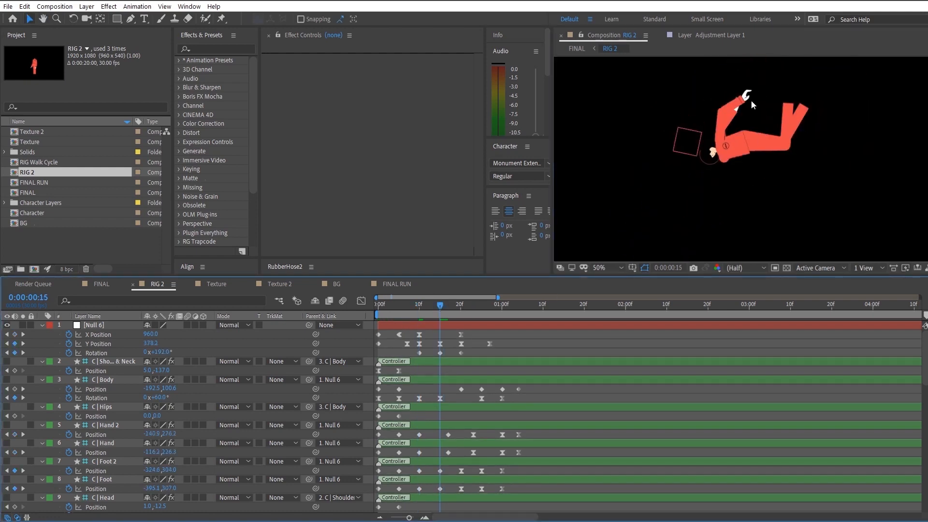
Open Duik Bassel.2 and show the rig's hidden controllers in the RIG 2 composition at frame 15
{"action": "left_click", "coordinate": [190, 6]}
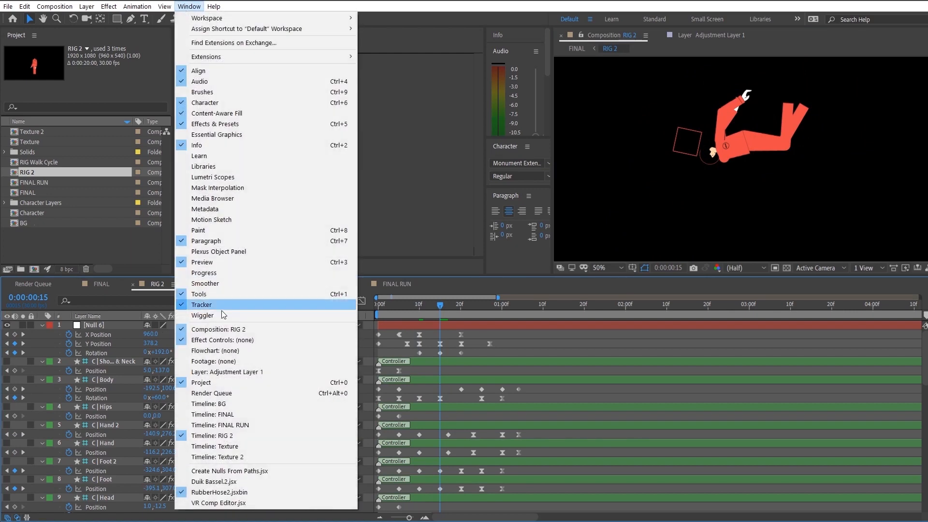
{"action": "left_click", "coordinate": [214, 482]}
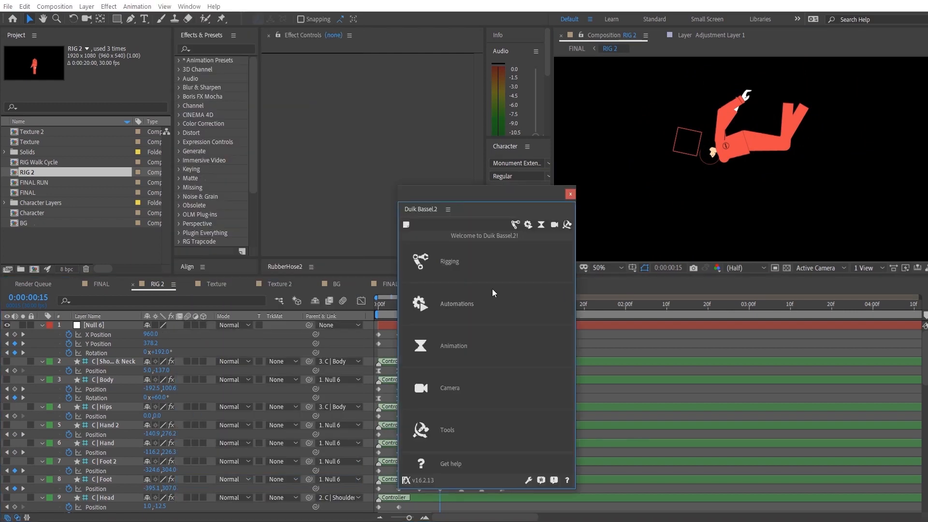
{"action": "left_click", "coordinate": [515, 225]}
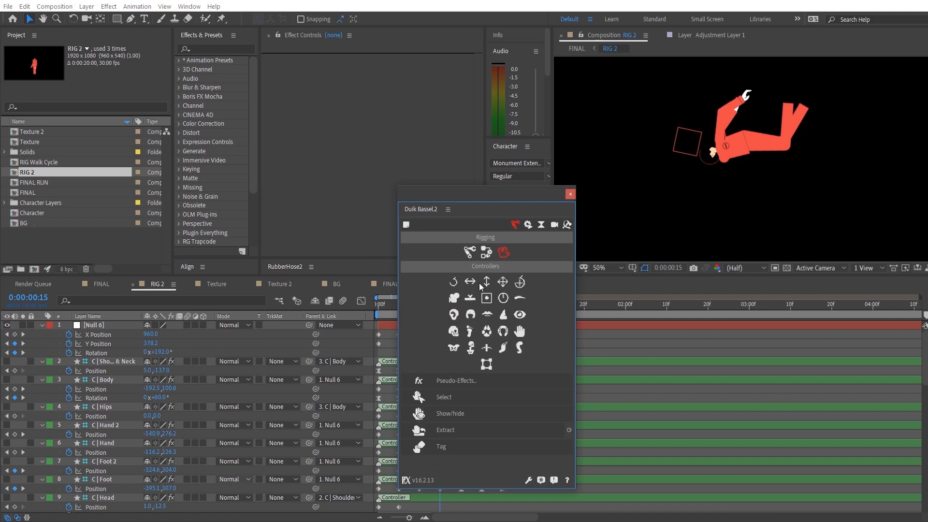
{"action": "left_click", "coordinate": [487, 252]}
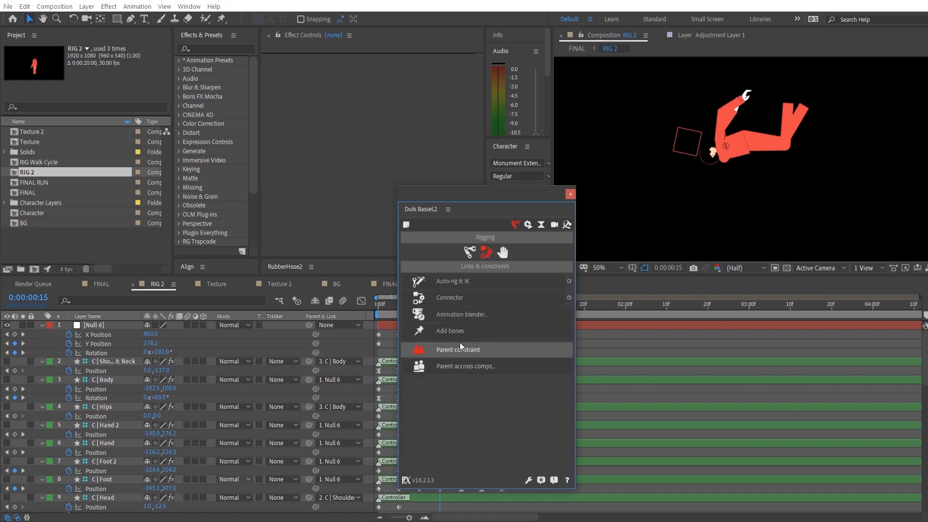
{"action": "left_click", "coordinate": [503, 250]}
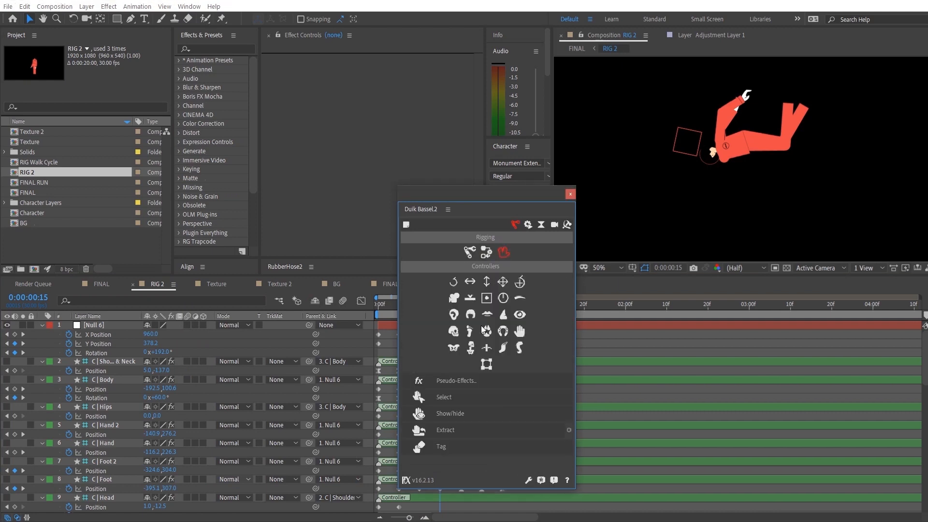
{"action": "left_click", "coordinate": [454, 415]}
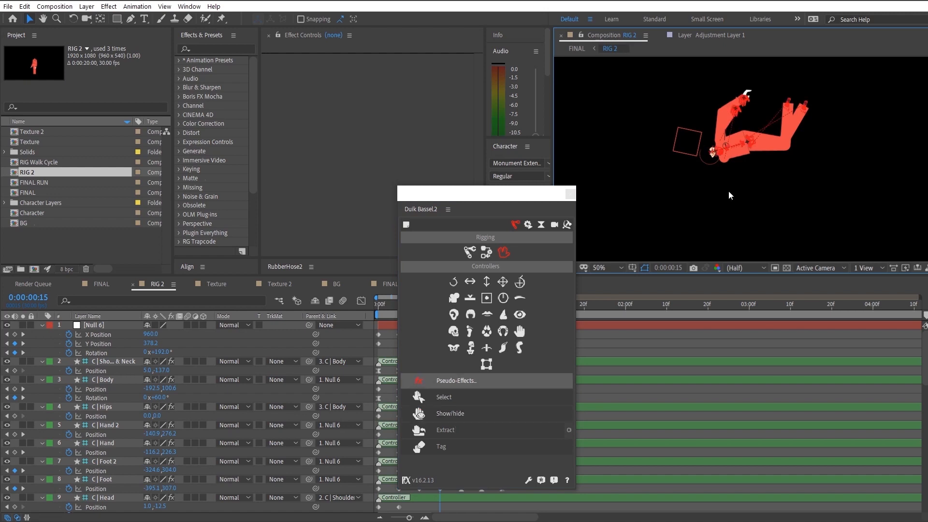
{"action": "scroll", "coordinate": [774, 111], "scroll_direction": "up", "scroll_amount": 1}
{"action": "left_click_drag", "start_coordinate": [760, 135], "coordinate": [728, 196]}
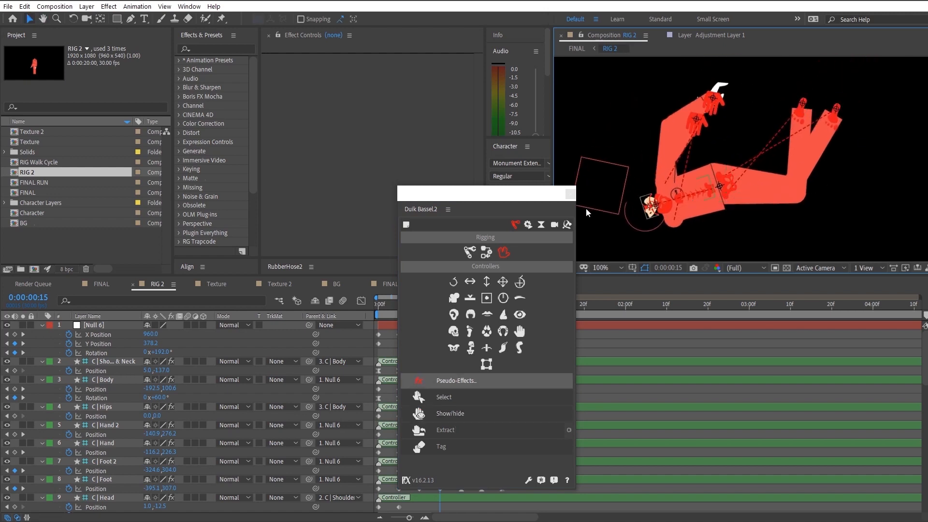
Close Duik Bassel.2 and examine the RIG 2 character's landing poses at 0:00:00:20, 0:00:00:25, 0:00:01:00 and 0:00:01:04
{"action": "left_click", "coordinate": [571, 194]}
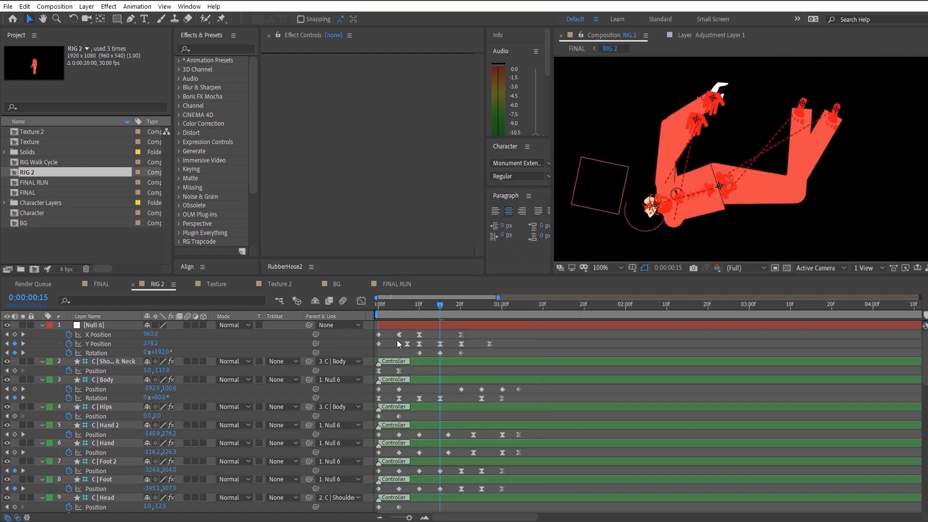
{"action": "left_click", "coordinate": [462, 310]}
{"action": "scroll", "coordinate": [728, 203], "scroll_direction": "down", "scroll_amount": 1}
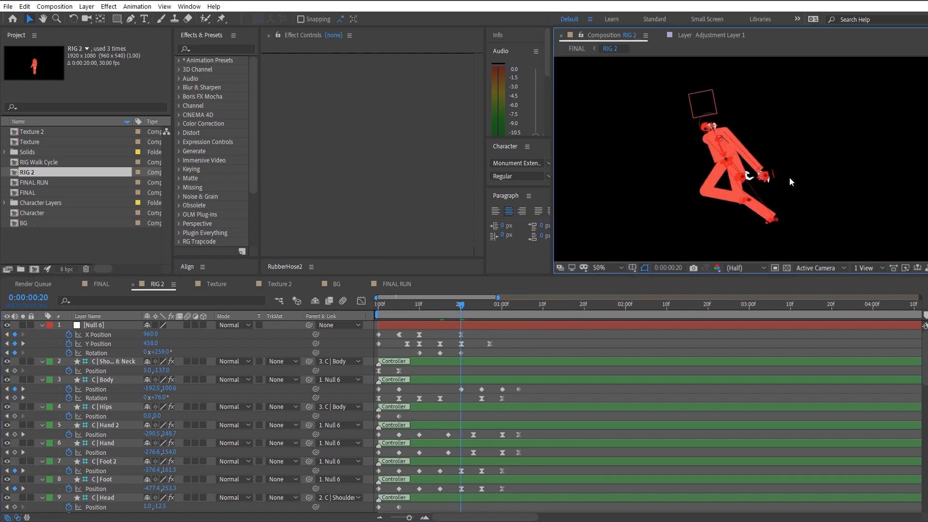
{"action": "left_click", "coordinate": [481, 304]}
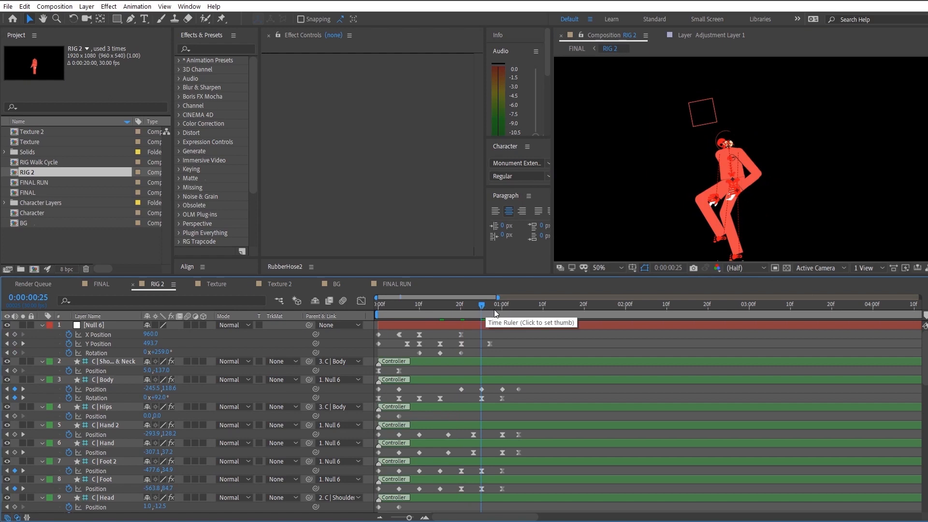
{"action": "left_click", "coordinate": [500, 308]}
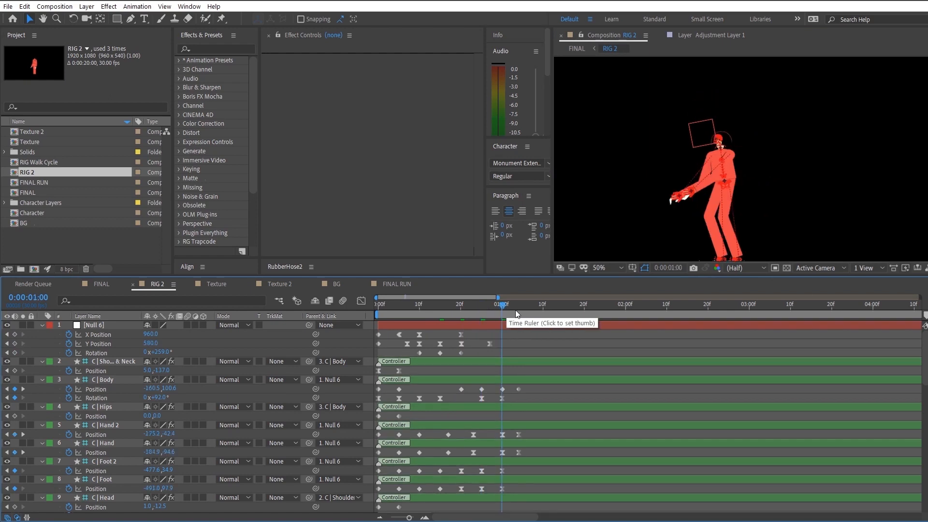
{"action": "left_click", "coordinate": [518, 308]}
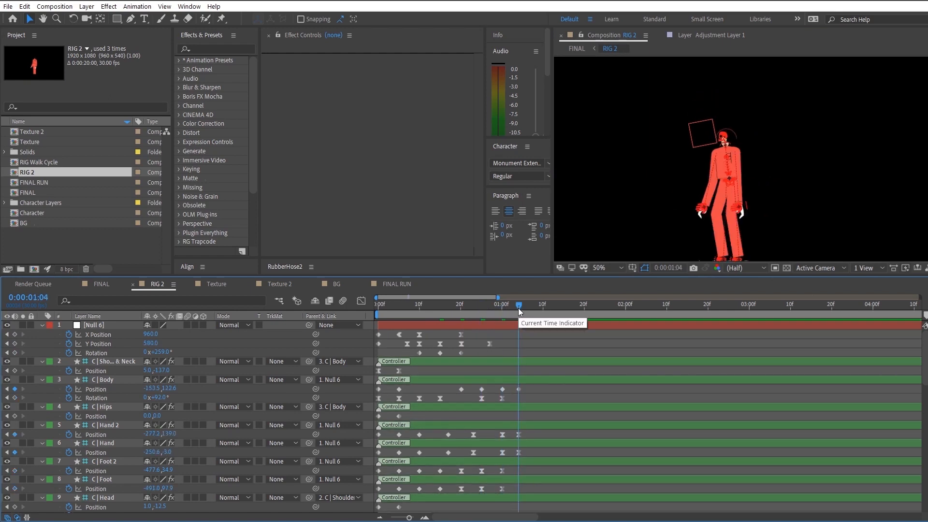
Rename the Null 6 layer in RIG 2 as Character Control
{"action": "right_click", "coordinate": [107, 323]}
{"action": "left_click", "coordinate": [133, 317]}
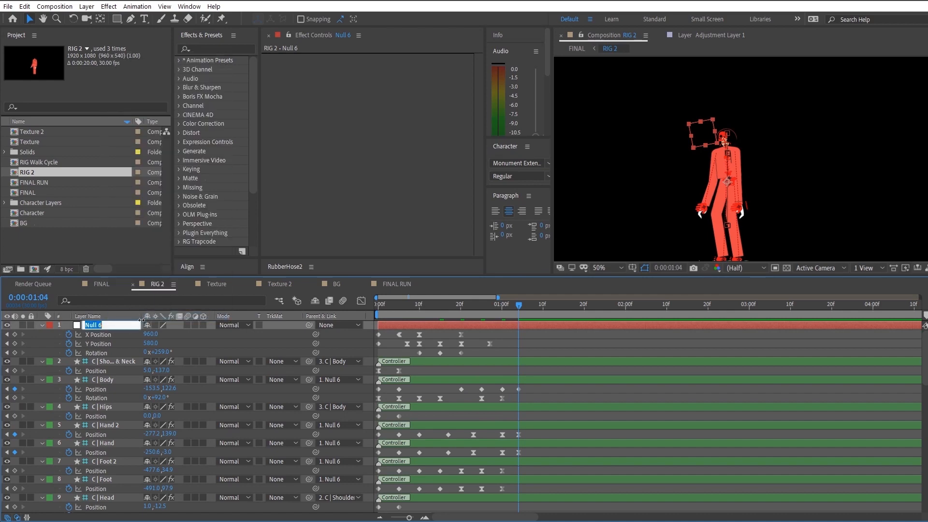
{"action": "type", "text": "Character Control"}
{"action": "key", "text": "Return"}
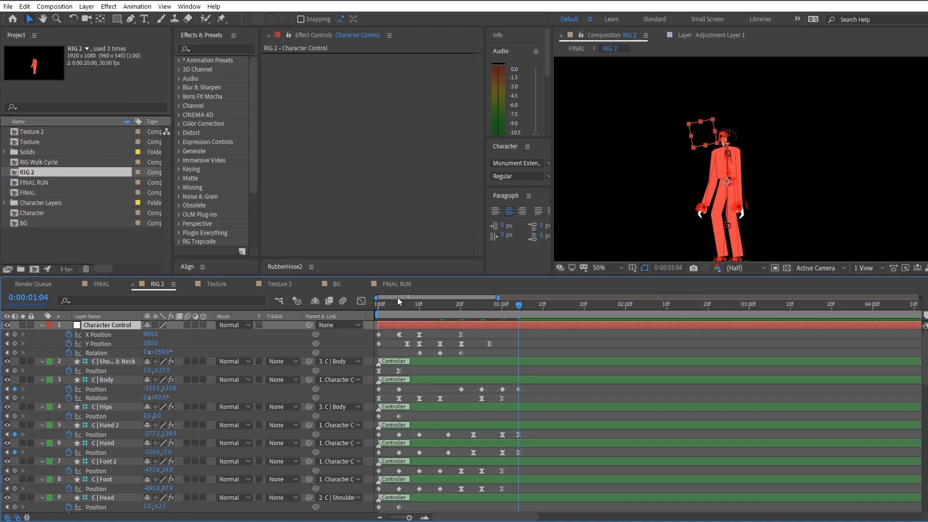
{"action": "left_click", "coordinate": [526, 346]}
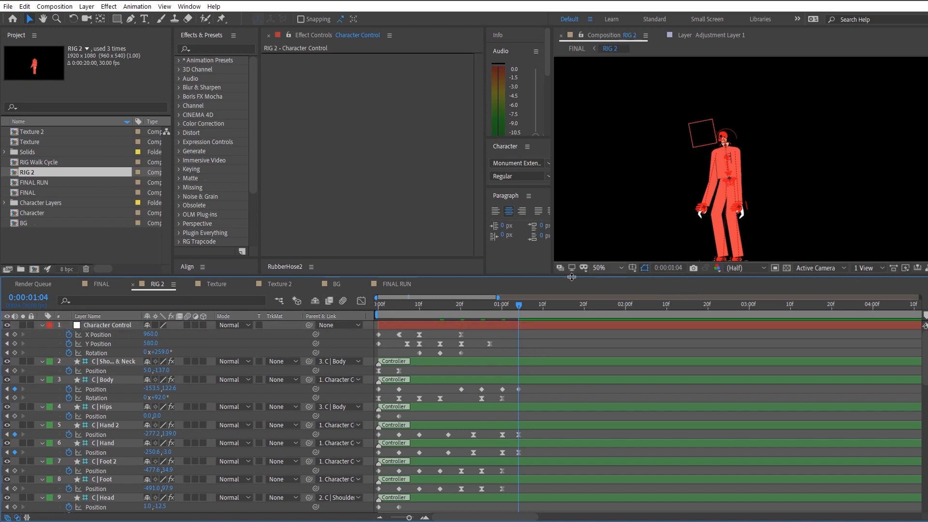
Open the FINAL composition and review the Fill, Simple Choker, Bevel Alpha, Scatter and Set Matte effects on the Screen-mode RIG 2 layer
{"action": "key", "text": "Tab"}
{"action": "left_click", "coordinate": [450, 307]}
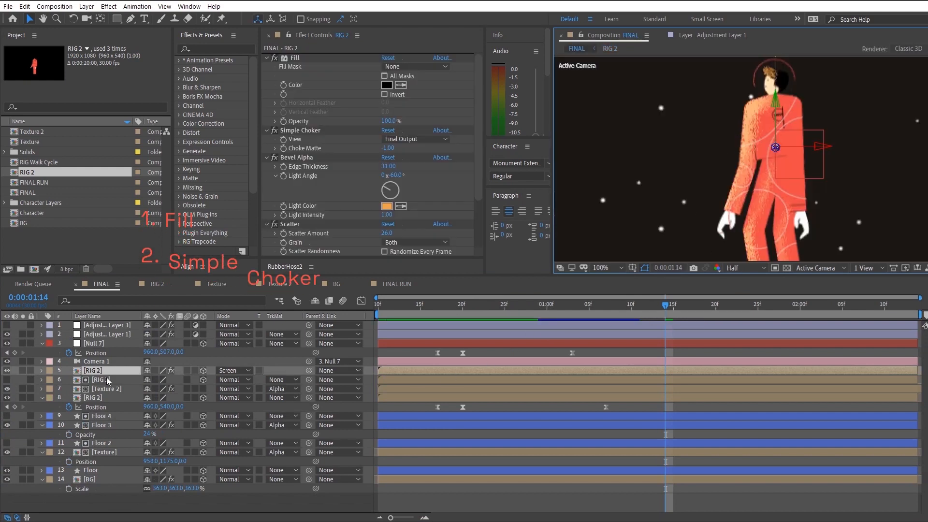
{"action": "left_click", "coordinate": [267, 58]}
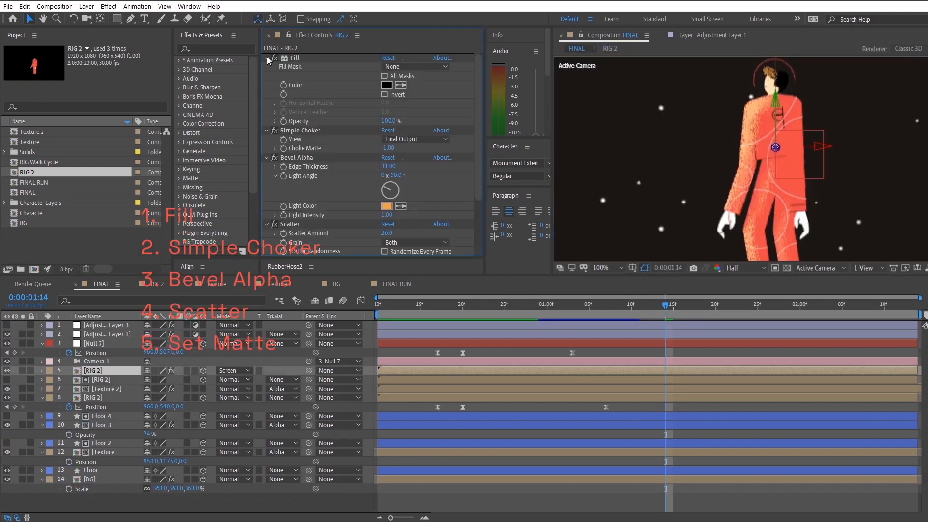
{"action": "left_click", "coordinate": [267, 68]}
{"action": "left_click", "coordinate": [267, 76]}
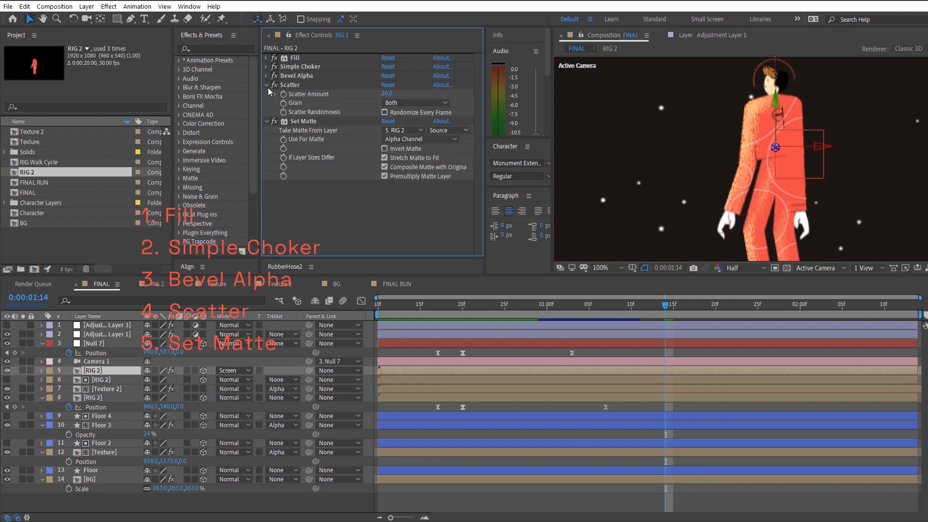
{"action": "left_click", "coordinate": [267, 85]}
Compare the character with the Screen-mode RIG 2 shading layer hidden and shown
{"action": "left_click", "coordinate": [6, 371]}
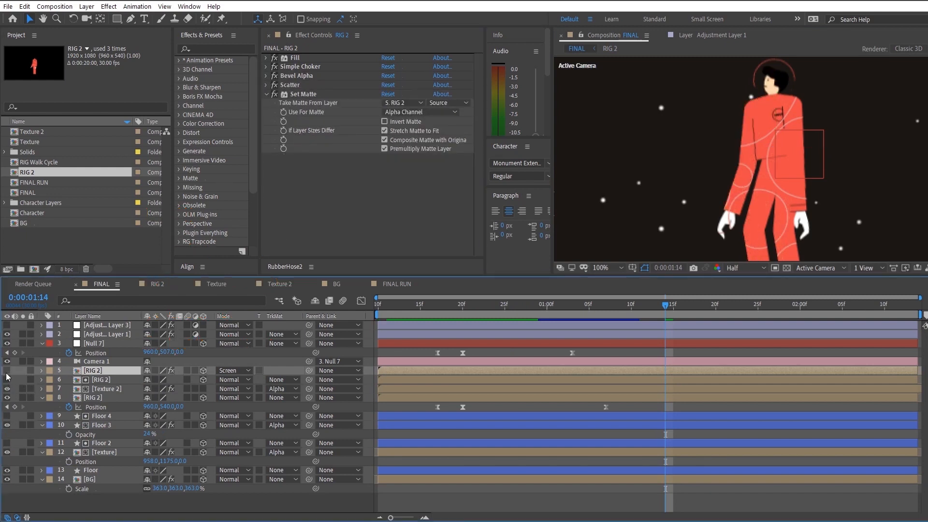
{"action": "left_click", "coordinate": [7, 371]}
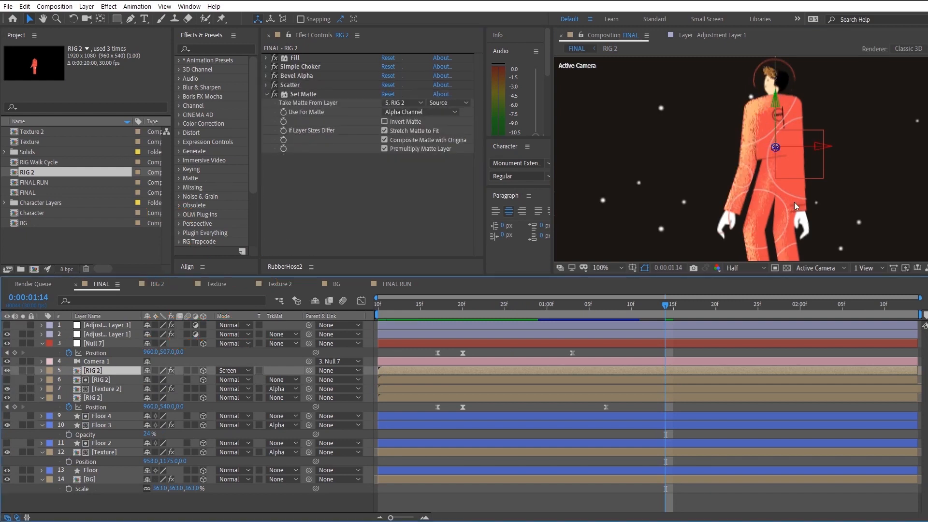
{"action": "scroll", "coordinate": [794, 202], "scroll_direction": "down", "scroll_amount": 2}
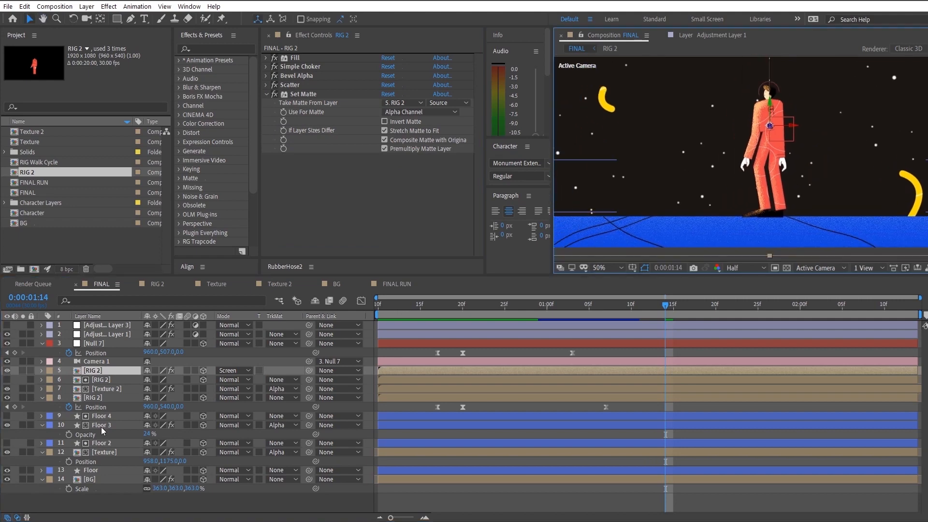
Inspect the floor's Texture layer and its Fill effect in the FINAL composition
{"action": "left_click", "coordinate": [104, 452]}
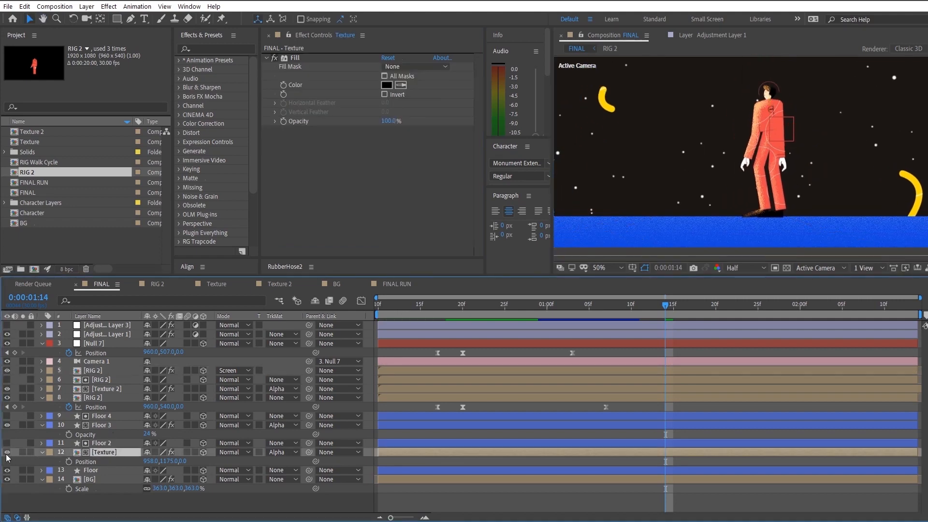
{"action": "left_click", "coordinate": [7, 453]}
{"action": "left_click_drag", "start_coordinate": [620, 149], "coordinate": [624, 179]}
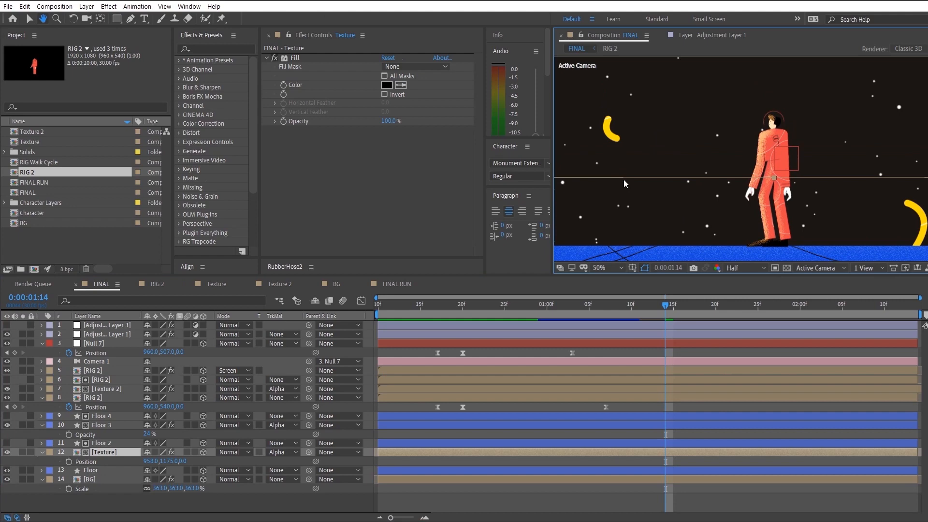
Open the BG composition to examine the starry background and its layers, and return to FINAL
{"action": "double_click", "coordinate": [110, 482]}
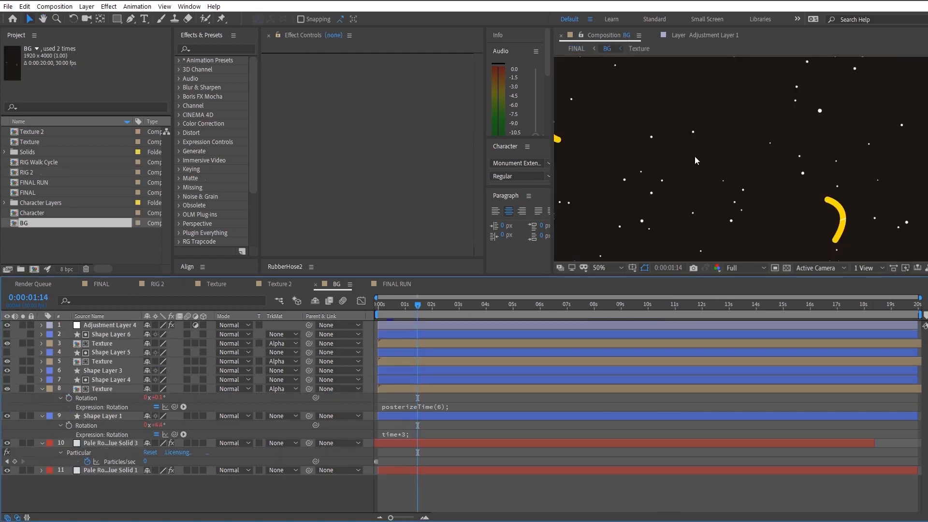
{"action": "scroll", "coordinate": [699, 154], "scroll_direction": "down", "scroll_amount": 4}
{"action": "scroll", "coordinate": [736, 158], "scroll_direction": "up", "scroll_amount": 2}
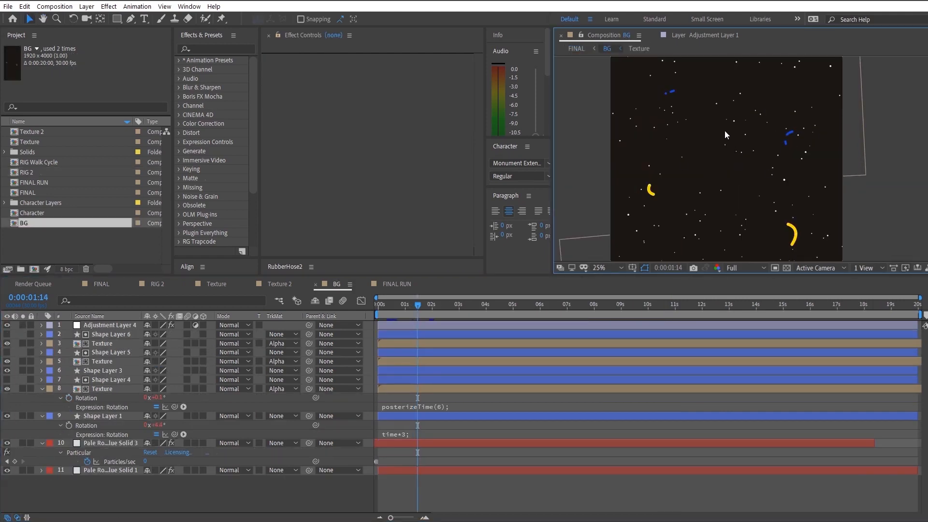
{"action": "key", "text": "Tab"}
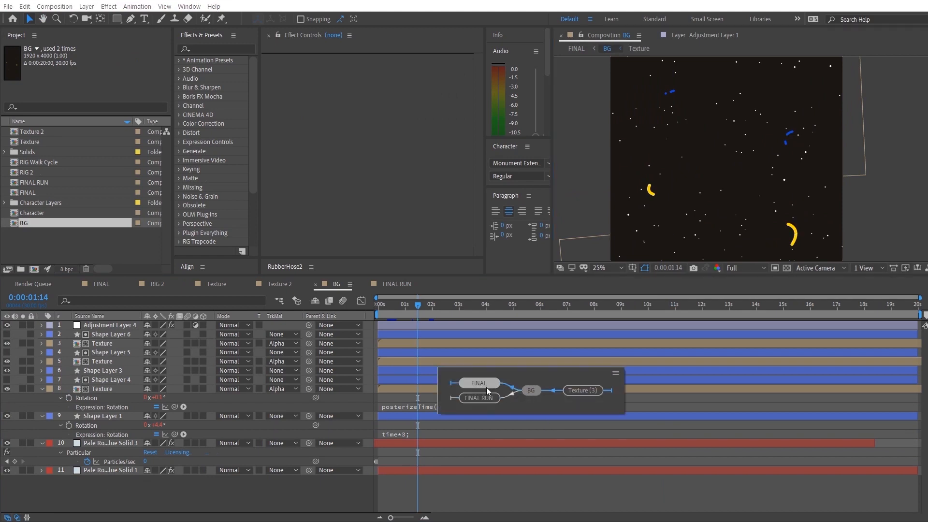
{"action": "left_click", "coordinate": [486, 388]}
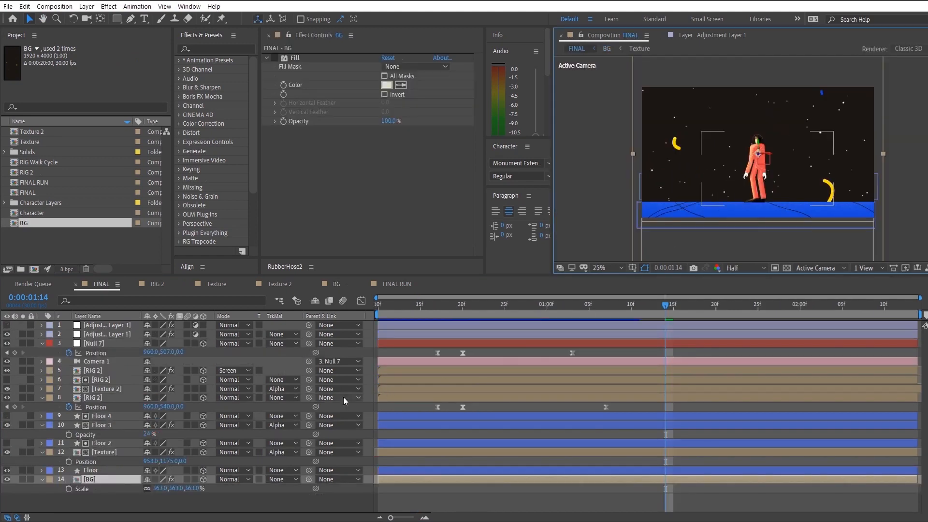
Review FINAL's Texture and RIG 2 layers, and examine the Camera 1 and Null 7 setup at 0:00:00:20
{"action": "left_click", "coordinate": [112, 451]}
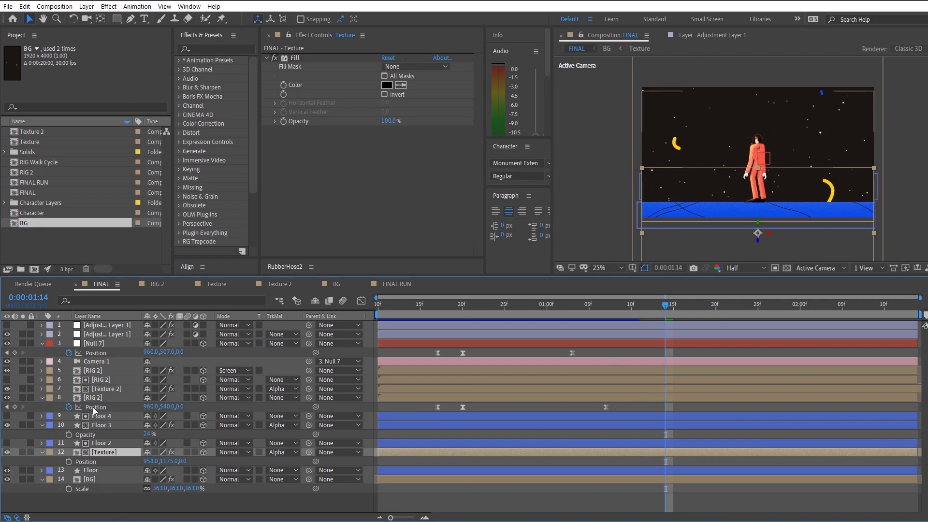
{"action": "left_click", "coordinate": [103, 399]}
{"action": "left_click", "coordinate": [120, 382]}
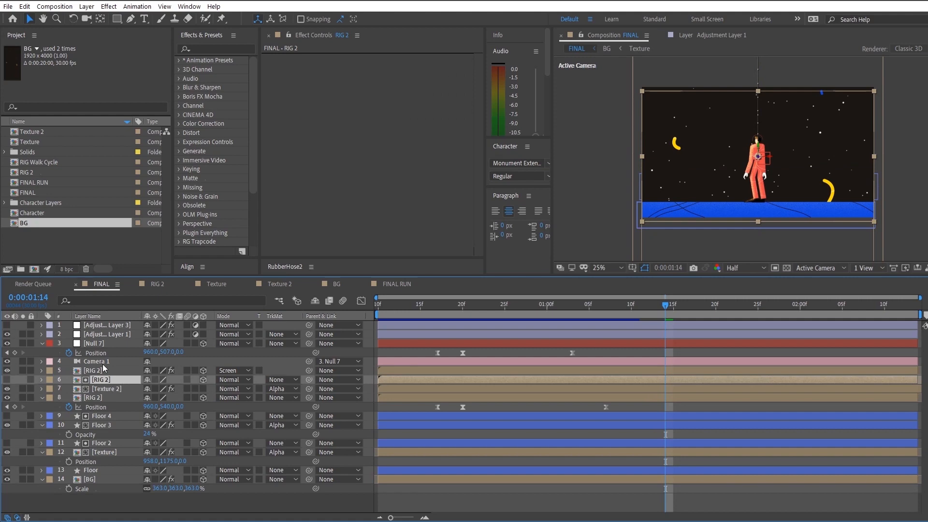
{"action": "left_click", "coordinate": [115, 345]}
{"action": "mouse_move", "coordinate": [469, 306]}
{"action": "left_mouse_down"}
{"action": "mouse_move", "coordinate": [448, 303]}
{"action": "mouse_move", "coordinate": [477, 307]}
{"action": "mouse_move", "coordinate": [467, 306]}
{"action": "left_mouse_up"}
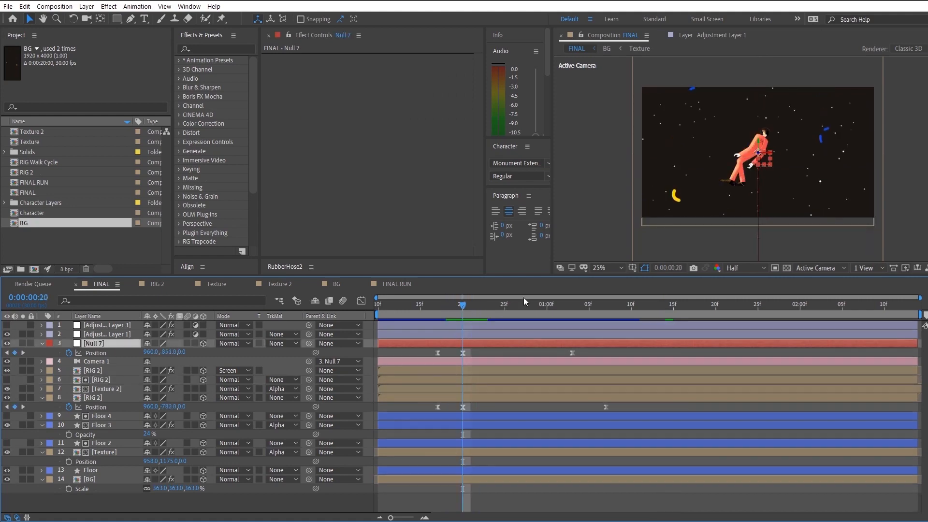
{"action": "left_click", "coordinate": [100, 364]}
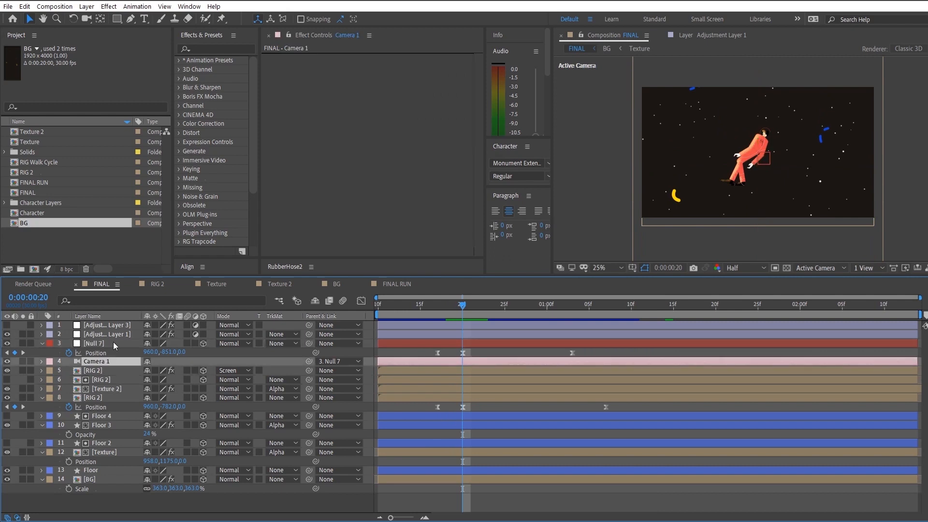
{"action": "left_click", "coordinate": [113, 342]}
Preview the jump in the FINAL composition from its start and examine the landing up to 0:00:01:11
{"action": "key", "text": "space"}
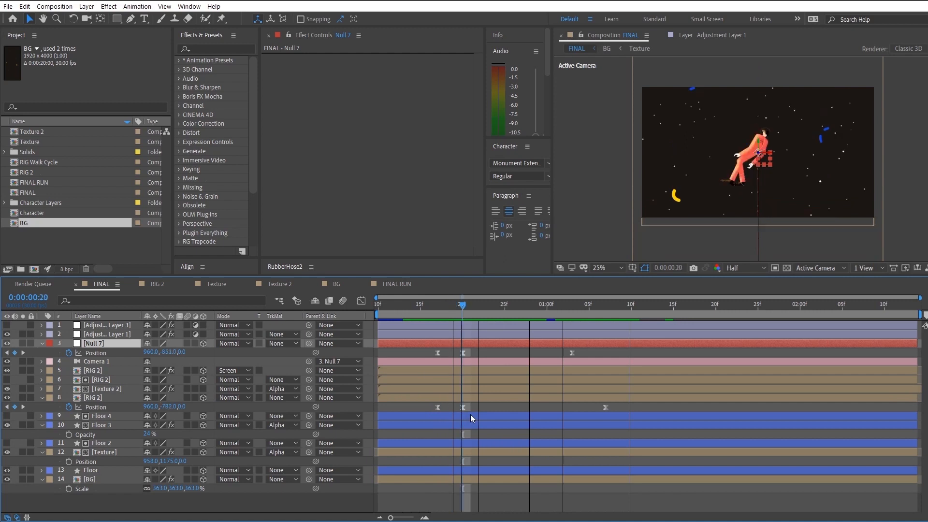
{"action": "key", "text": "space"}
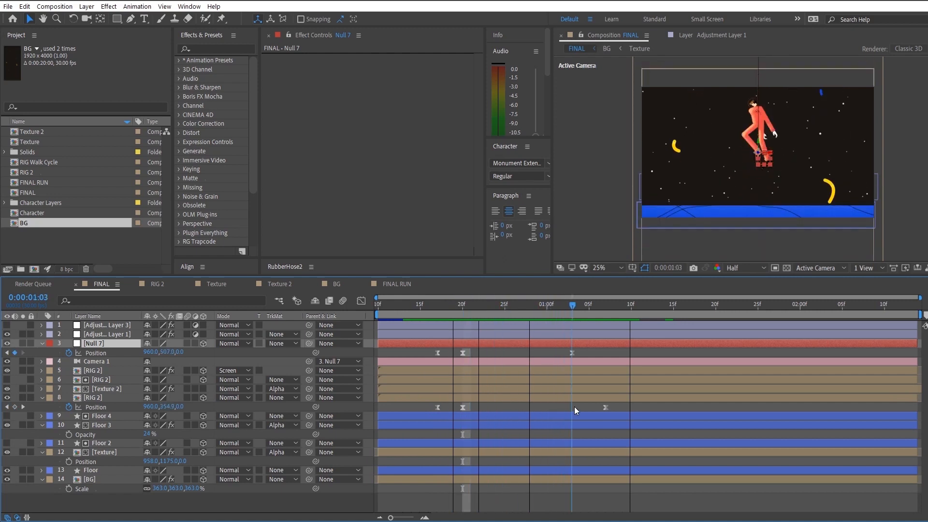
{"action": "left_click", "coordinate": [417, 304]}
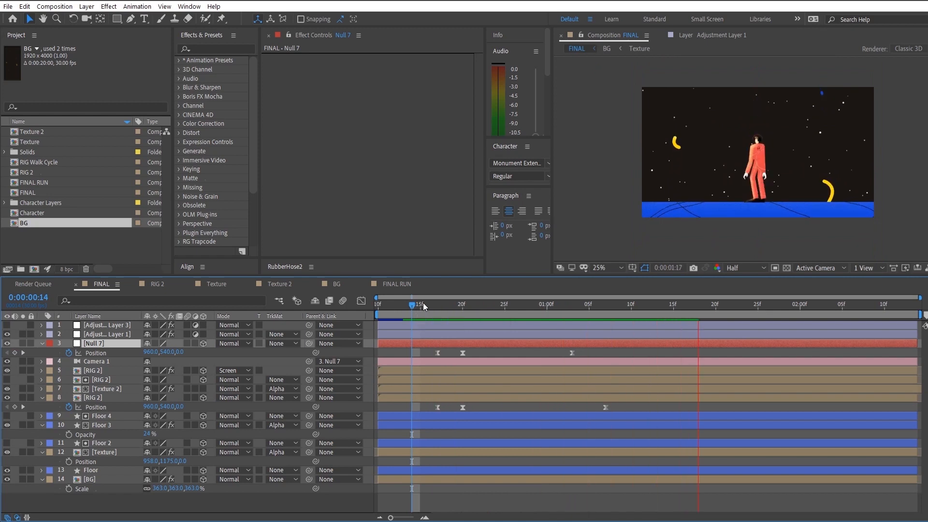
{"action": "left_click_drag", "start_coordinate": [422, 303], "coordinate": [367, 306]}
{"action": "key", "text": "space"}
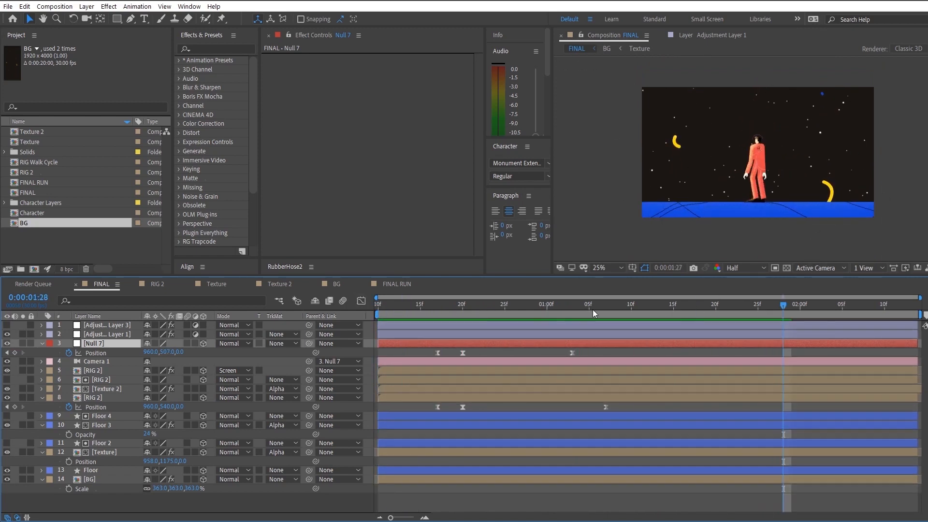
{"action": "left_click_drag", "start_coordinate": [593, 310], "coordinate": [636, 308]}
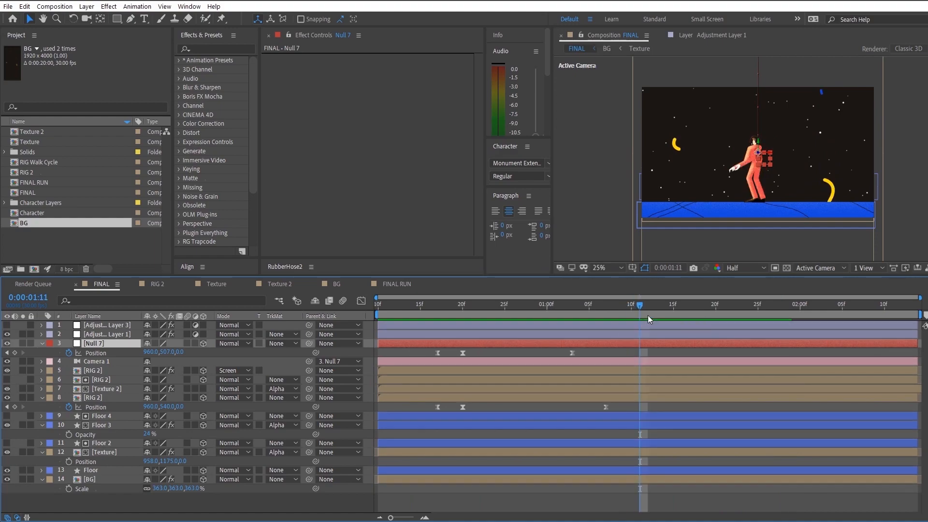